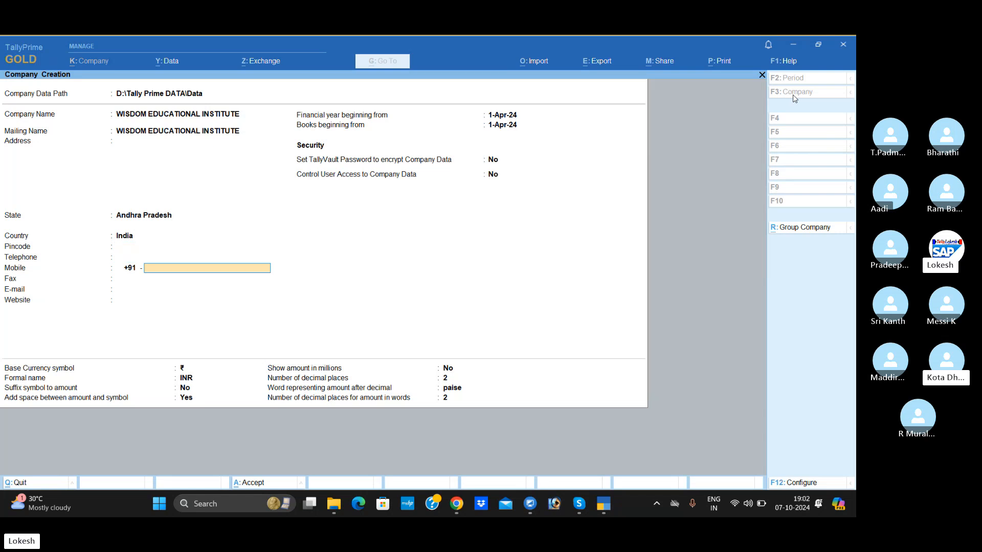
- Leave the contact and website details blank, keep the default currency settings, and create the company WISDOM EDUCATIONAL INSTITUTE
{"action": "key", "text": "Return"}
{"action": "key", "text": "Return"}
{"action": "key", "text": "Return"}
{"action": "key", "text": "Return"}
{"action": "key", "text": "Return"}
{"action": "key", "text": "Return"}
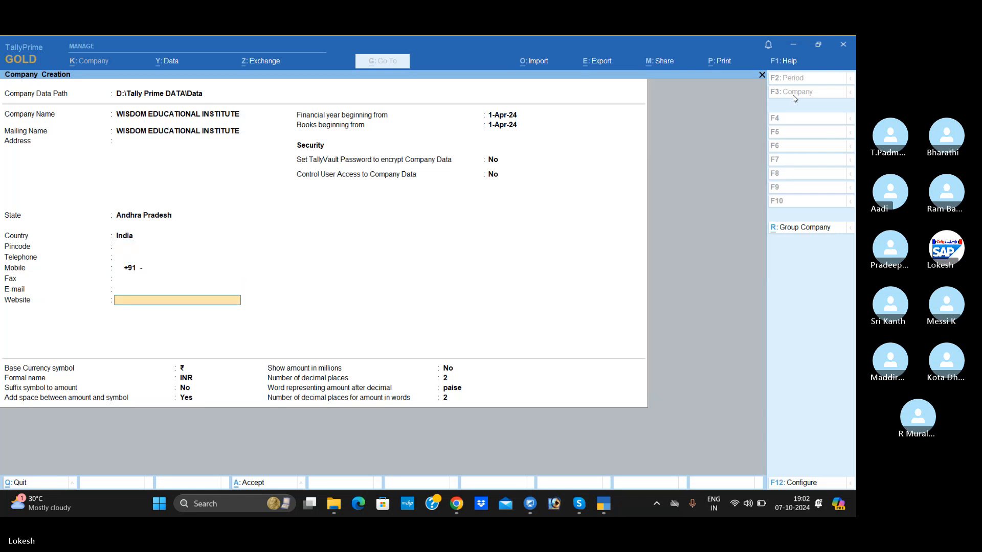
{"action": "key", "text": "Return"}
{"action": "key", "text": "Return"}
{"action": "key", "text": "Return"}
{"action": "key", "text": "Return"}
{"action": "key", "text": "Return"}
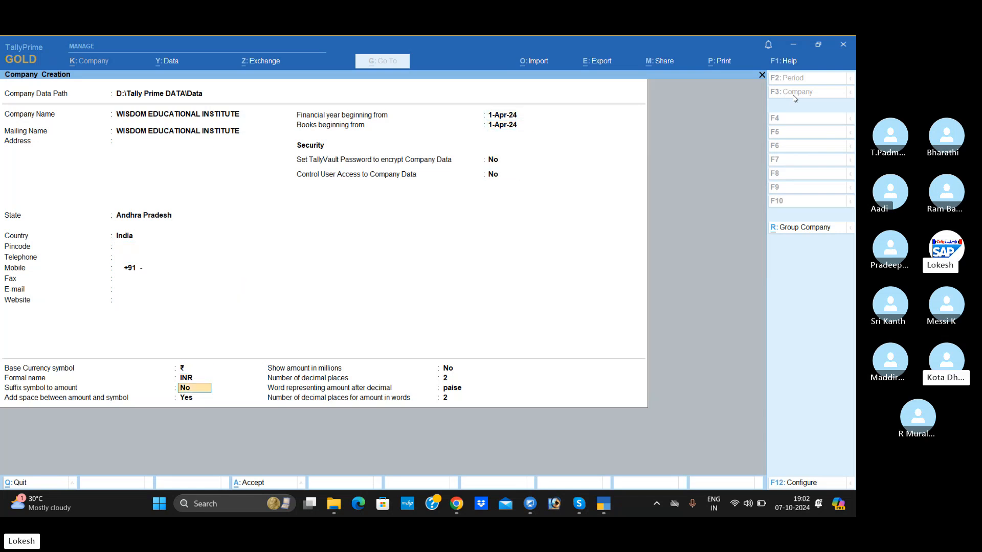
{"action": "key", "text": "Return"}
{"action": "key", "text": "Return"}
{"action": "key", "text": "Return"}
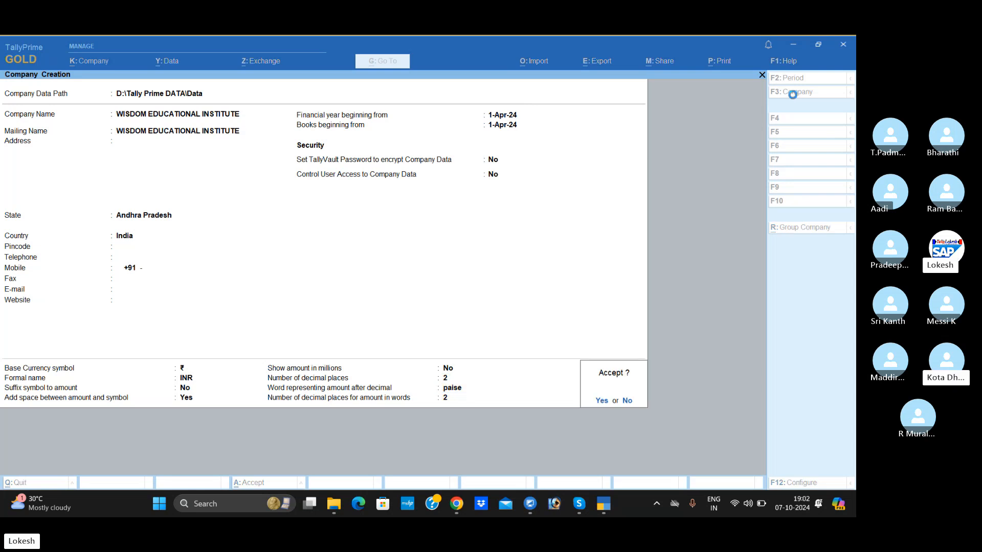
{"action": "key", "text": "Return"}
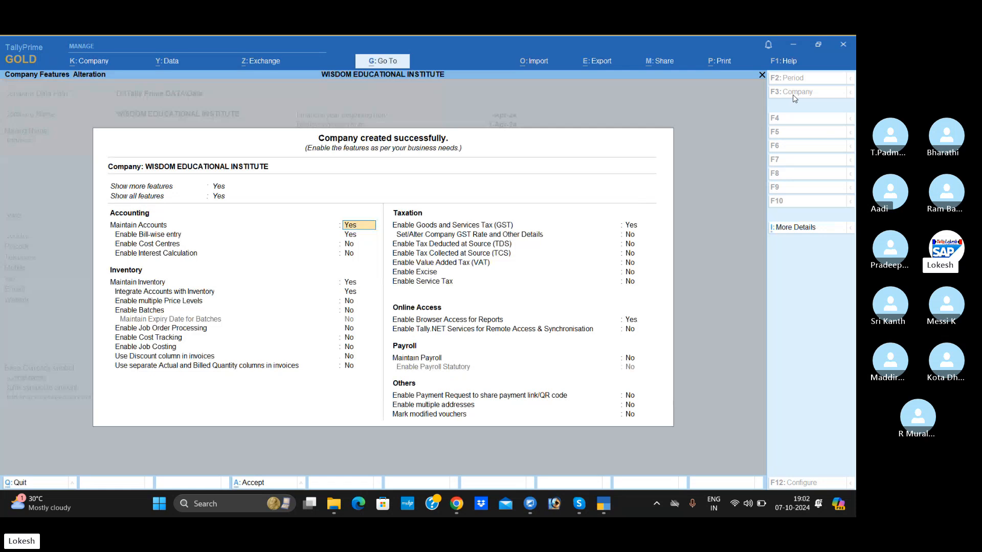
- Set Enable Bill-wise entry, Maintain Inventory and Enable Goods and Services Tax (GST) to No in the company features
{"action": "key", "text": "Return"}
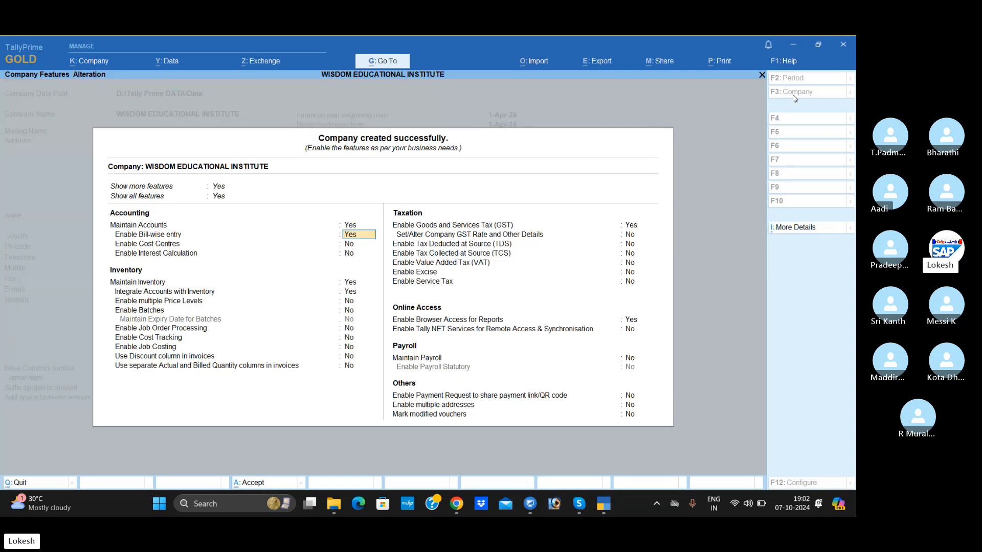
{"action": "type", "text": "N"}
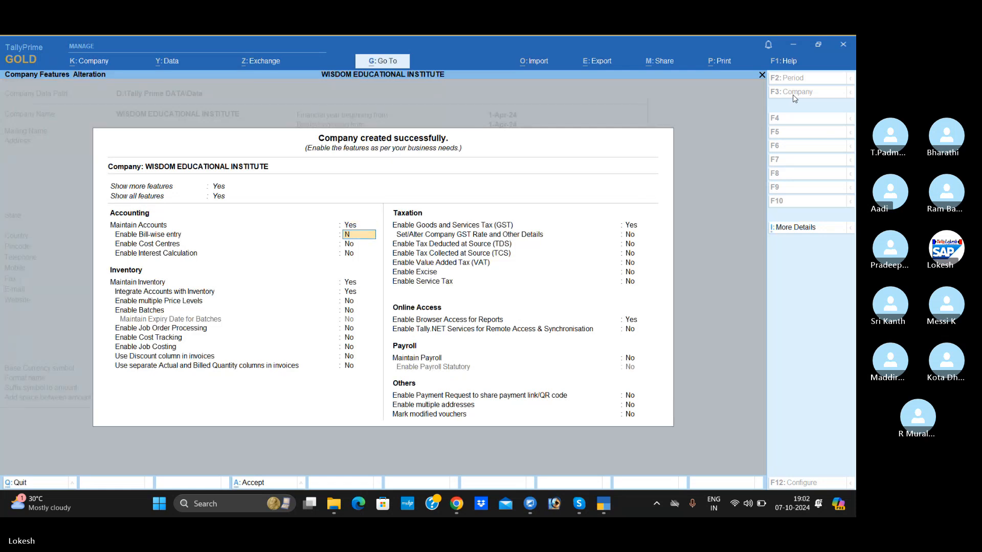
{"action": "key", "text": "Return"}
{"action": "key", "text": "Return"}
{"action": "key", "text": "Return"}
{"action": "type", "text": "N"}
{"action": "key", "text": "Return"}
{"action": "type", "text": "N"}
{"action": "key", "text": "Return"}
{"action": "key", "text": "Return"}
{"action": "key", "text": "Return"}
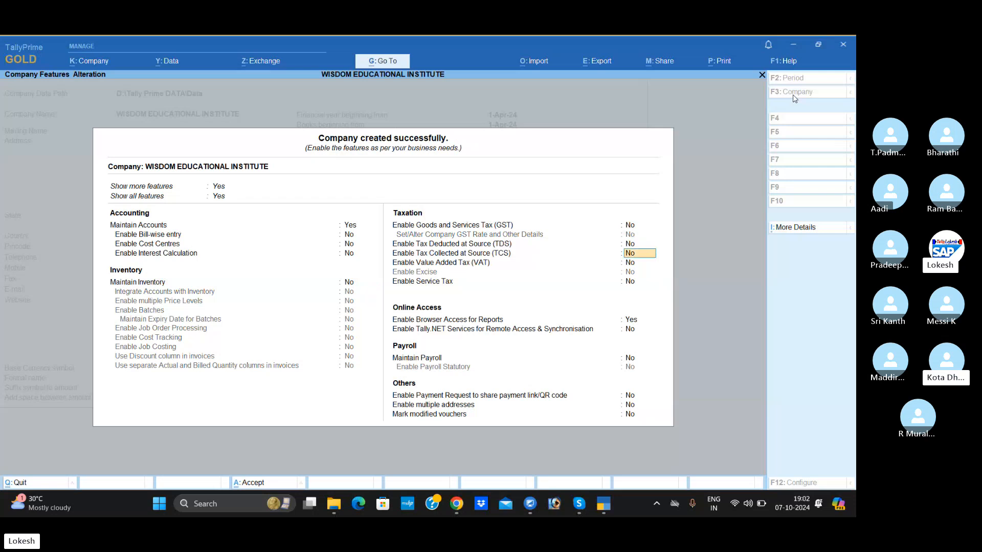
- Set Enable Browser Access for Reports to No, keep the remaining features as they are, and accept the company features
{"action": "key", "text": "Return"}
{"action": "key", "text": "Return"}
{"action": "type", "text": "N"}
{"action": "key", "text": "Return"}
{"action": "key", "text": "Return"}
{"action": "key", "text": "Return"}
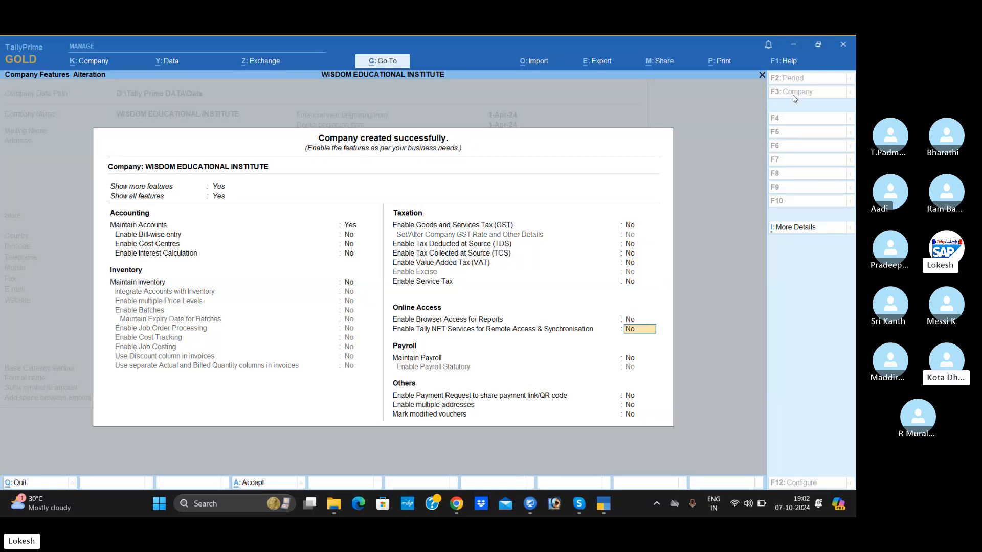
{"action": "key", "text": "Return"}
{"action": "key", "text": "Return"}
{"action": "key", "text": "Return"}
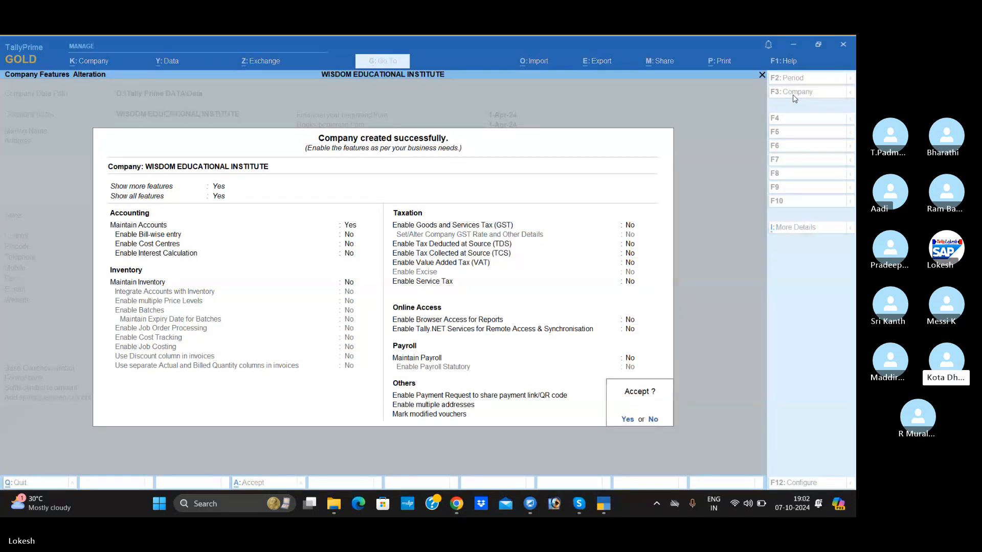
{"action": "key", "text": "Return"}
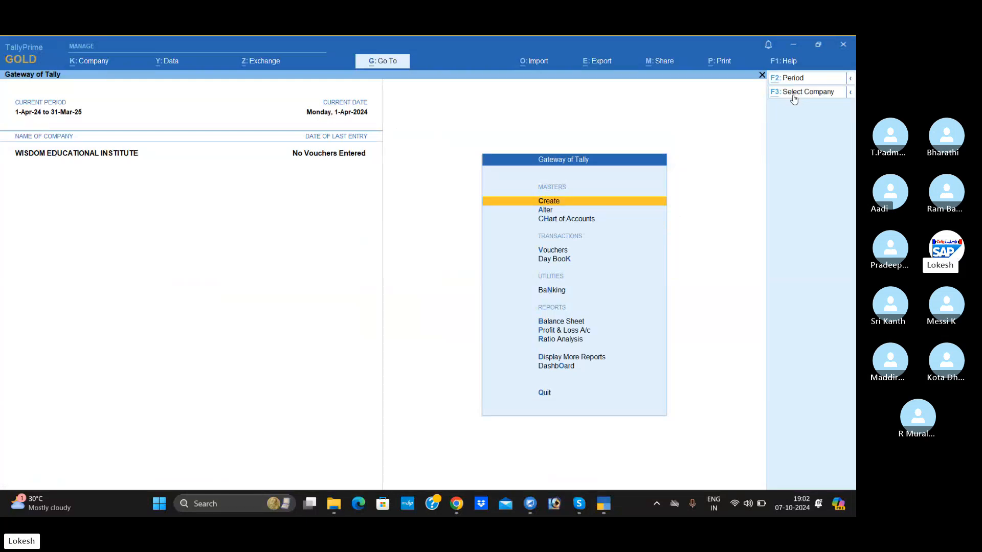
{"action": "key", "text": "alt+Tab"}
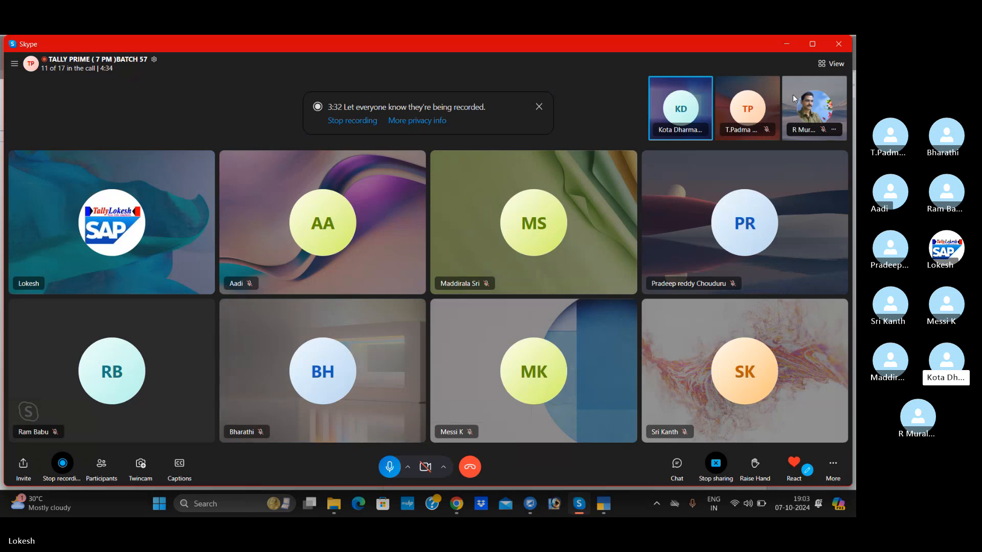
{"action": "key", "text": "alt+Tab"}
- Look through the existing groups and ledgers available for alteration in the company
{"action": "key", "text": "Down"}
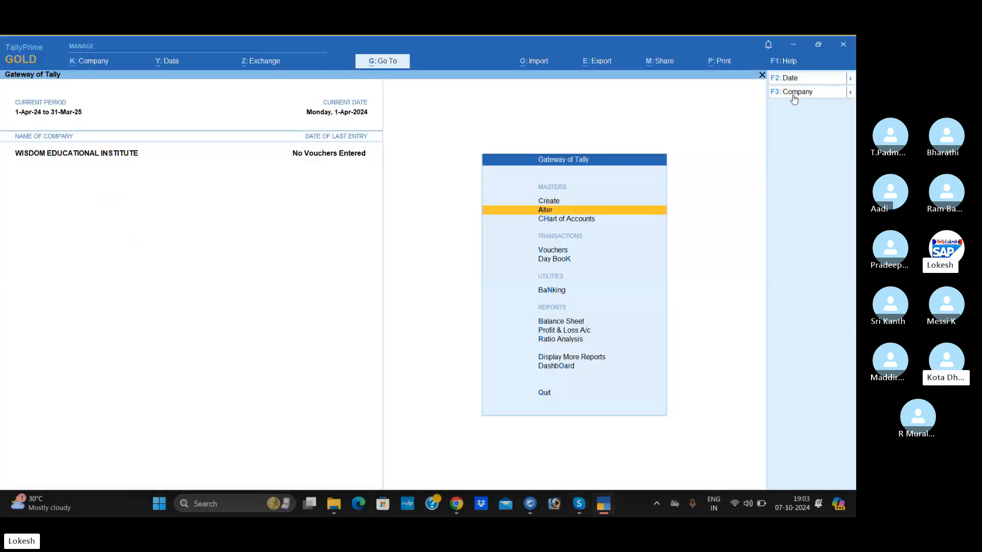
{"action": "key", "text": "Return"}
{"action": "key", "text": "Return"}
{"action": "key", "text": "Escape"}
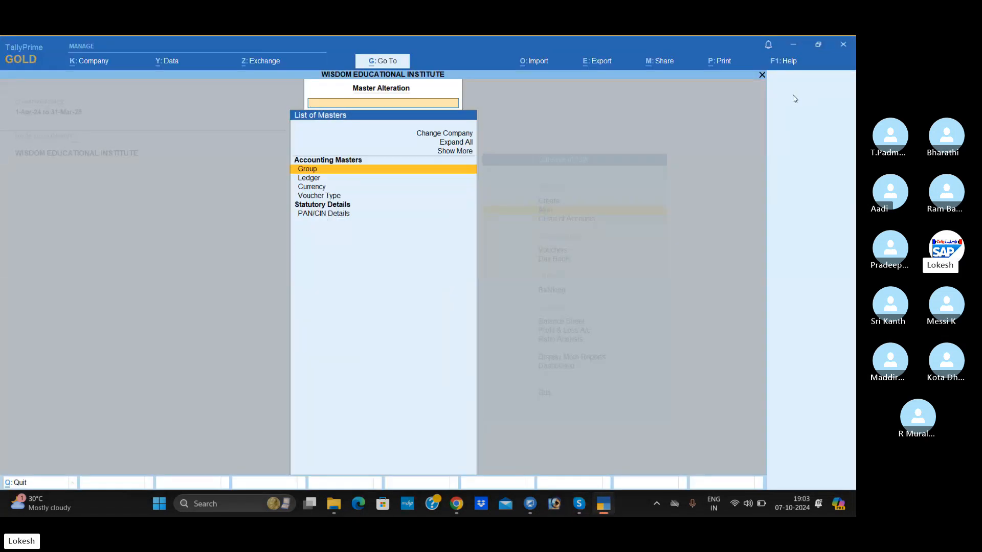
{"action": "key", "text": "Down"}
{"action": "key", "text": "Return"}
{"action": "key", "text": "Escape"}
{"action": "key", "text": "Down"}
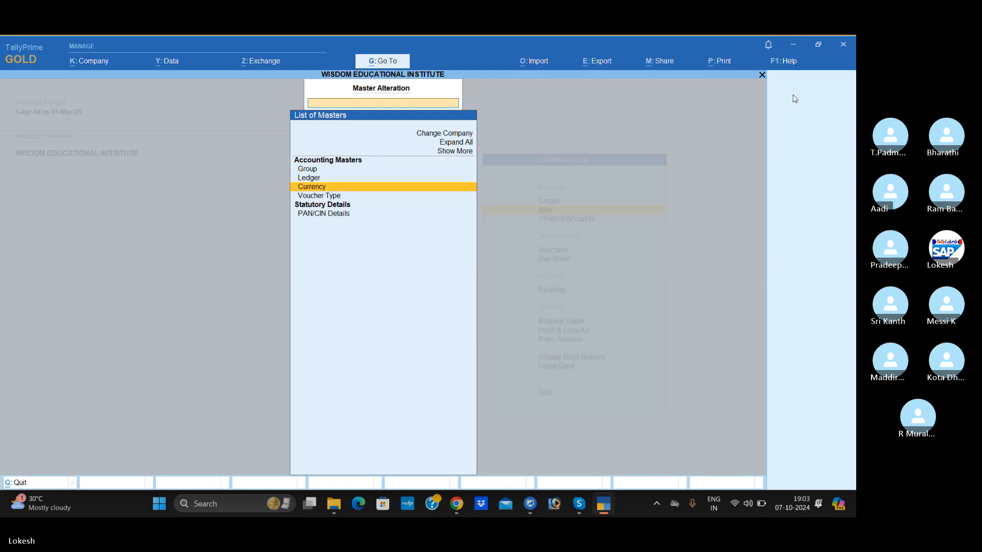
- View the alterable voucher types with the inactive ones included, and return to the Gateway of Tally
{"action": "key", "text": "Down"}
{"action": "key", "text": "Return"}
{"action": "key", "text": "Up"}
{"action": "key", "text": "Up"}
{"action": "key", "text": "Return"}
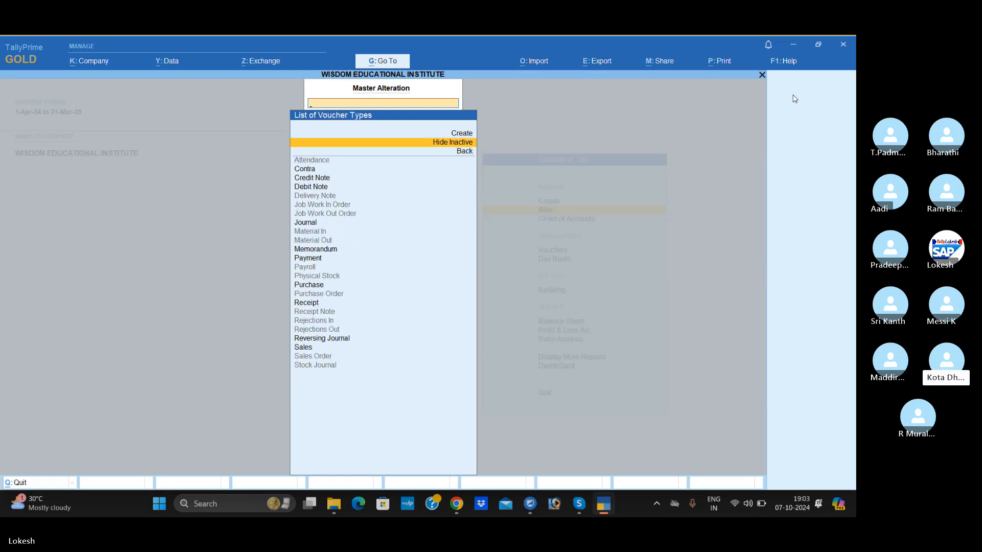
{"action": "key", "text": "Escape"}
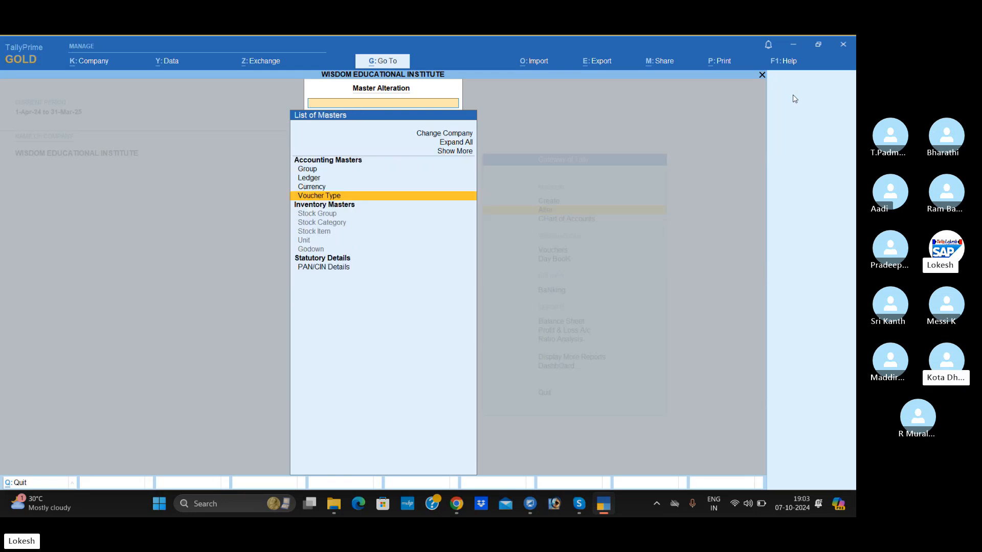
{"action": "key", "text": "Escape"}
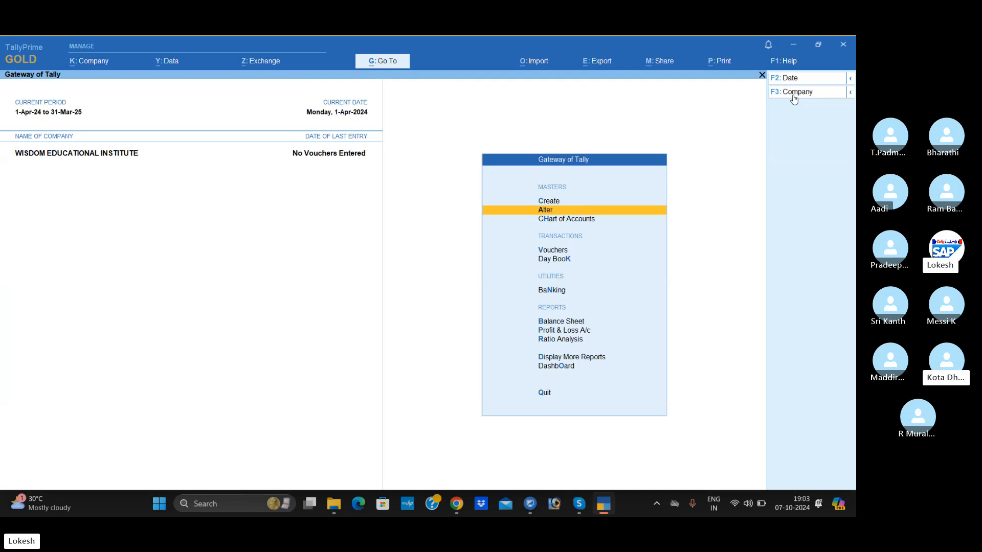
- Create a group named COLLEGE EXPENSES under Indirect Expenses, keeping the default settings
{"action": "key", "text": "Up"}
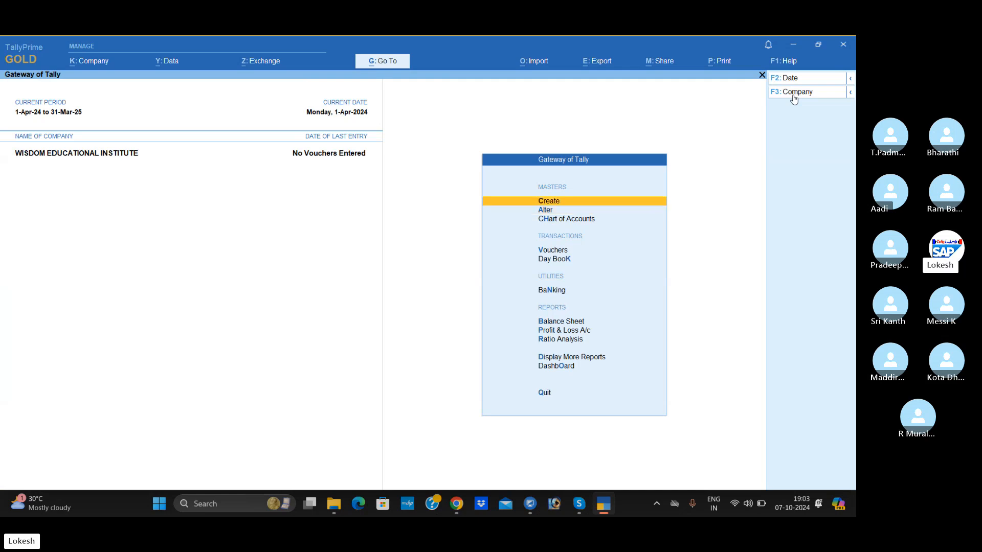
{"action": "key", "text": "Return"}
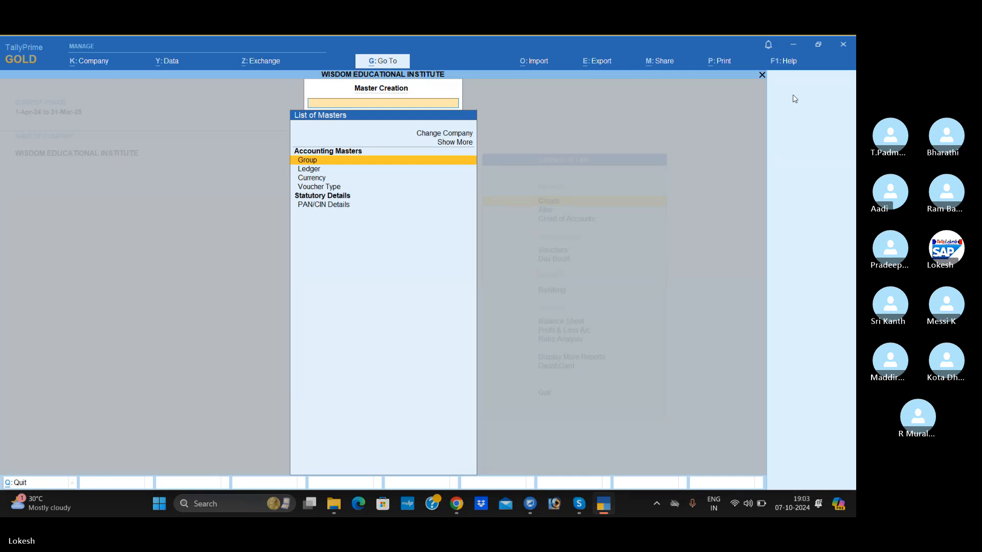
{"action": "key", "text": "Return"}
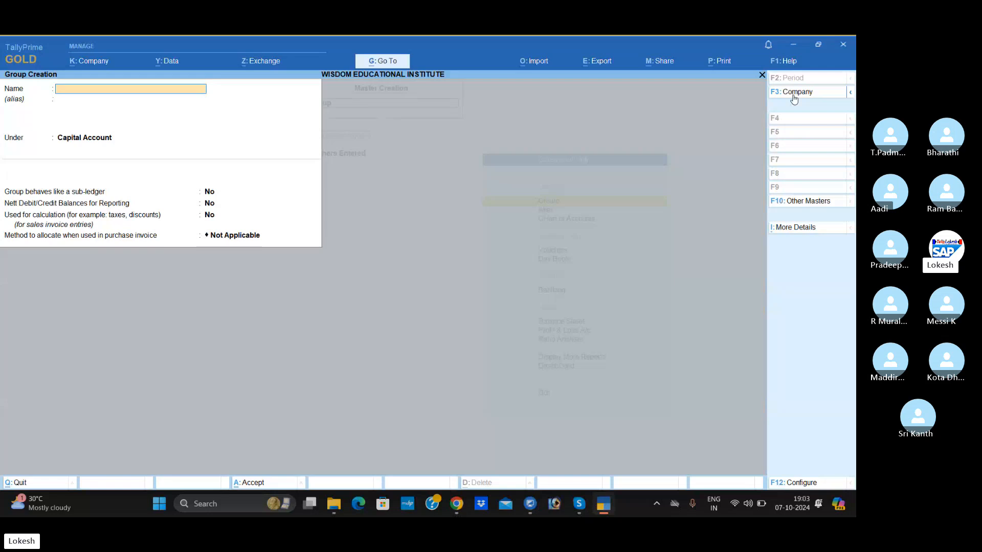
{"action": "type", "text": "COLLEGE EXPENSES"}
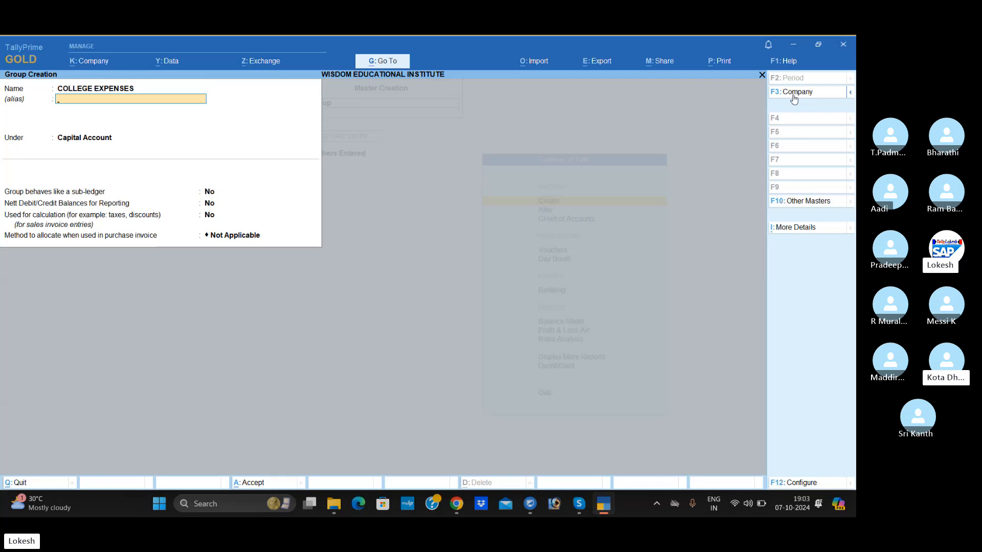
{"action": "key", "text": "Return"}
{"action": "type", "text": "IND"}
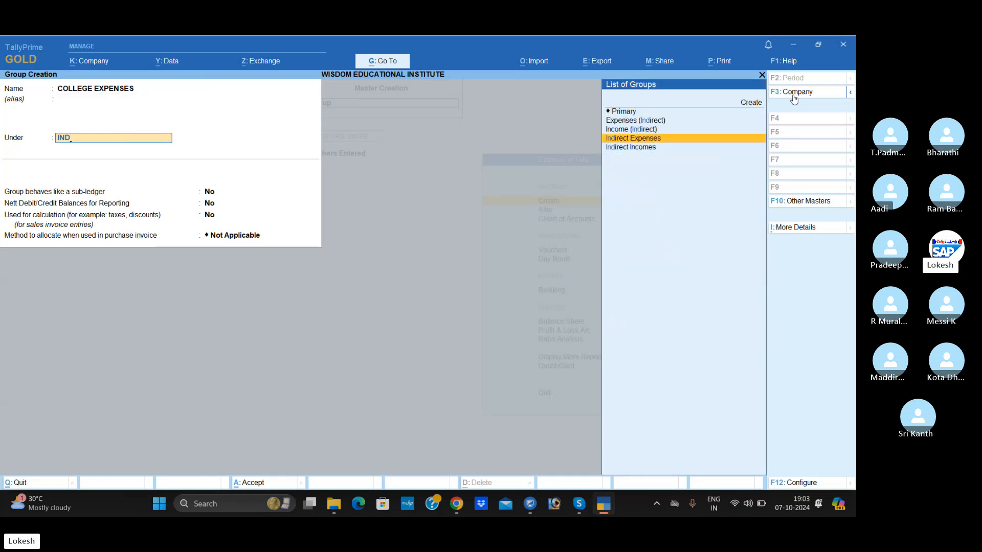
{"action": "key", "text": "Return"}
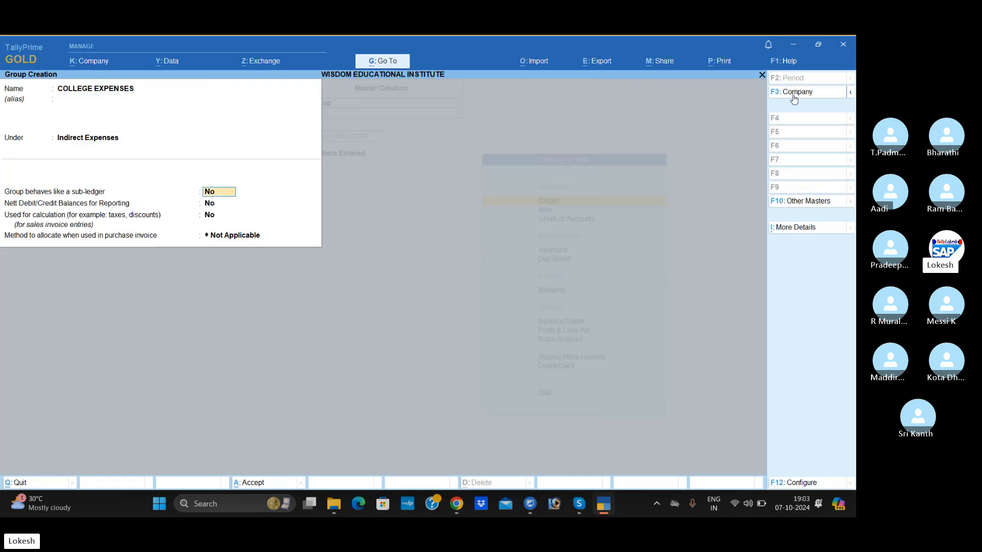
{"action": "key", "text": "Return"}
{"action": "key", "text": "Return"}
{"action": "key", "text": "Return"}
{"action": "key", "text": "Return"}
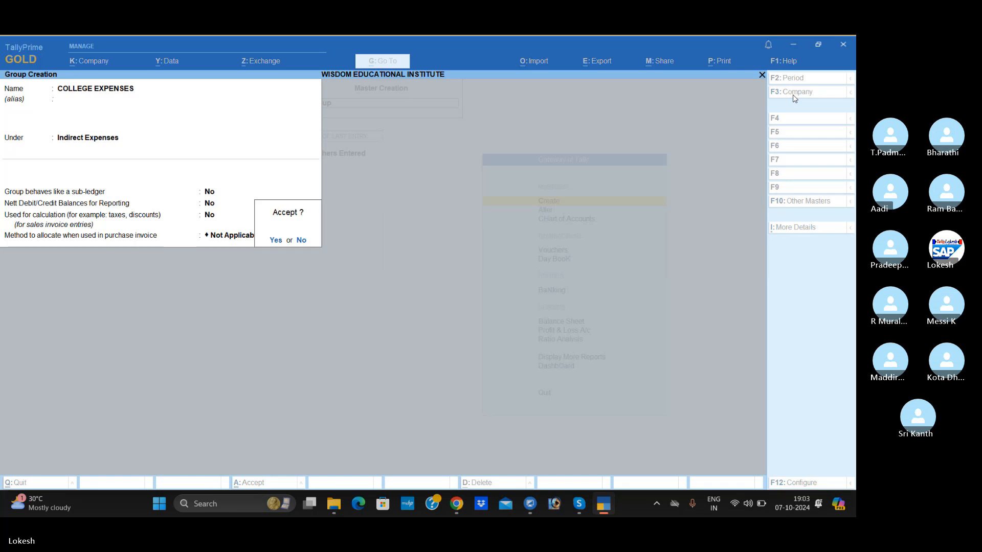
{"action": "key", "text": "Return"}
- Create a group named COLLEGE INCOMES under Indirect Incomes, keeping the default settings
{"action": "type", "text": "COLLEGE"}
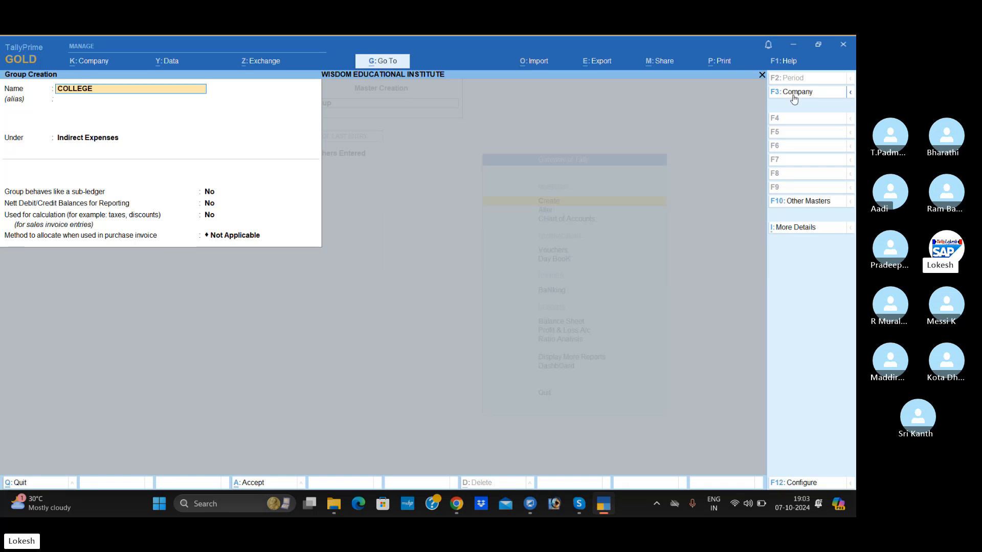
{"action": "type", "text": " INCOMES"}
{"action": "key", "text": "Return"}
{"action": "key", "text": "Return"}
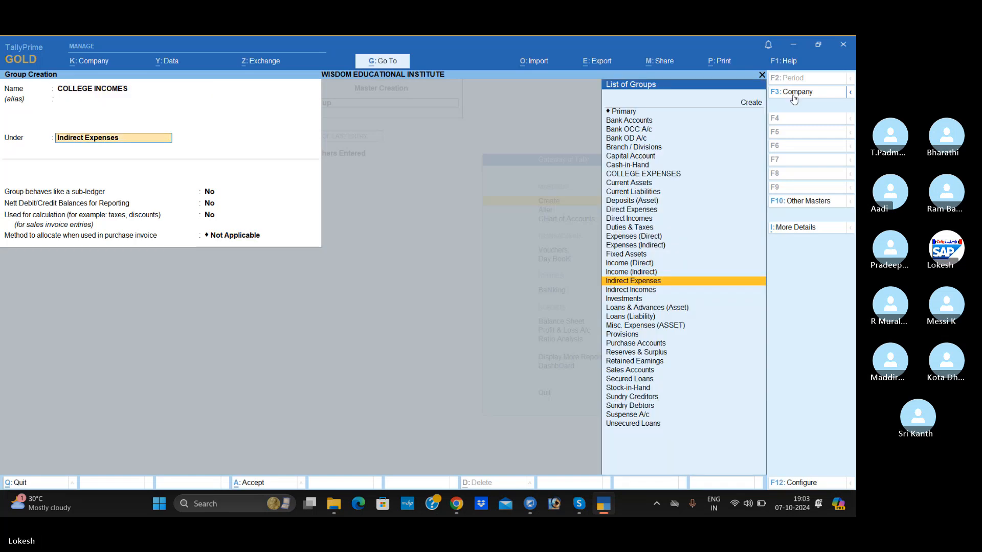
{"action": "key", "text": "Down"}
{"action": "key", "text": "Return"}
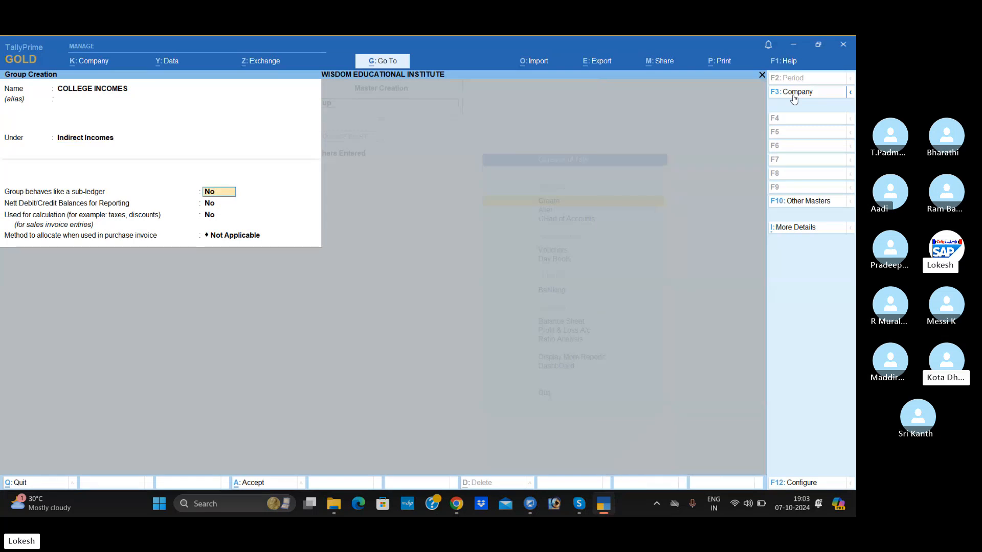
{"action": "key", "text": "Return"}
{"action": "key", "text": "Return"}
{"action": "key", "text": "Return"}
{"action": "key", "text": "Return"}
{"action": "key", "text": "Return"}
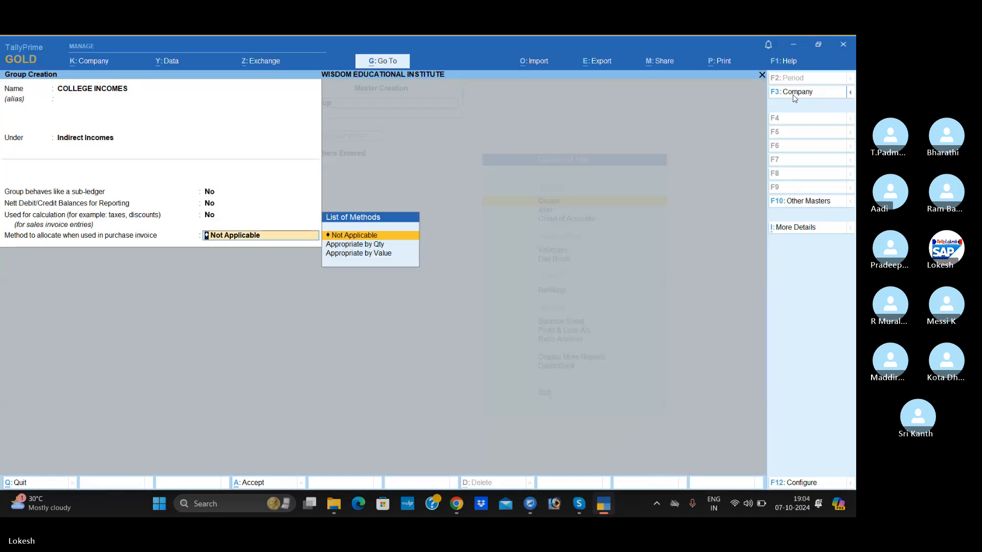
- Start another group by entering SCHOOL as the beginning of its name
{"action": "type", "text": "SCHOLL"}
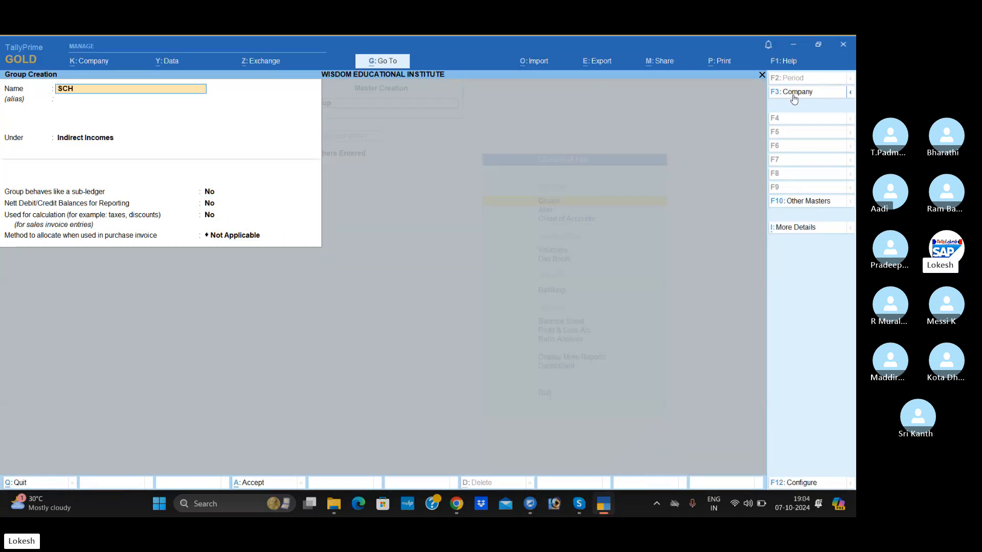
{"action": "key", "text": "BackSpace"}
{"action": "key", "text": "BackSpace"}
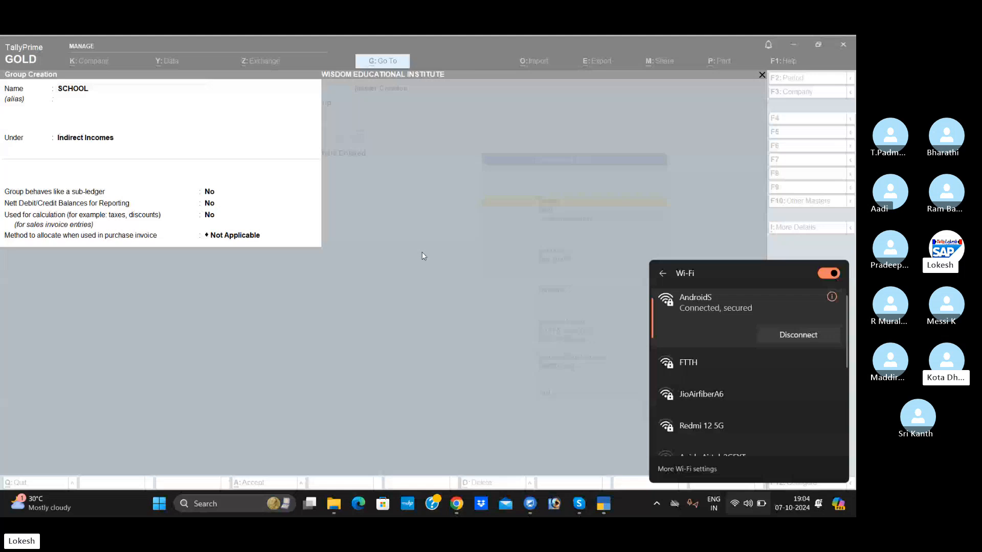
{"action": "left_click", "coordinate": [421, 253]}
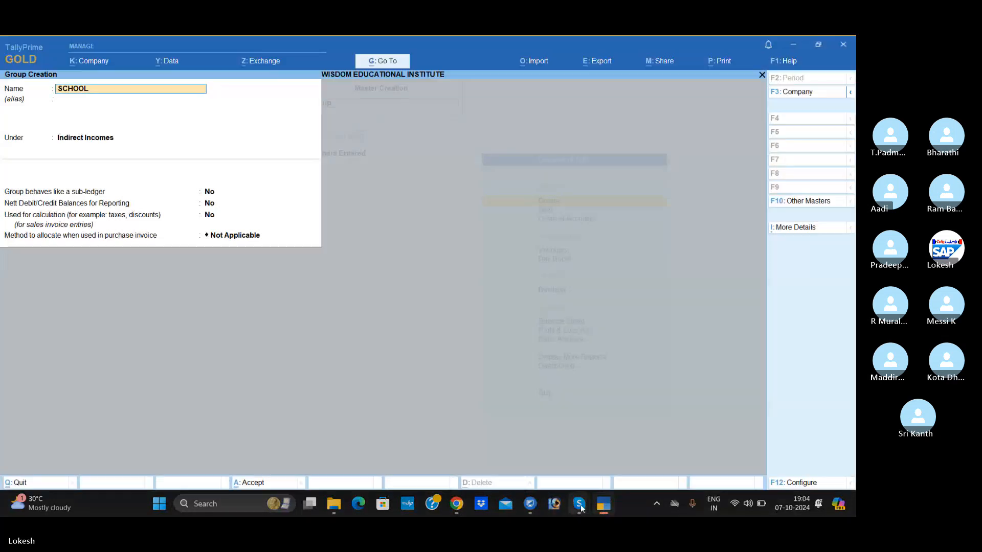
{"action": "mouse_move", "coordinate": [581, 507]}
{"action": "left_click", "coordinate": [554, 456]}
{"action": "left_click", "coordinate": [791, 44]}
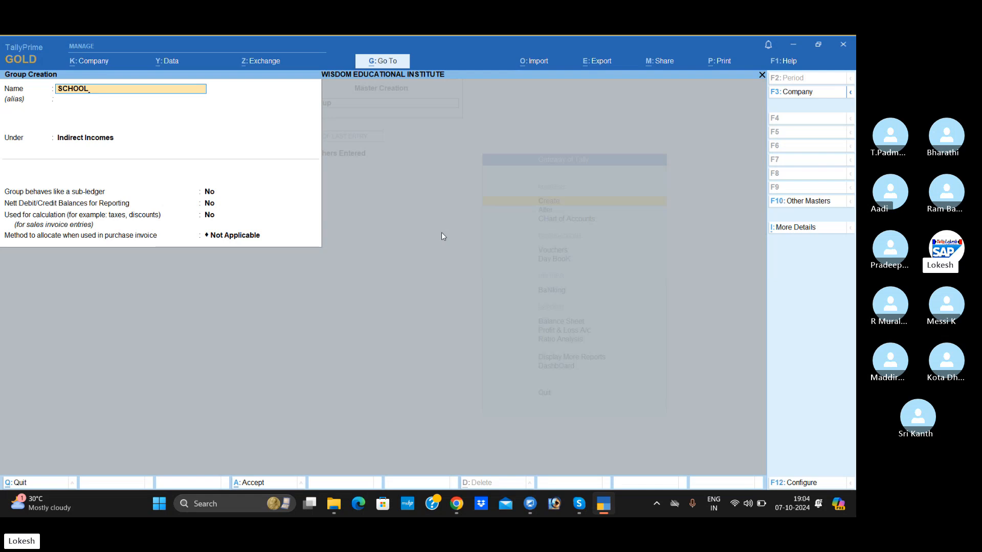
- Complete the new group's name as SCHOOL EXPENSES and save it under Indirect Expenses, keeping the default settings
{"action": "type", "text": "EXPE"}
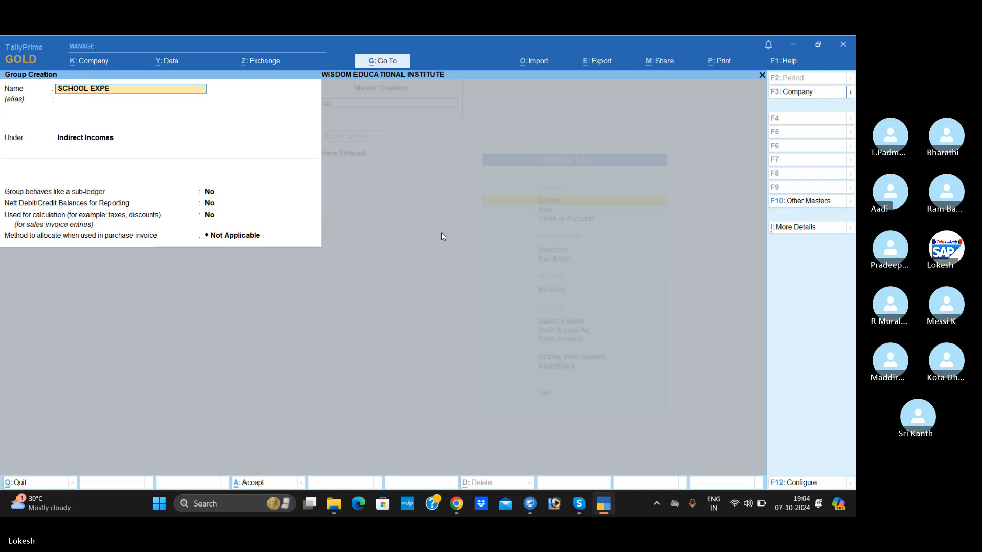
{"action": "type", "text": "NSES"}
{"action": "key", "text": "Return"}
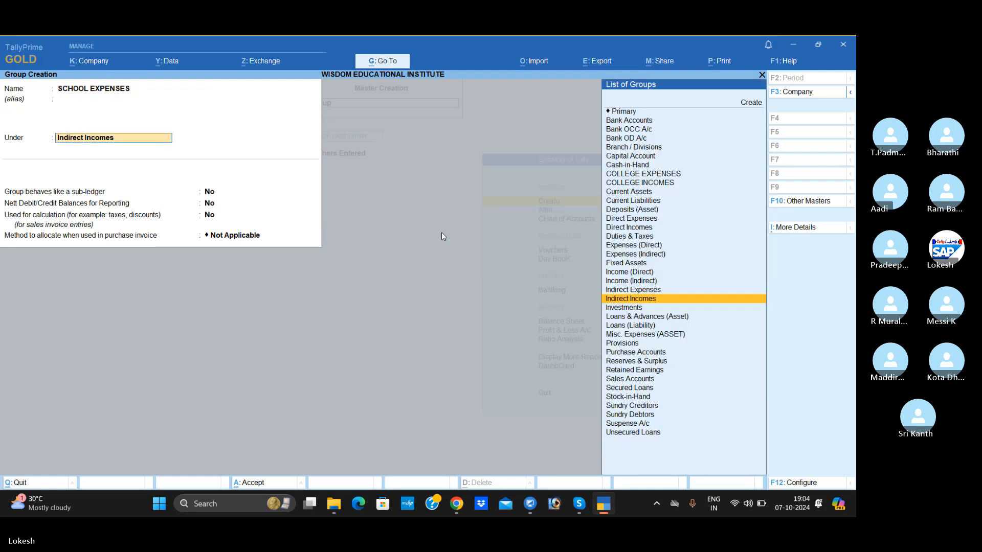
{"action": "key", "text": "Up"}
{"action": "key", "text": "Return"}
{"action": "key", "text": "Return"}
{"action": "key", "text": "Return"}
{"action": "key", "text": "Return"}
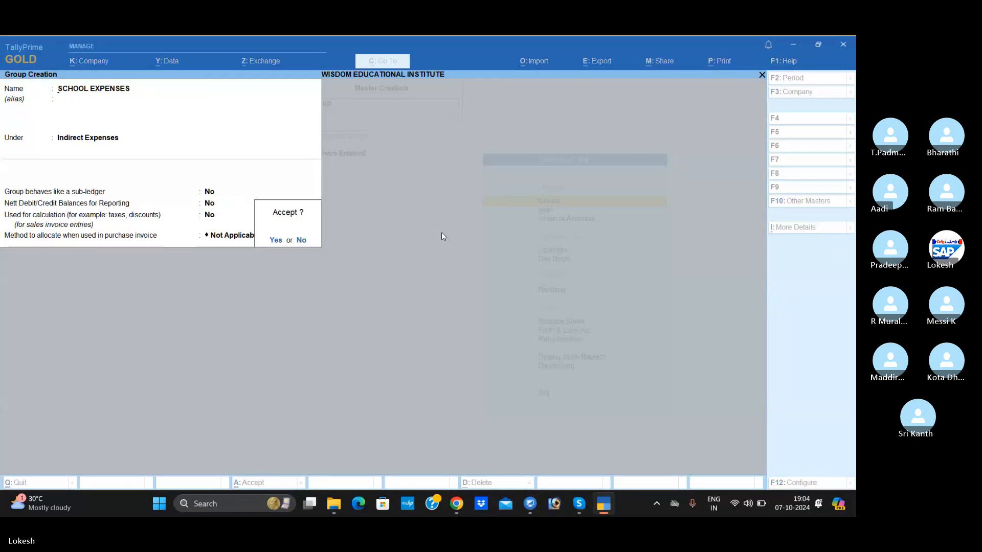
- Create a group named SCHOOL INCOMES under Indirect Incomes, keeping the default settings
{"action": "type", "text": "nSCHOOL I"}
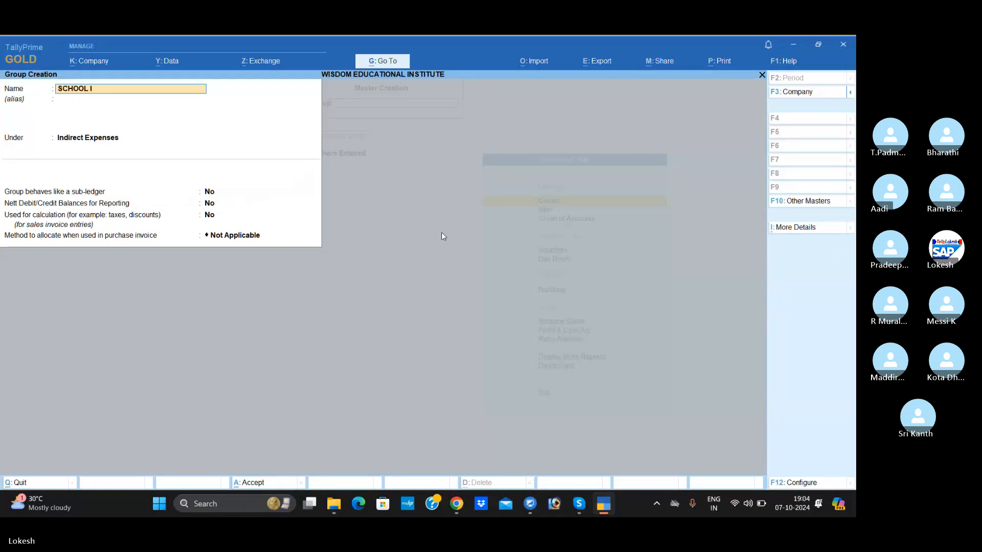
{"action": "type", "text": "C"}
{"action": "type", "text": "NCOMES"}
{"action": "key", "text": "Return"}
{"action": "key", "text": "Return"}
{"action": "key", "text": "Down"}
{"action": "key", "text": "Return"}
{"action": "key", "text": "Return"}
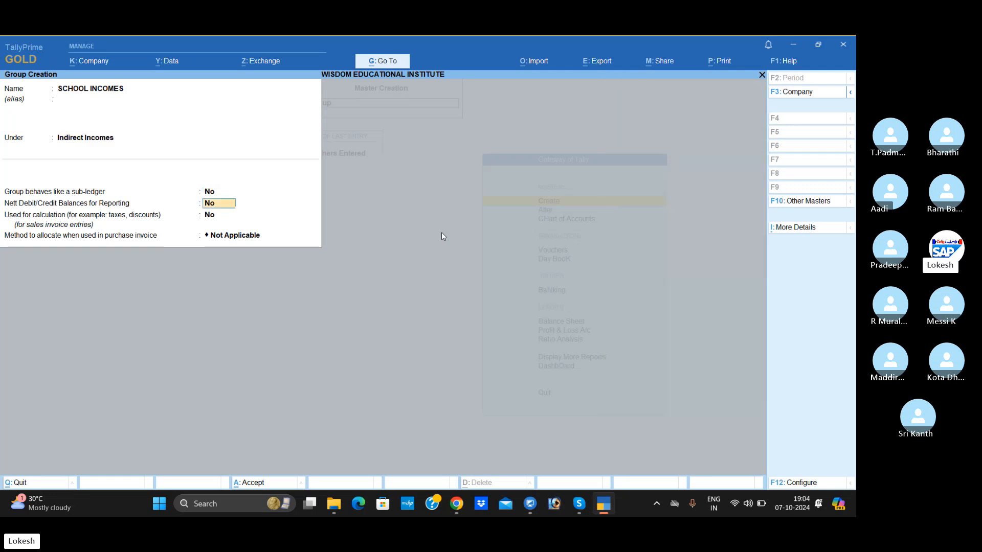
{"action": "key", "text": "Return"}
{"action": "key", "text": "Return"}
{"action": "key", "text": "Return"}
{"action": "key", "text": "Return"}
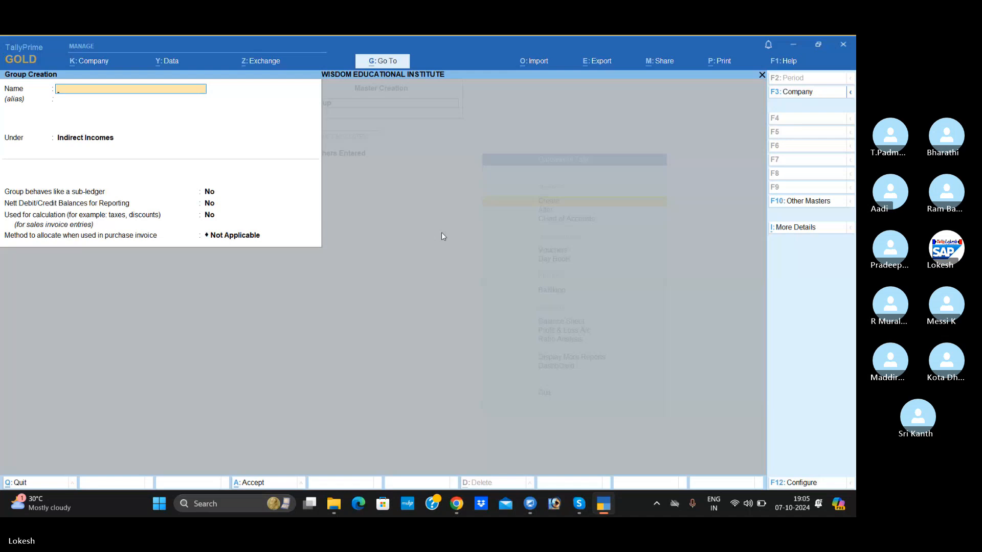
- Switch from group to ledger creation and create a ledger named Capital under Capital Account, keeping the default details
{"action": "key", "text": "Escape"}
{"action": "key", "text": "y"}
{"action": "key", "text": "Down"}
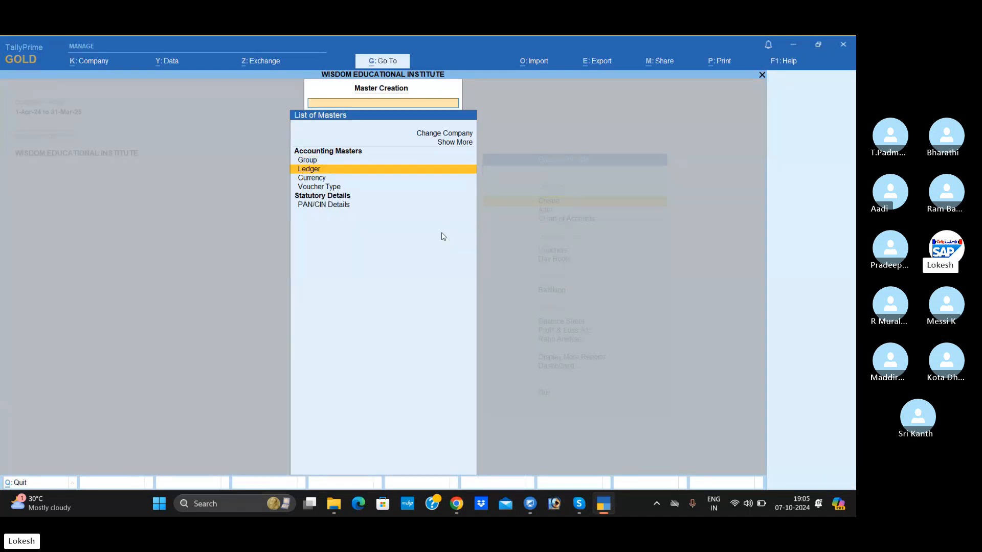
{"action": "key", "text": "Return"}
{"action": "type", "text": "C"}
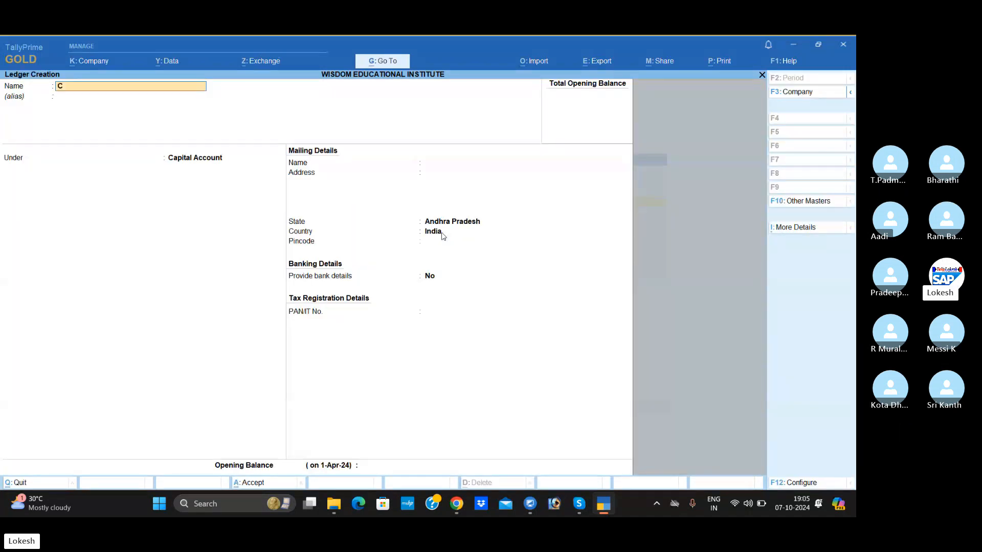
{"action": "type", "text": "A"}
{"action": "type", "text": "a"}
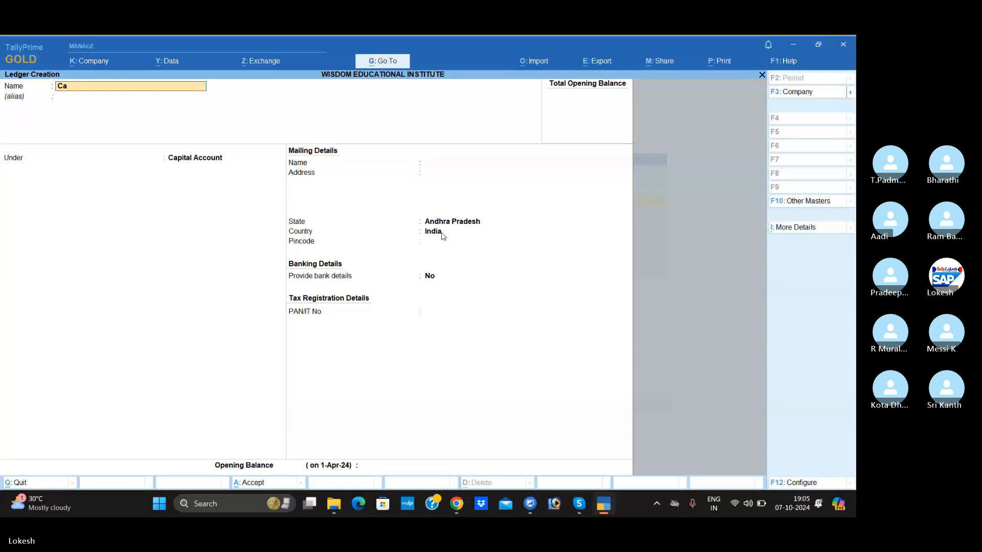
{"action": "type", "text": "pital"}
{"action": "key", "text": "Return"}
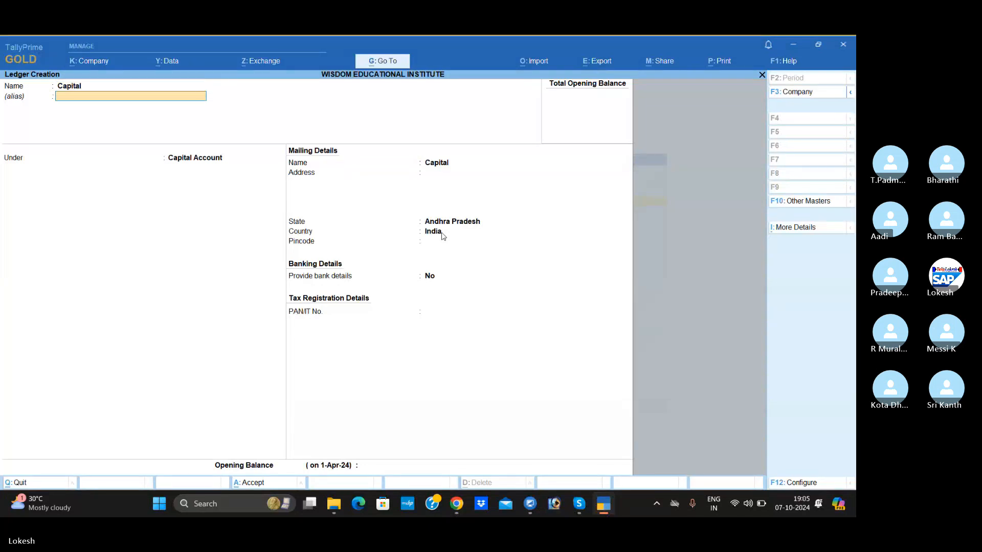
{"action": "key", "text": "Return"}
{"action": "key", "text": "Return"}
{"action": "key", "text": "Return"}
{"action": "key", "text": "Return"}
{"action": "key", "text": "Return"}
{"action": "key", "text": "Return"}
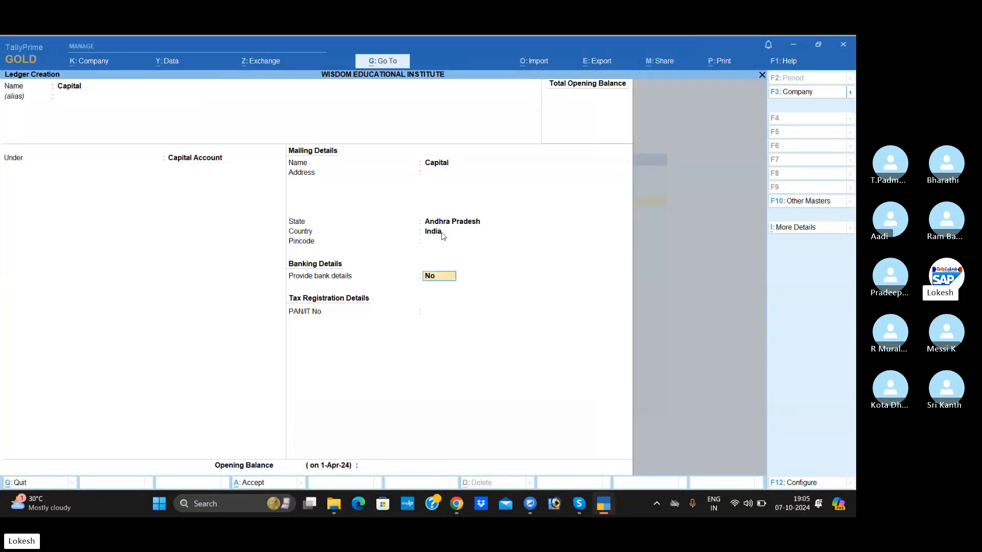
{"action": "key", "text": "Return"}
{"action": "key", "text": "Return"}
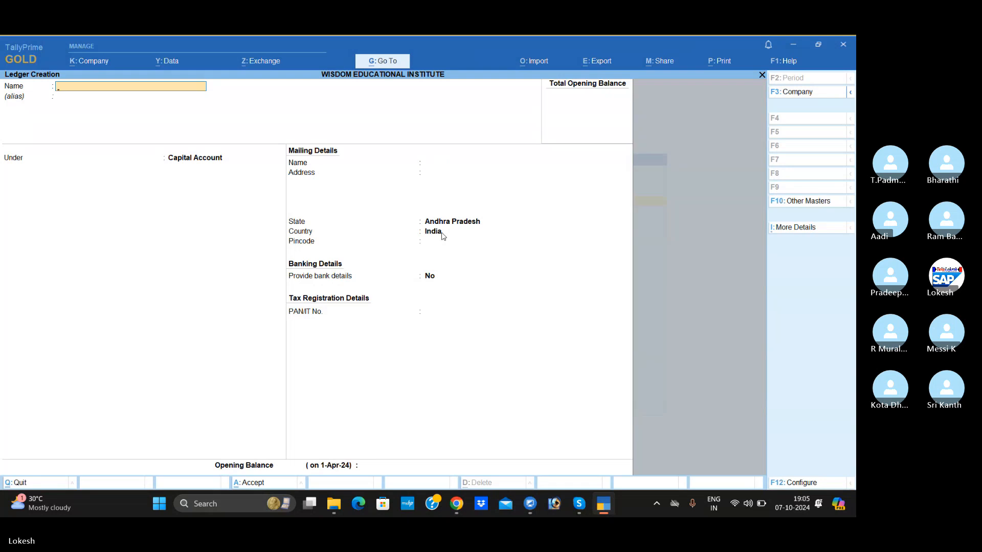
- Create a ledger named Salaries Ce under COLLEGE EXPENSES, with the ledger type Not Applicable and no opening balance
{"action": "type", "text": "Sal"}
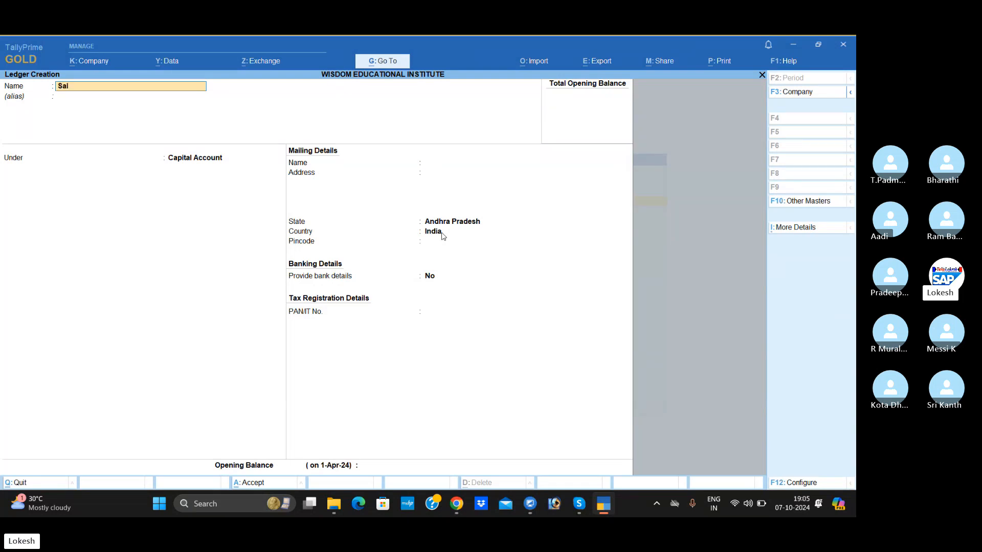
{"action": "type", "text": "aries"}
{"action": "type", "text": "Ce"}
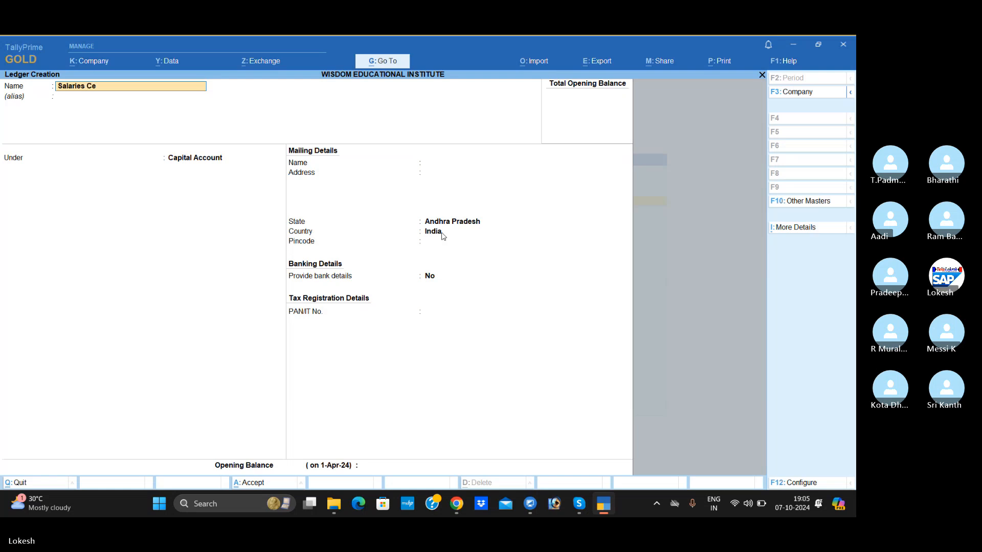
{"action": "key", "text": "Return"}
{"action": "key", "text": "Return"}
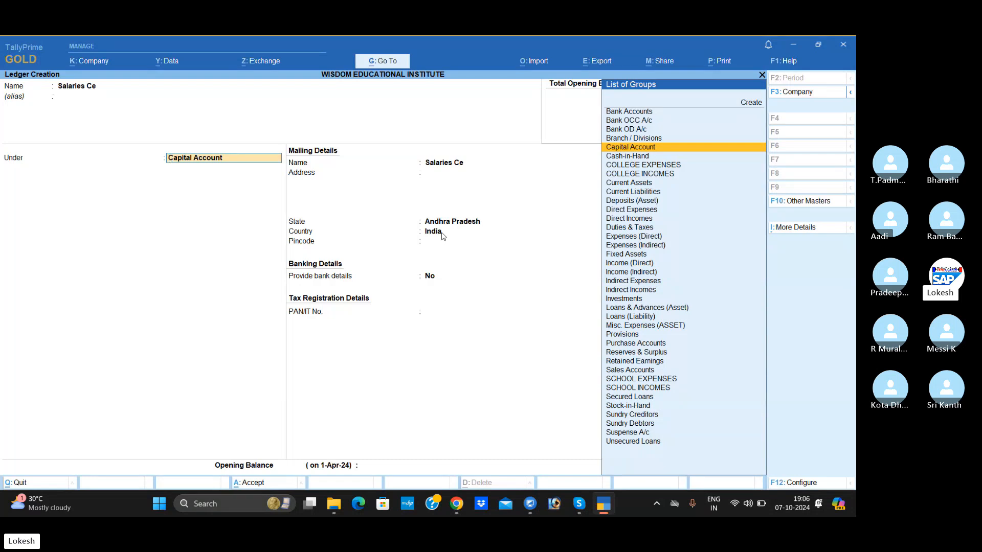
{"action": "type", "text": "Co"}
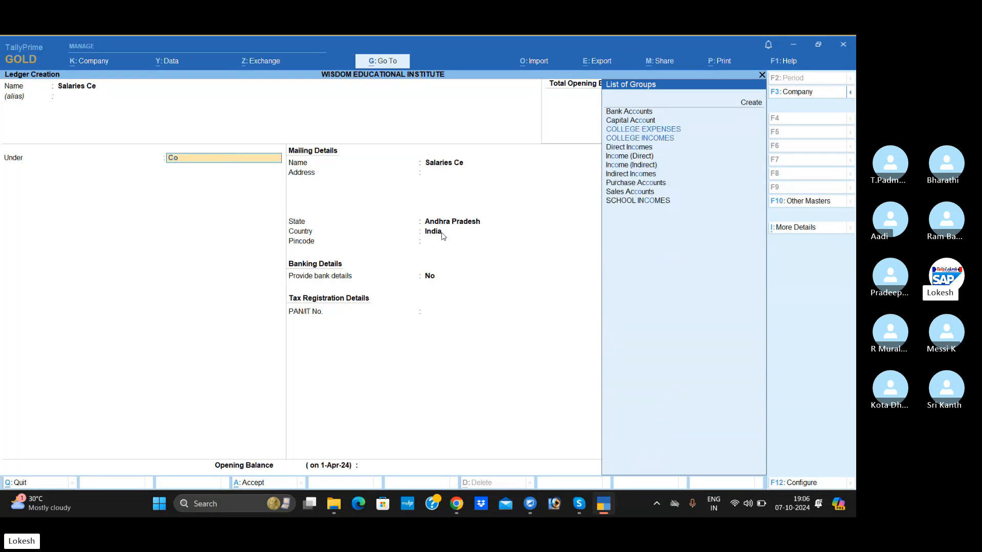
{"action": "key", "text": "Down"}
{"action": "key", "text": "Return"}
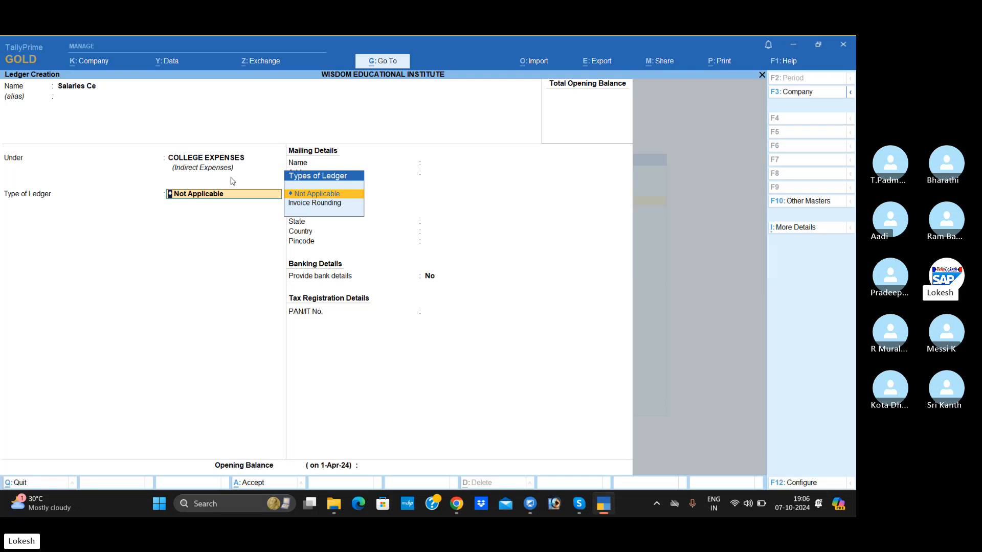
{"action": "key", "text": "Return"}
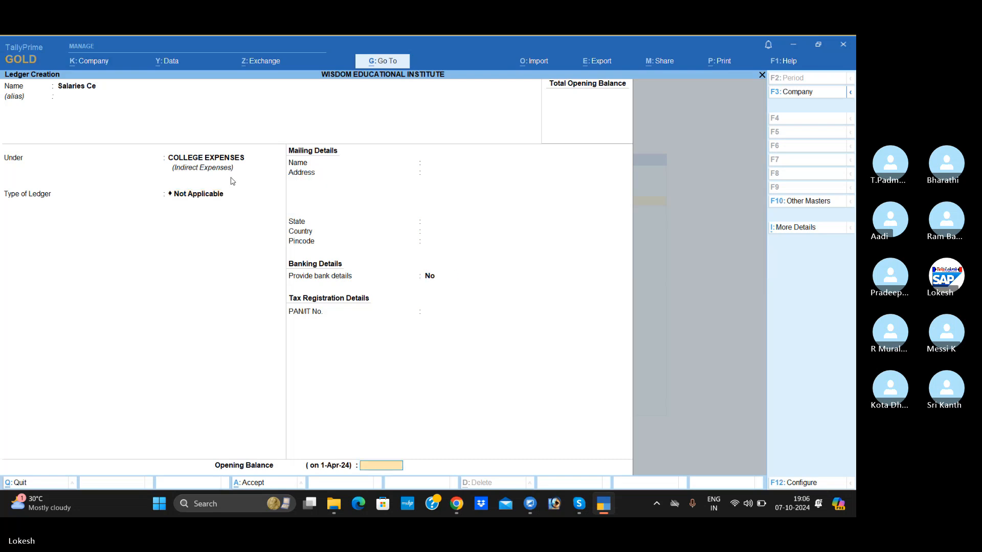
{"action": "key", "text": "Return"}
{"action": "key", "text": "Return"}
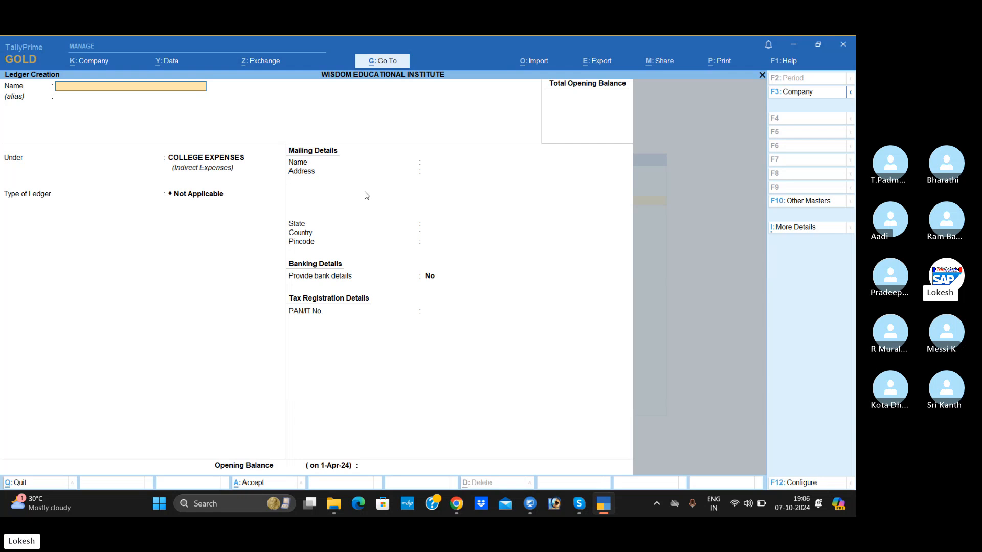
- Create a ledger named Rent Ce under COLLEGE EXPENSES, keeping the default settings
{"action": "type", "text": "Rent Ce"}
{"action": "key", "text": "Return"}
{"action": "key", "text": "Return"}
{"action": "key", "text": "Return"}
{"action": "key", "text": "Return"}
{"action": "key", "text": "Return"}
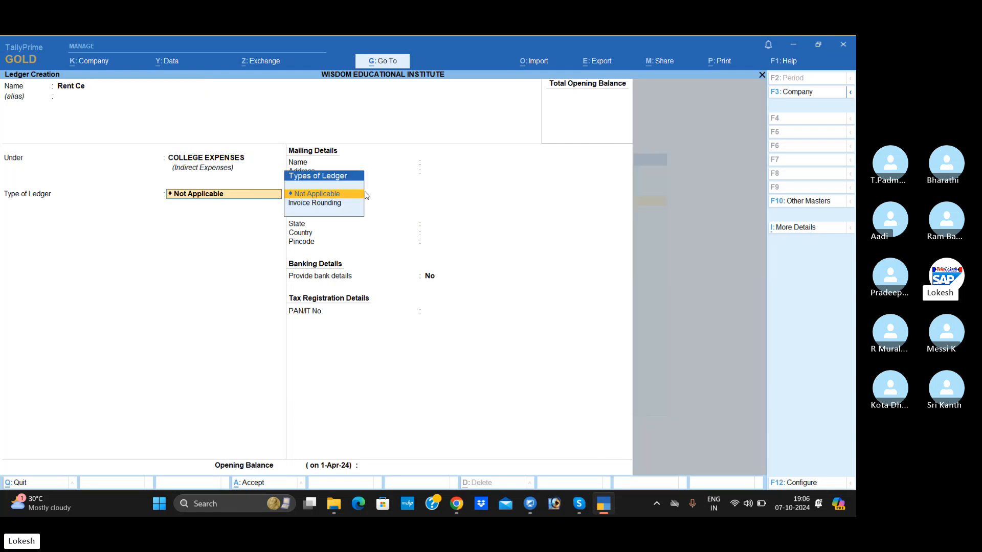
{"action": "key", "text": "Return"}
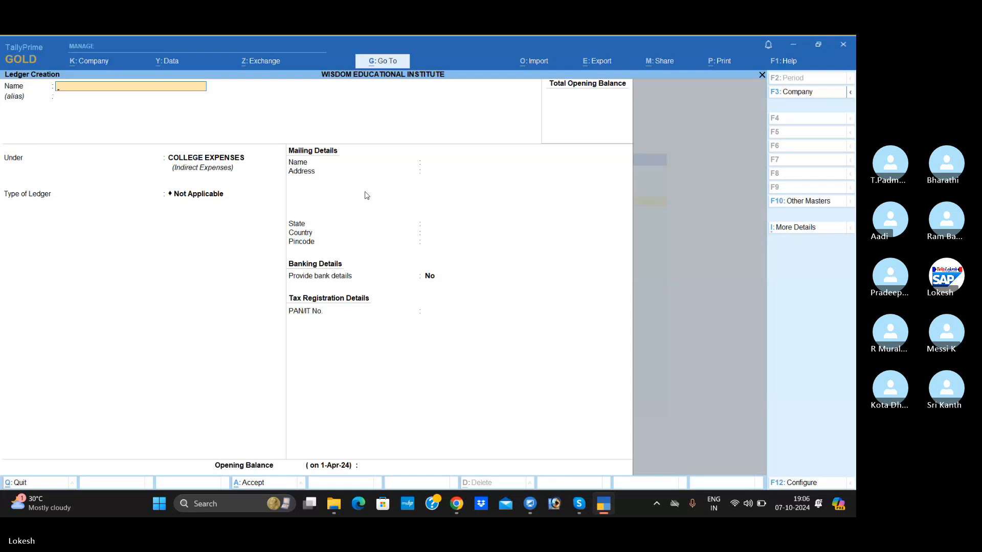
- Create a ledger named Electricity Bill Ce under COLLEGE EXPENSES, keeping the default settings
{"action": "type", "text": "Electrici"}
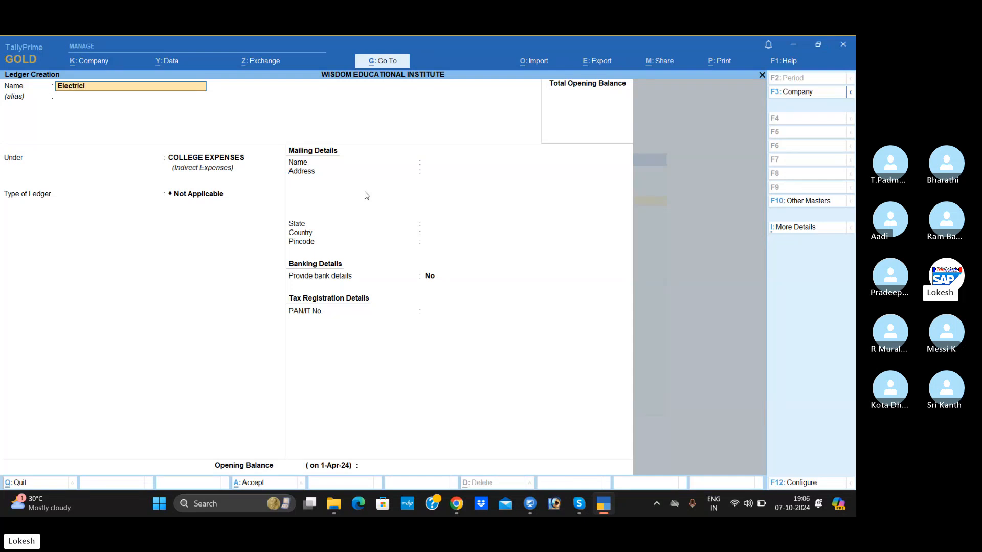
{"action": "type", "text": "ty Bill Ce"}
{"action": "key", "text": "Return"}
{"action": "key", "text": "Return"}
{"action": "key", "text": "Return"}
{"action": "key", "text": "Return"}
{"action": "key", "text": "Return"}
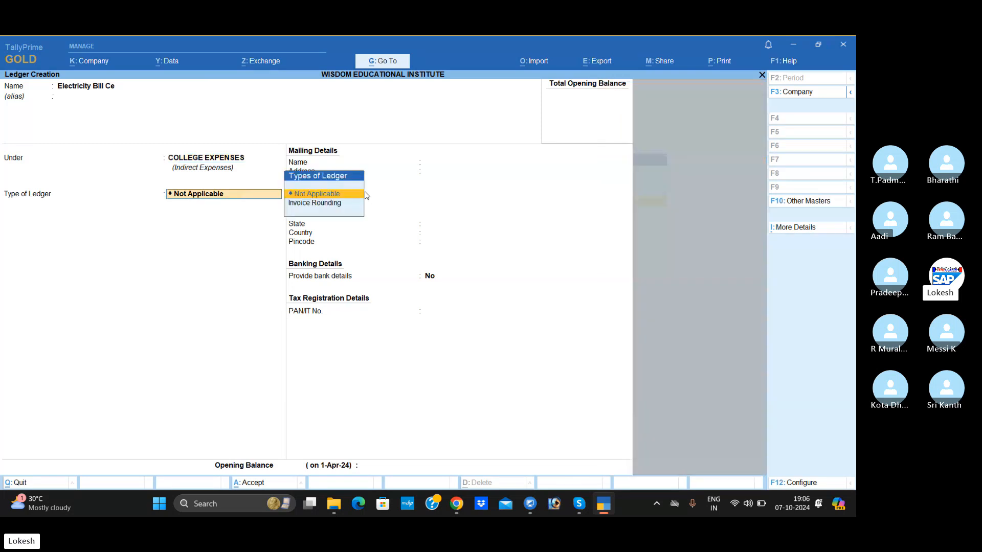
{"action": "key", "text": "Return"}
{"action": "key", "text": "Return"}
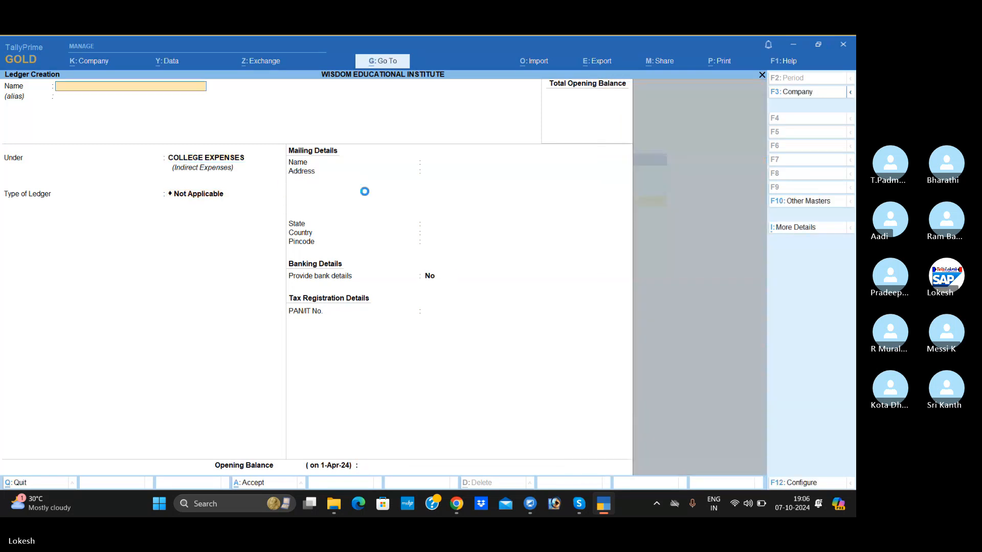
- Create a ledger named Registration Forms Exp Ce under COLLEGE EXPENSES, keeping the default settings
{"action": "type", "text": "Reg"}
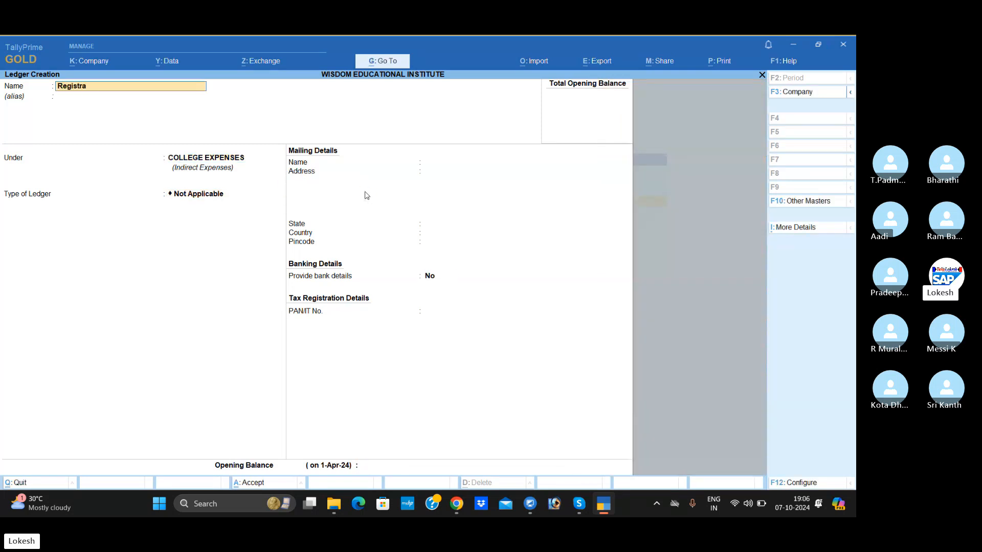
{"action": "type", "text": "istration"}
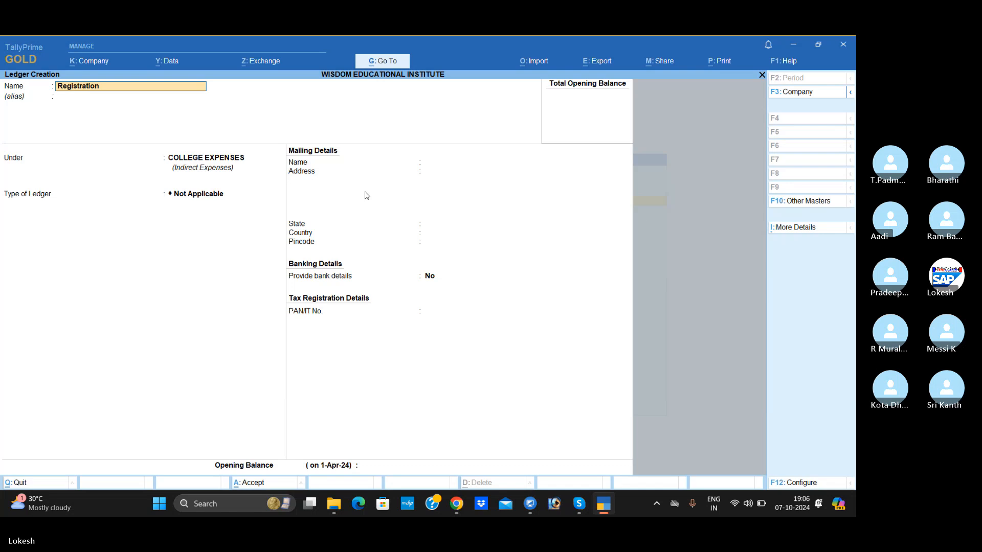
{"action": "type", "text": " Forms"}
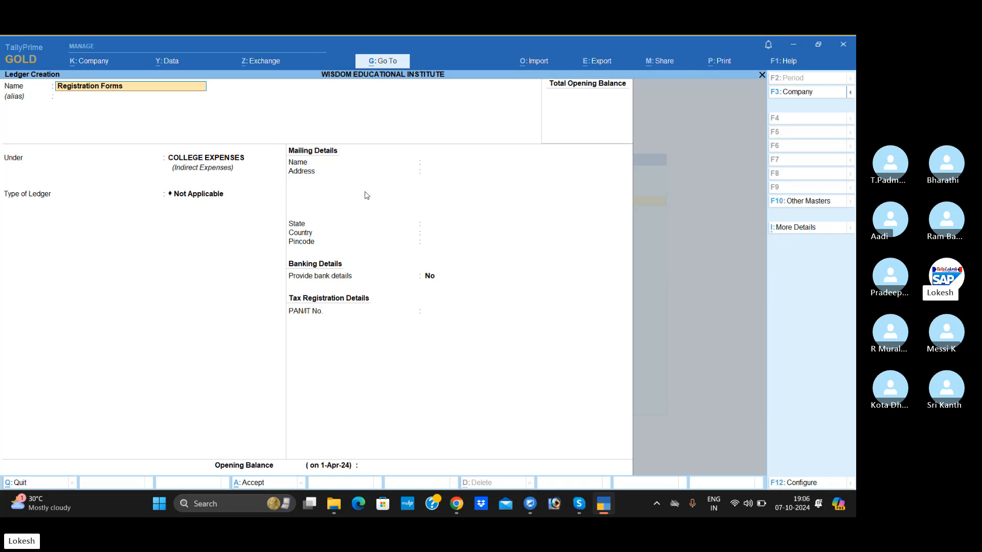
{"action": "type", "text": " Exp Ce"}
{"action": "key", "text": "Return"}
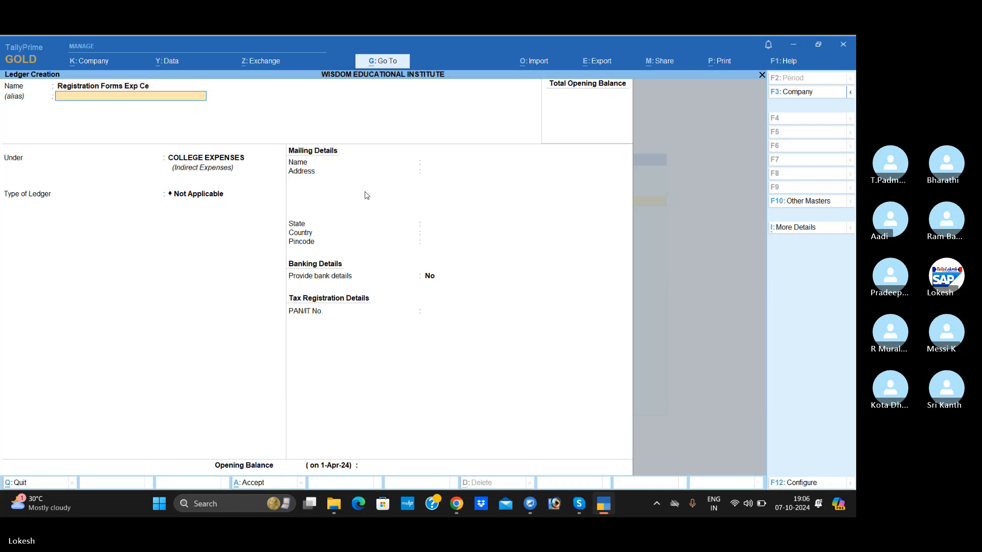
{"action": "key", "text": "Return"}
{"action": "key", "text": "Return"}
{"action": "key", "text": "Return"}
{"action": "key", "text": "Return"}
{"action": "key", "text": "Return"}
{"action": "key", "text": "Return"}
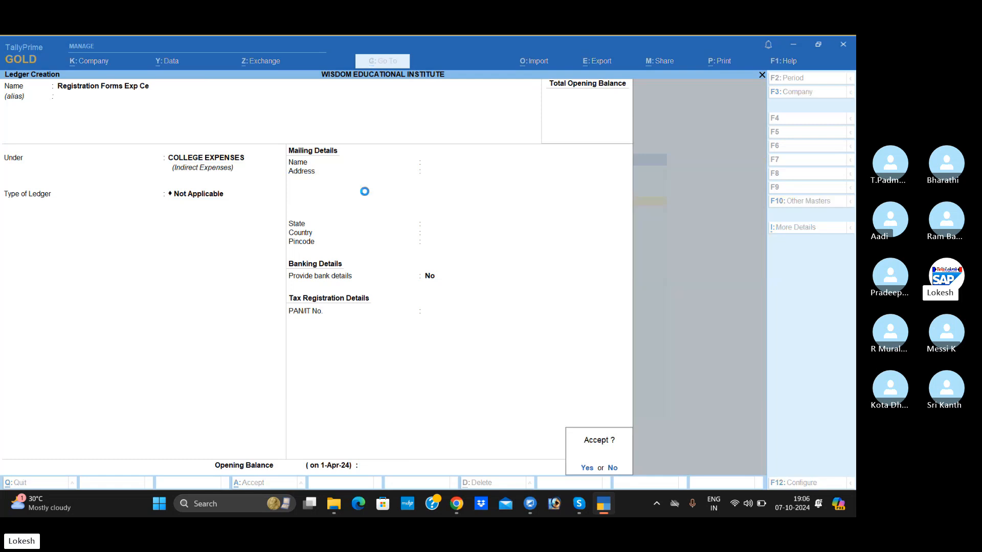
{"action": "key", "text": "Return"}
- Create a ledger named Traveling Exp Ce under COLLEGE EXPENSES, keeping the default settings
{"action": "type", "text": "Trave"}
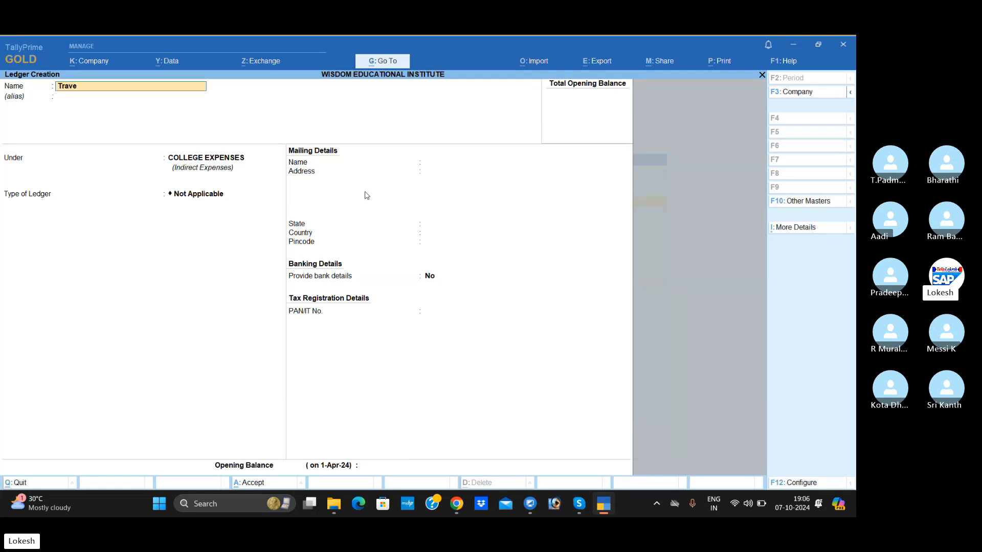
{"action": "type", "text": "ling Exp Ce"}
{"action": "key", "text": "Return"}
{"action": "key", "text": "Return"}
{"action": "key", "text": "Return"}
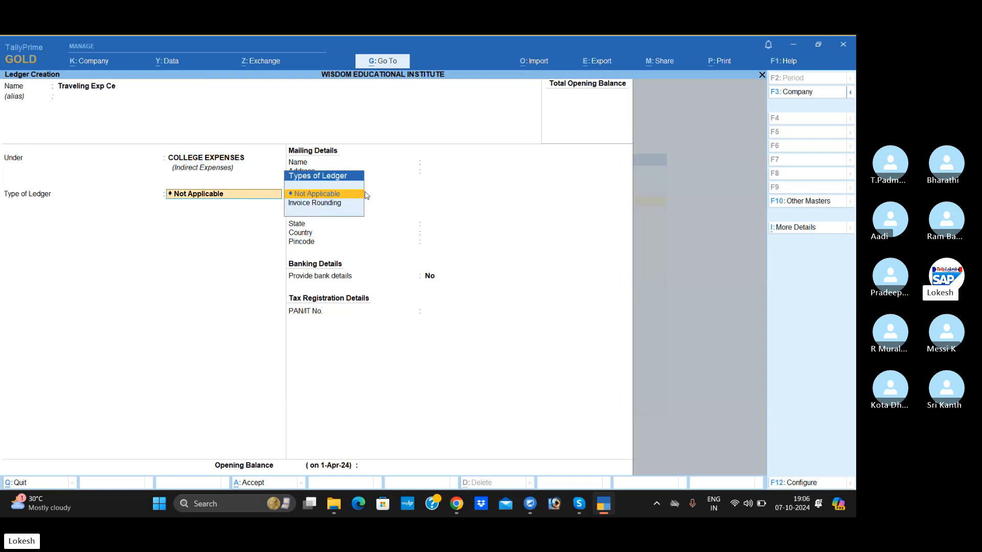
{"action": "key", "text": "ctrl+a"}
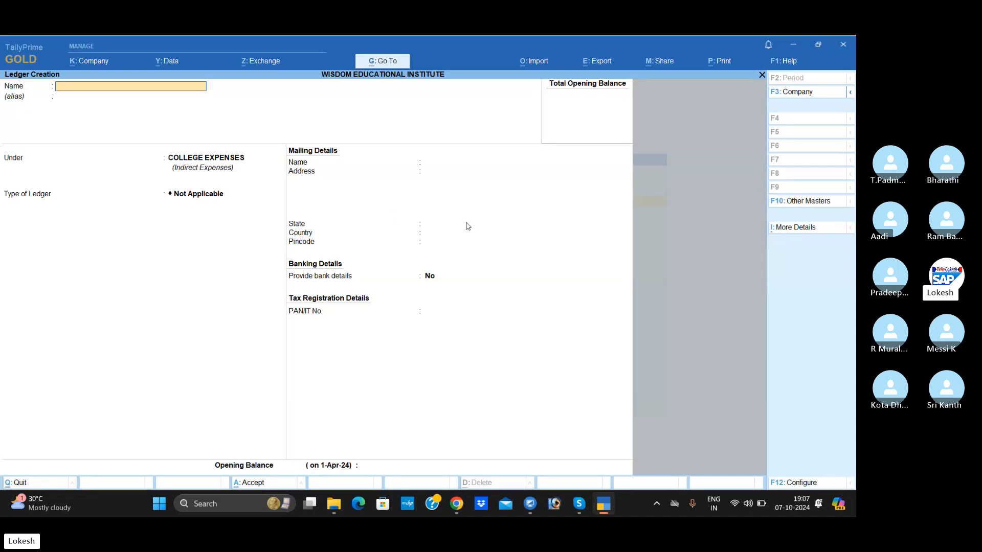
- Create a ledger named Admission Fee Ci under COLLEGE INCOMES, keeping the default settings
{"action": "type", "text": "Admission"}
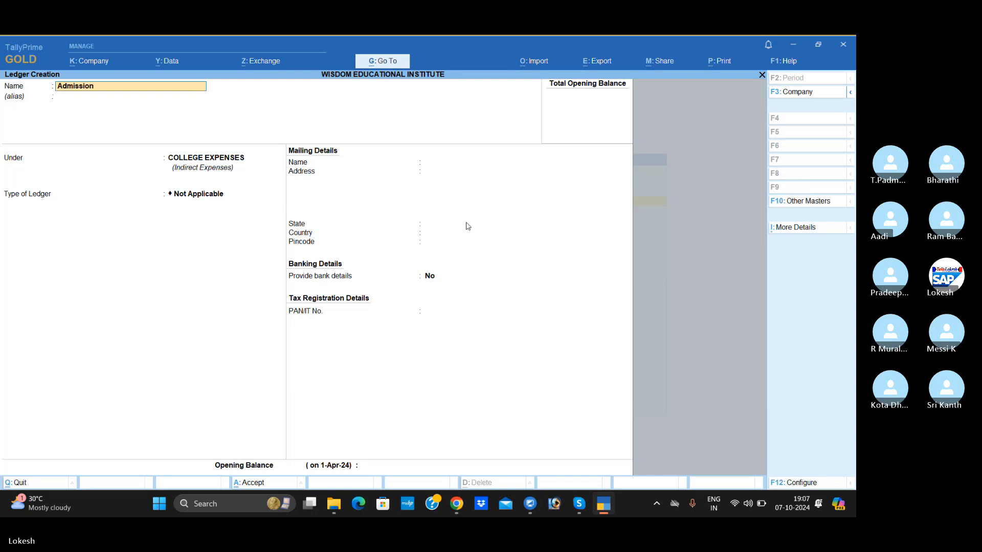
{"action": "type", "text": " fee"}
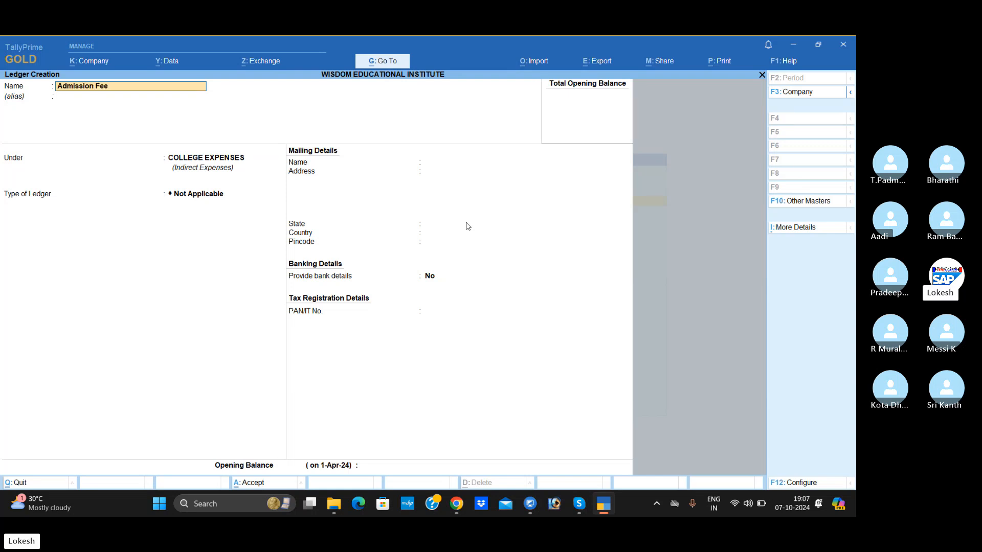
{"action": "type", "text": " Ci"}
{"action": "key", "text": "Return"}
{"action": "key", "text": "Return"}
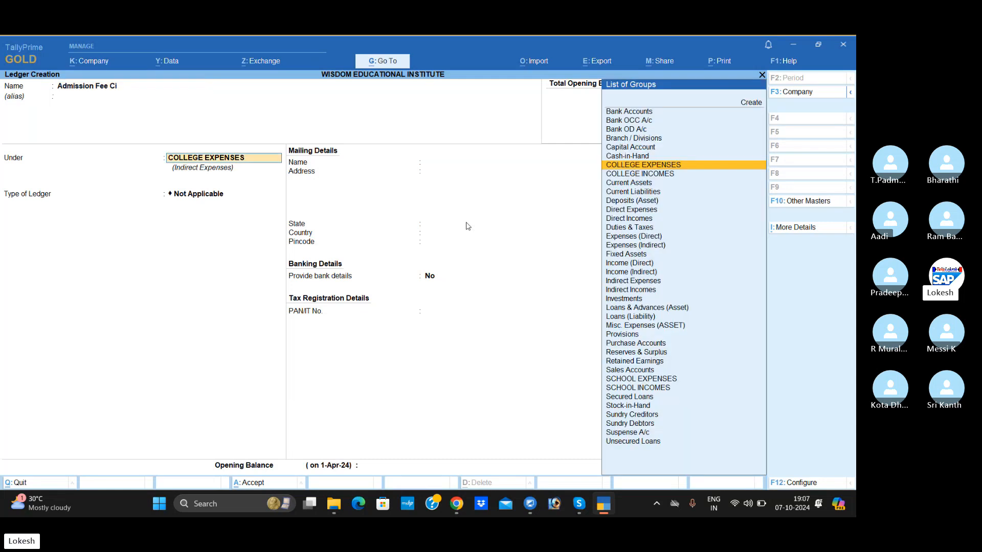
{"action": "key", "text": "Down"}
{"action": "key", "text": "Return"}
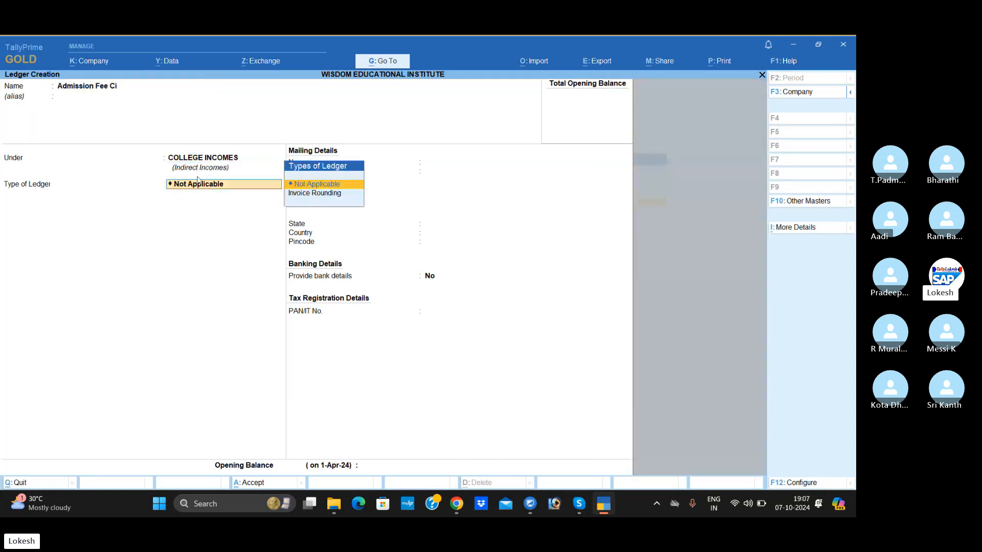
{"action": "key", "text": "Return"}
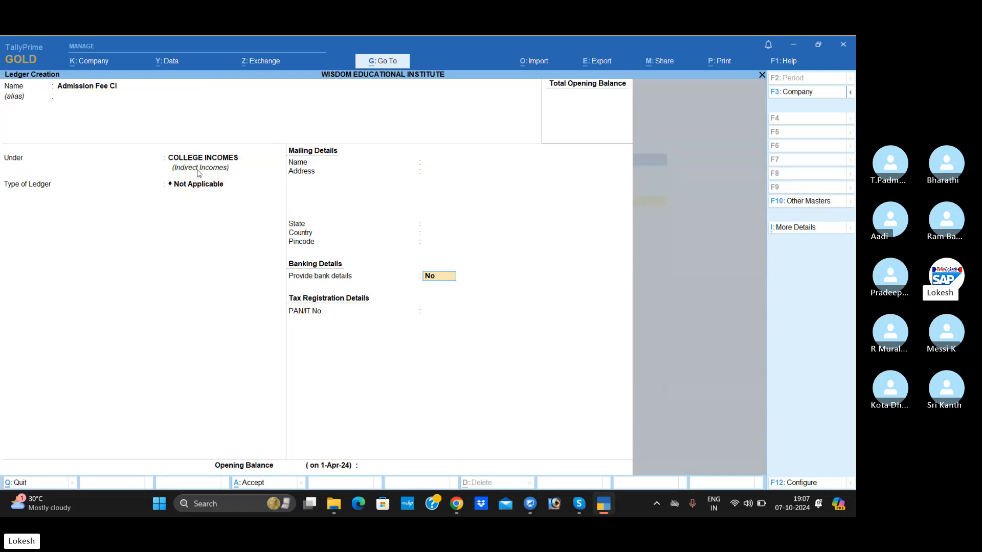
{"action": "key", "text": "Return"}
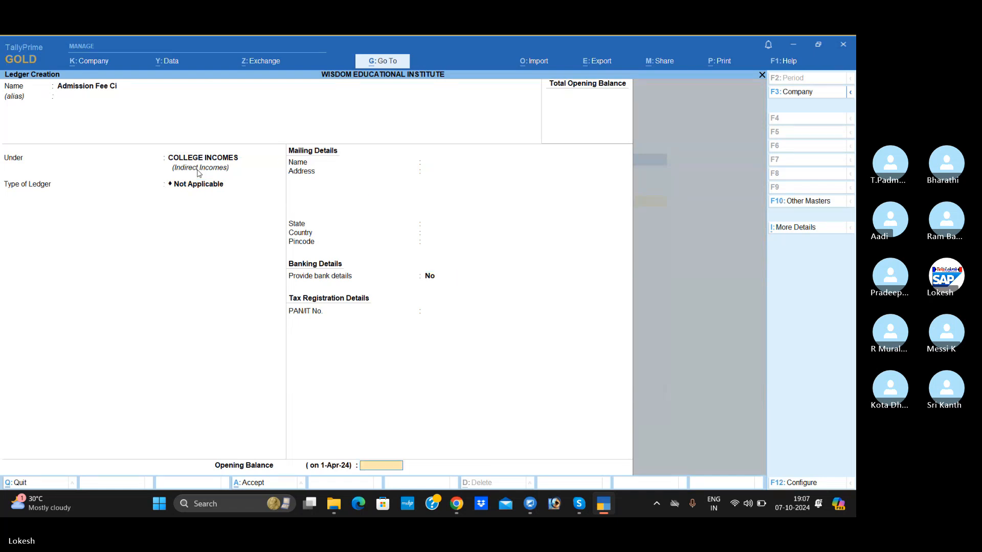
{"action": "key", "text": "Return"}
- Create a ledger named Tuition Fee Ci under COLLEGE INCOMES, keeping the default settings
{"action": "type", "text": "Tuition Fee Cu"}
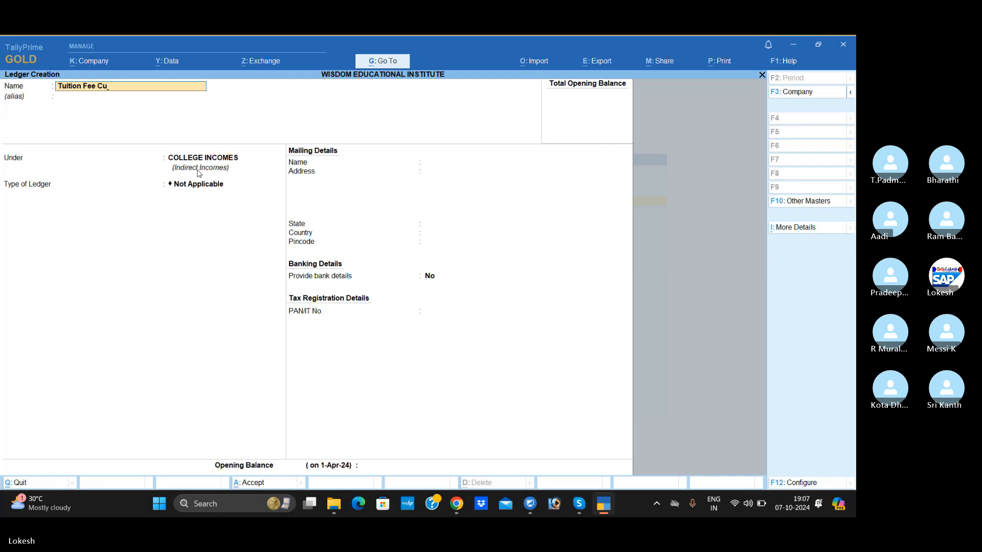
{"action": "key", "text": "BackSpace"}
{"action": "type", "text": "i"}
{"action": "key", "text": "Return"}
{"action": "key", "text": "Return"}
{"action": "key", "text": "Return"}
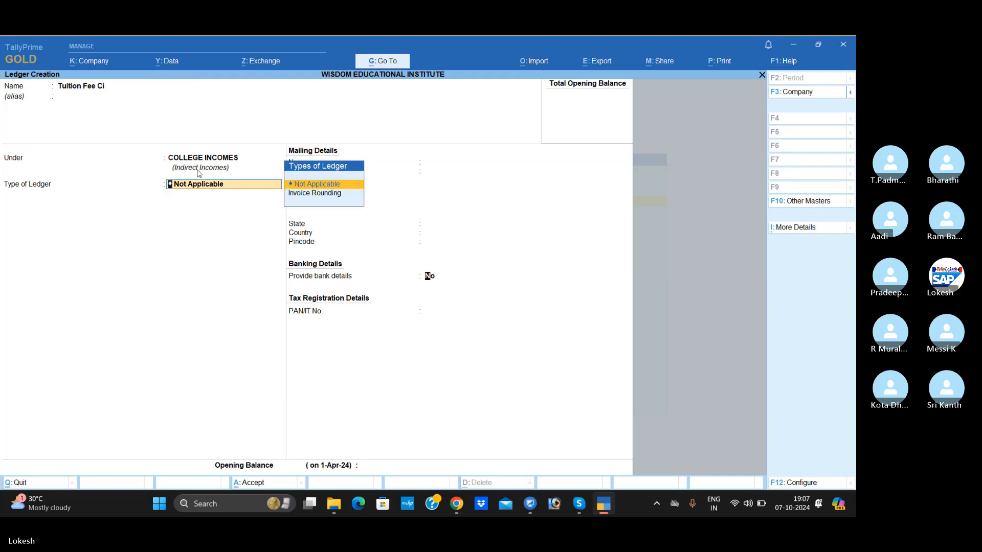
{"action": "key", "text": "Return"}
{"action": "key", "text": "Return"}
{"action": "key", "text": "Return"}
- Create a ledger named Donation Fee Ci under COLLEGE INCOMES, keeping the default settings
{"action": "type", "text": "Do"}
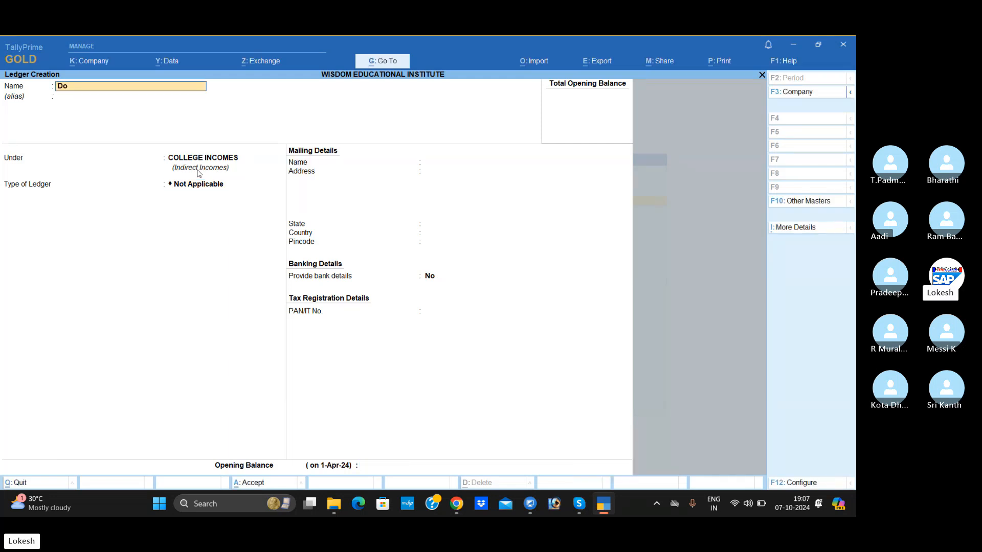
{"action": "type", "text": "nation Fee Ci"}
{"action": "key", "text": "Return"}
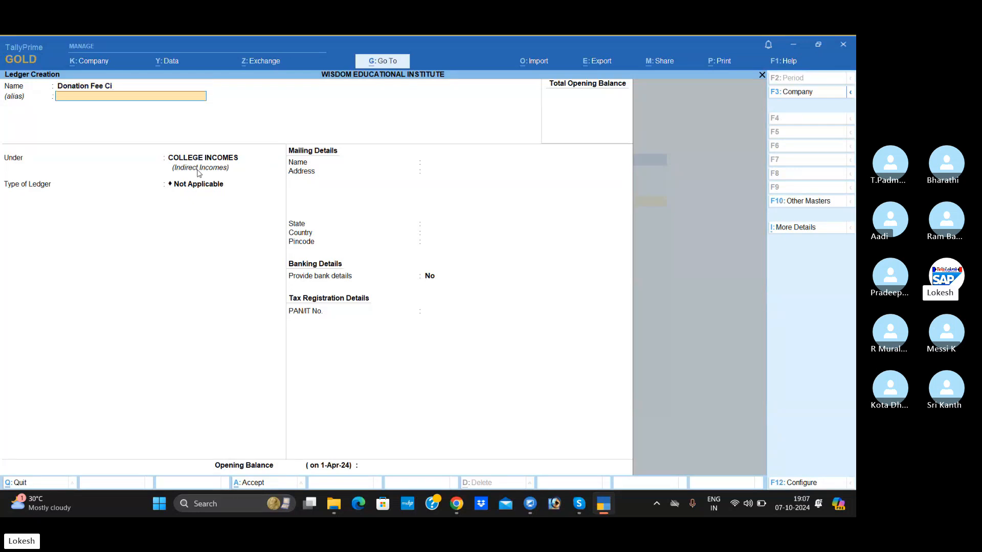
{"action": "key", "text": "Return"}
{"action": "key", "text": "Return"}
{"action": "key", "text": "Return"}
{"action": "key", "text": "Return"}
{"action": "key", "text": "Return"}
{"action": "key", "text": "Return"}
- Create a ledger named Exam Fee Ci under COLLEGE INCOMES, keeping the default settings
{"action": "type", "text": "E"}
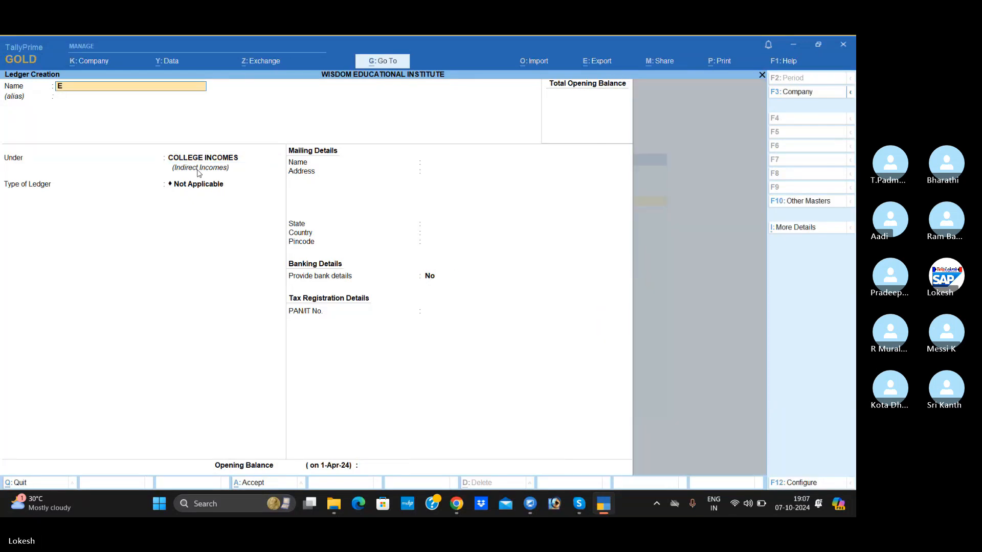
{"action": "type", "text": "xam Fee Ci"}
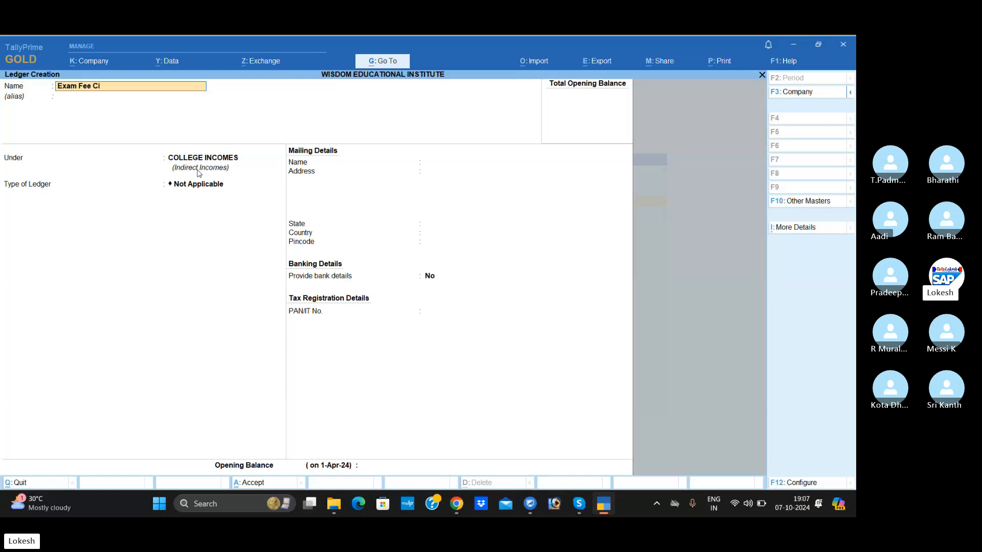
{"action": "key", "text": "Return"}
{"action": "key", "text": "Return"}
{"action": "key", "text": "Return"}
{"action": "key", "text": "Return"}
{"action": "key", "text": "Return"}
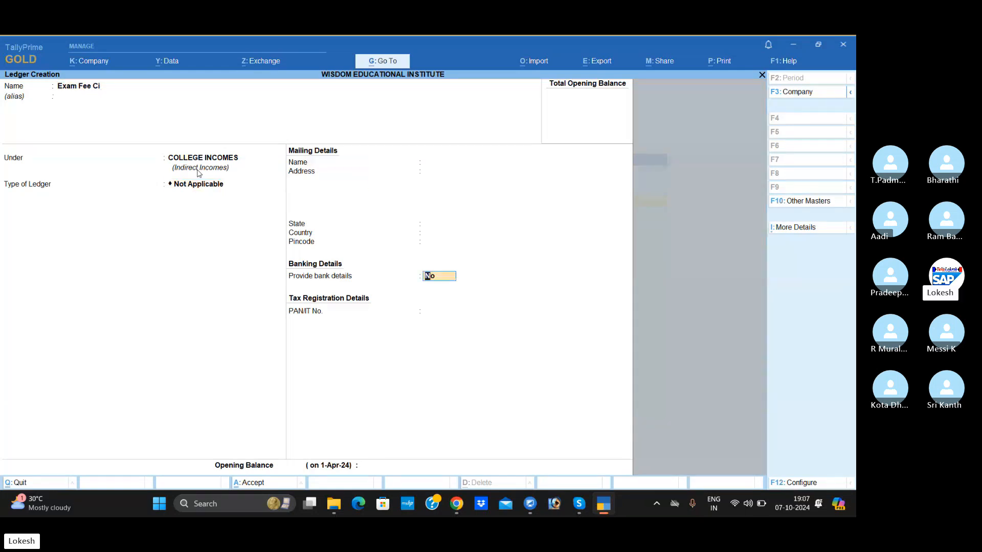
{"action": "key", "text": "Return"}
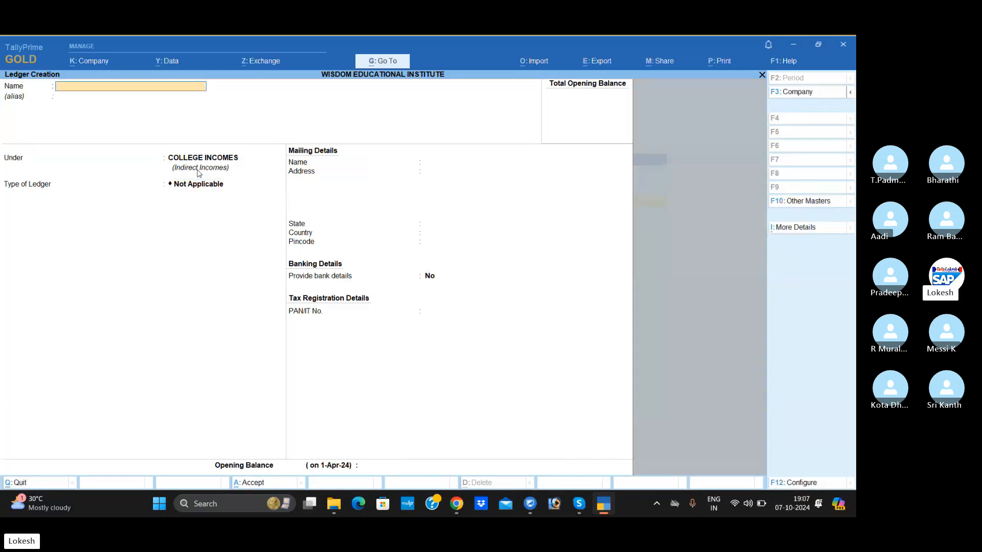
- Create a ledger named Salaries Se under SCHOOL EXPENSES, keeping the default settings
{"action": "type", "text": "Salaries "}
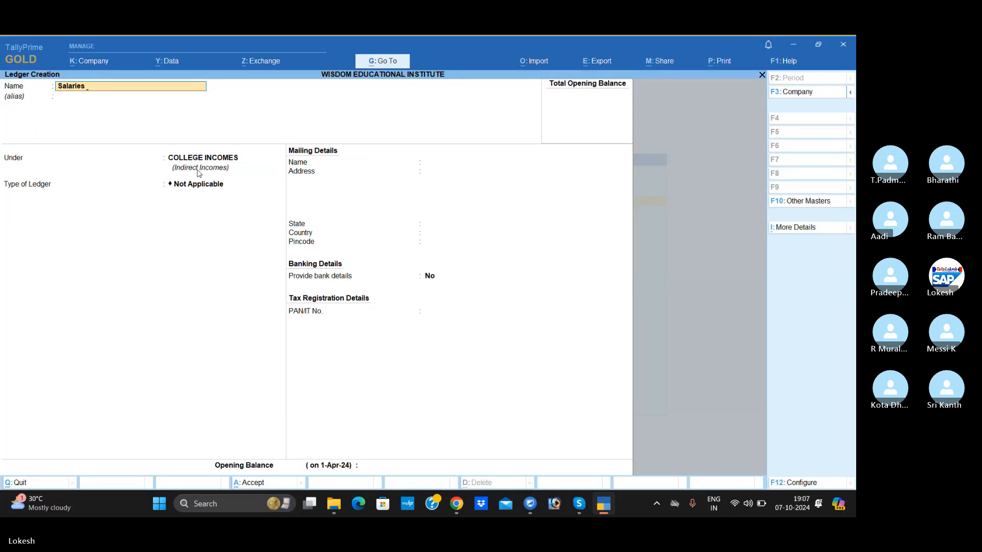
{"action": "type", "text": "SE"}
{"action": "key", "text": "Return"}
{"action": "type", "text": "Sc"}
{"action": "key", "text": "Down"}
{"action": "key", "text": "Return"}
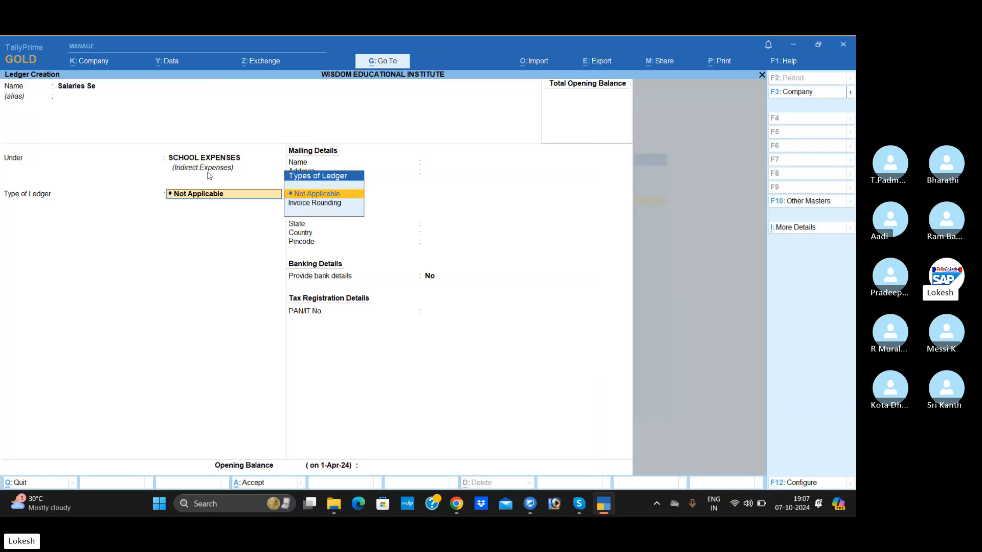
{"action": "key", "text": "Return"}
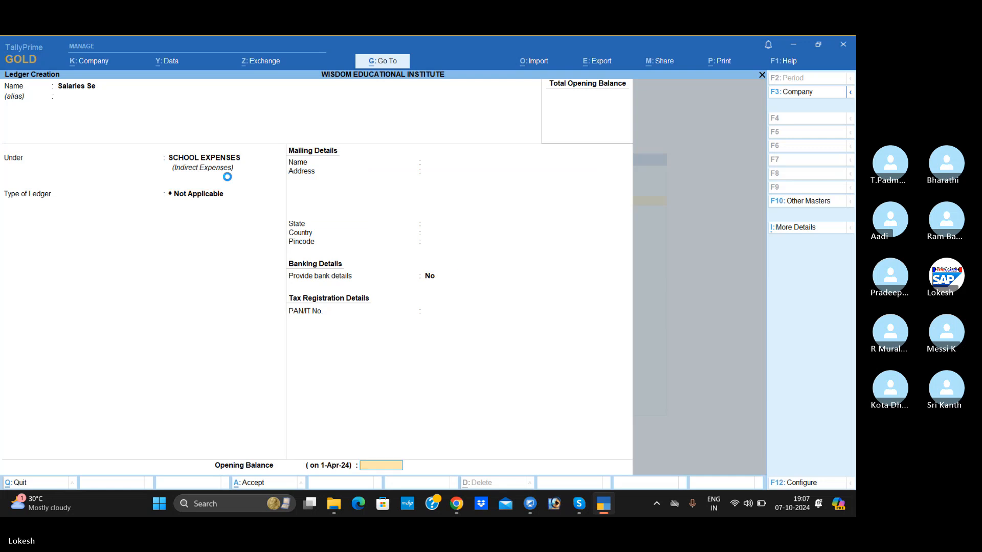
{"action": "key", "text": "Return"}
{"action": "key", "text": "Return"}
- Create a ledger named Rent Se under SCHOOL EXPENSES, keeping the default settings
{"action": "type", "text": "R"}
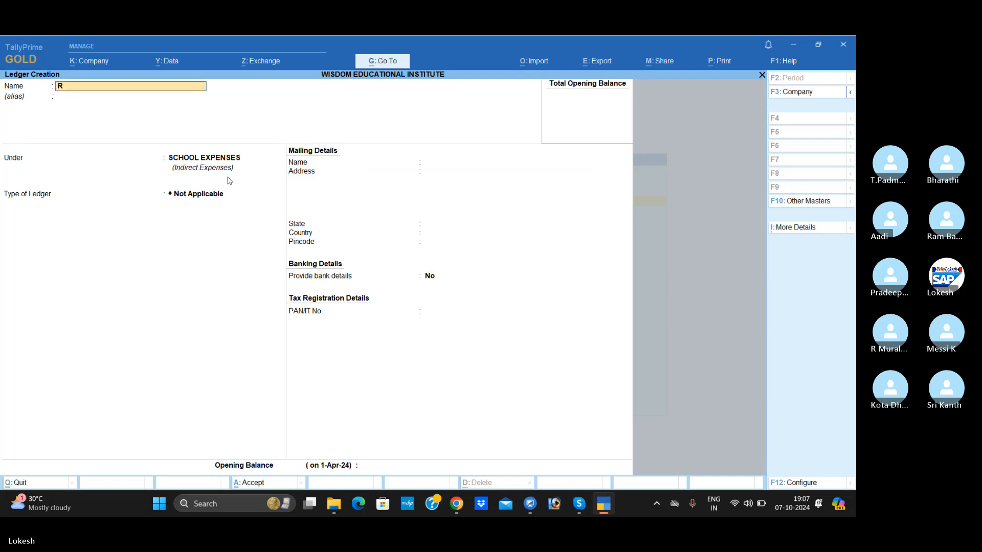
{"action": "type", "text": "ent c"}
{"action": "key", "text": "Return"}
{"action": "key", "text": "Return"}
{"action": "key", "text": "Return"}
{"action": "key", "text": "Return"}
{"action": "key", "text": "Return"}
{"action": "key", "text": "Return"}
{"action": "key", "text": "Return"}
{"action": "key", "text": "Return"}
{"action": "key", "text": "Return"}
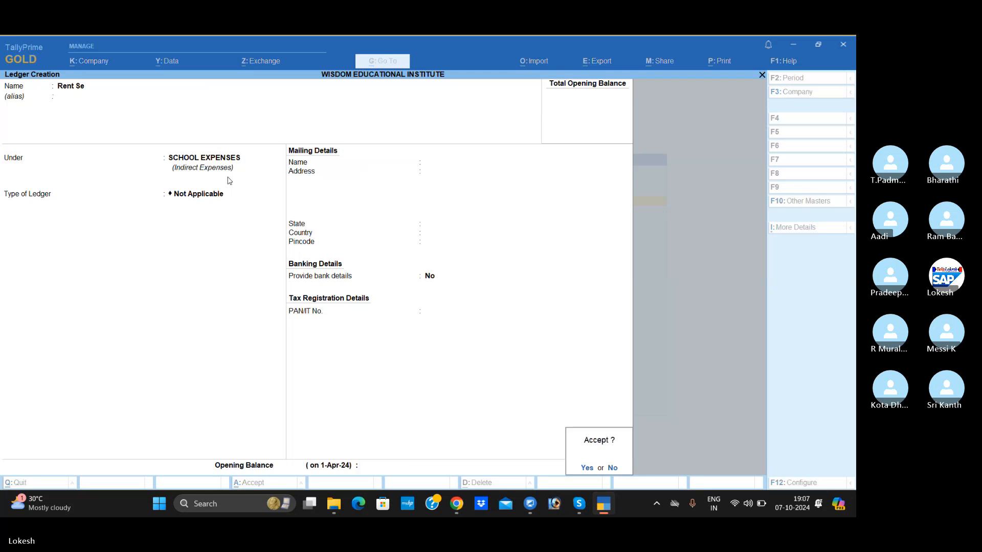
- Create a ledger named Application Forms Exp Se under SCHOOL EXPENSES, keeping the default settings
{"action": "type", "text": "nApplicatio"}
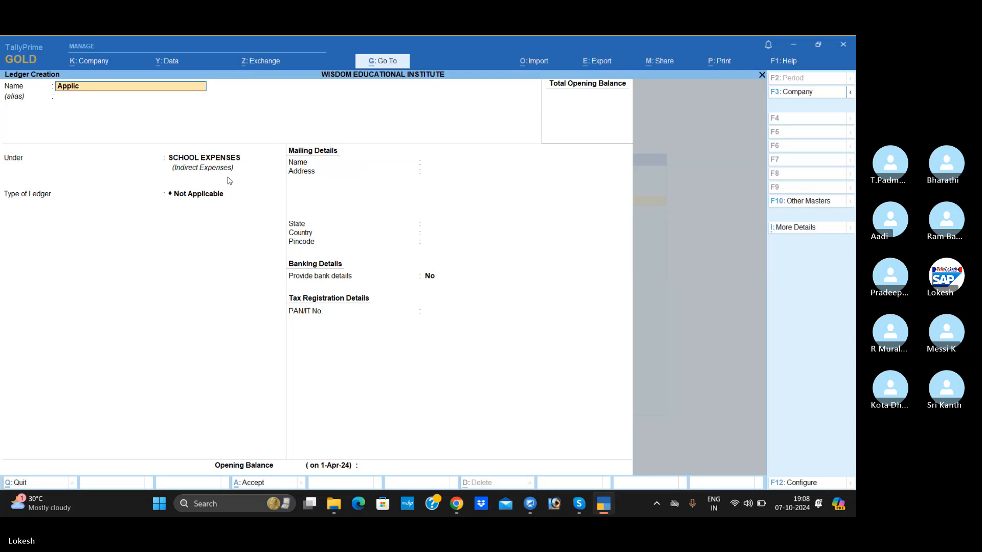
{"action": "type", "text": "n Form"}
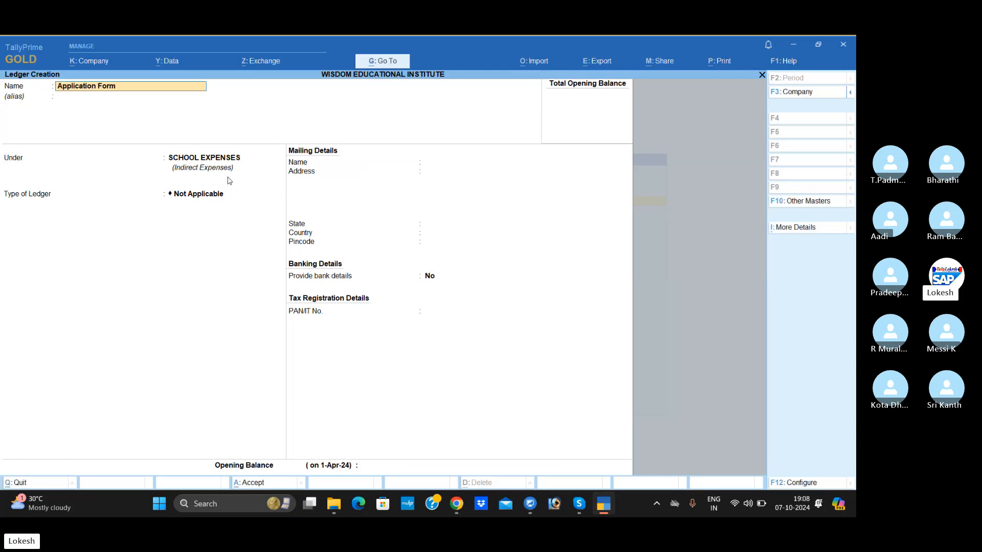
{"action": "type", "text": "s Exp Se"}
{"action": "key", "text": "Return"}
{"action": "key", "text": "Return"}
{"action": "key", "text": "Return"}
{"action": "key", "text": "Return"}
{"action": "key", "text": "Return"}
{"action": "key", "text": "Return"}
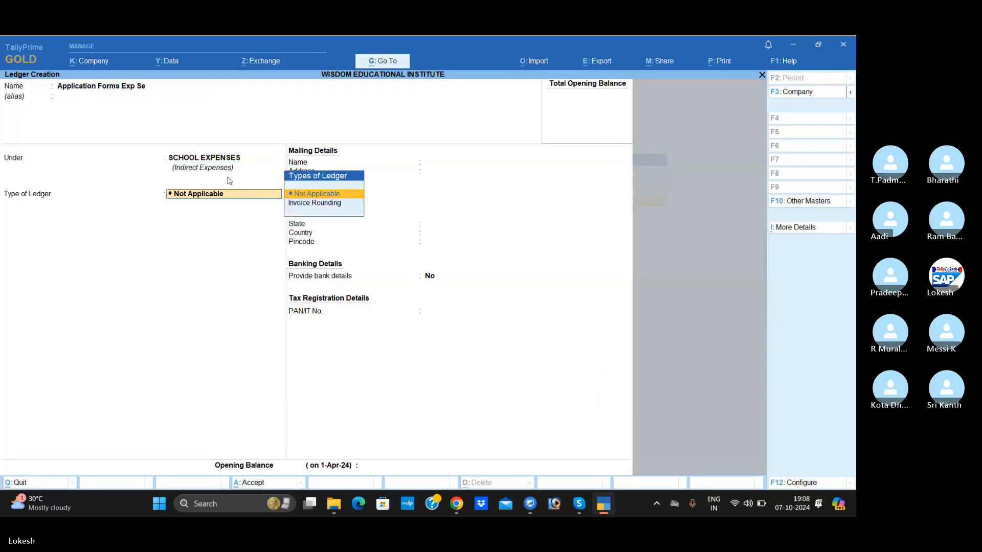
{"action": "key", "text": "Return"}
- Create a ledger named Electricity Exp Se under SCHOOL EXPENSES, keeping the default settings
{"action": "type", "text": "E"}
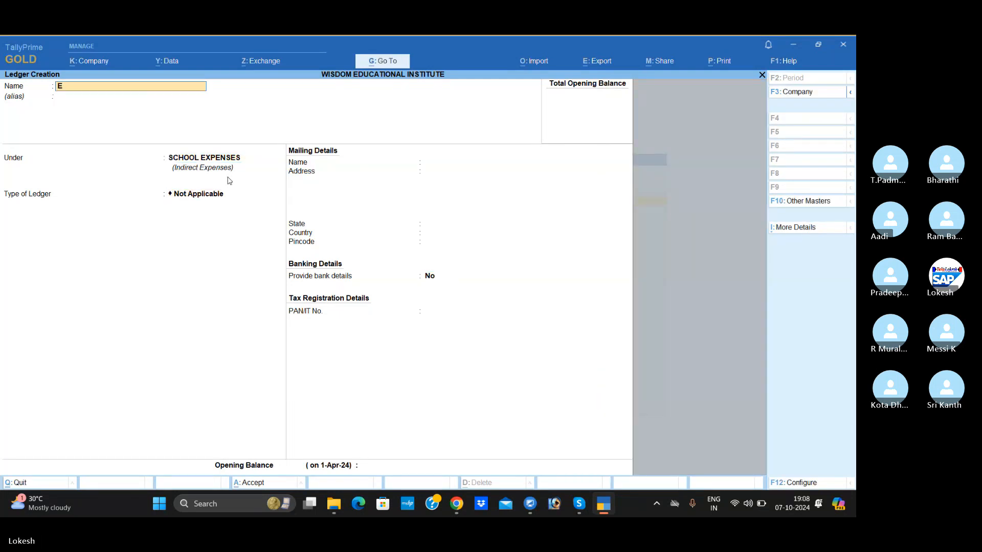
{"action": "type", "text": "lectricity Exp Se"}
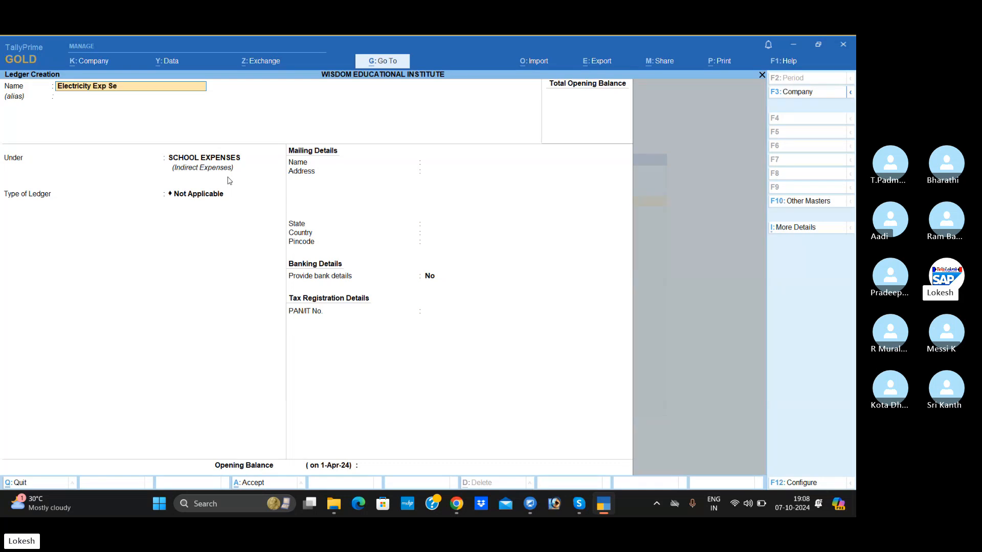
{"action": "key", "text": "Return"}
{"action": "key", "text": "Return"}
{"action": "key", "text": "Return"}
{"action": "key", "text": "Return"}
{"action": "key", "text": "Return"}
{"action": "key", "text": "Return"}
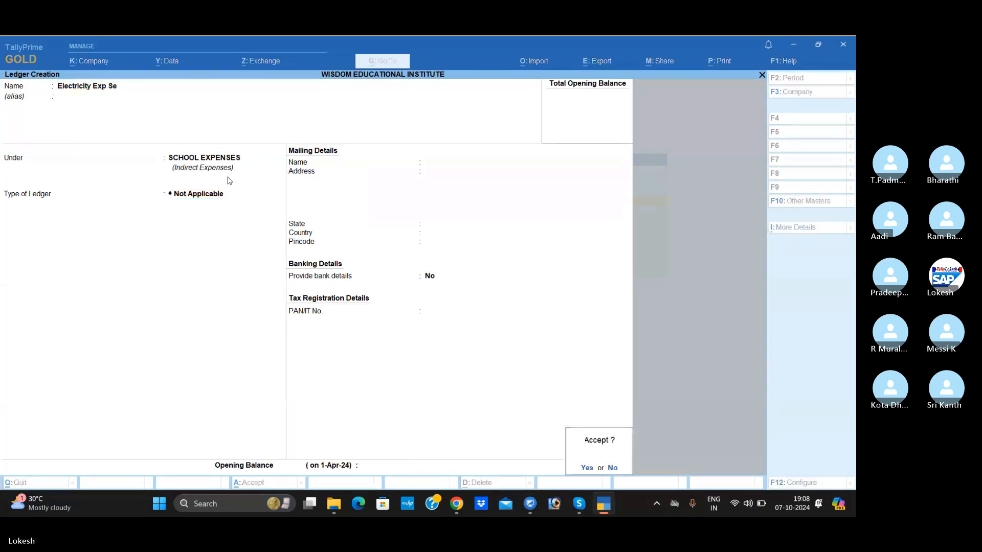
{"action": "key", "text": "Return"}
- Create a ledger named Tele Bill Se under SCHOOL EXPENSES, keeping the default settings
{"action": "type", "text": "Tele Bill Se"}
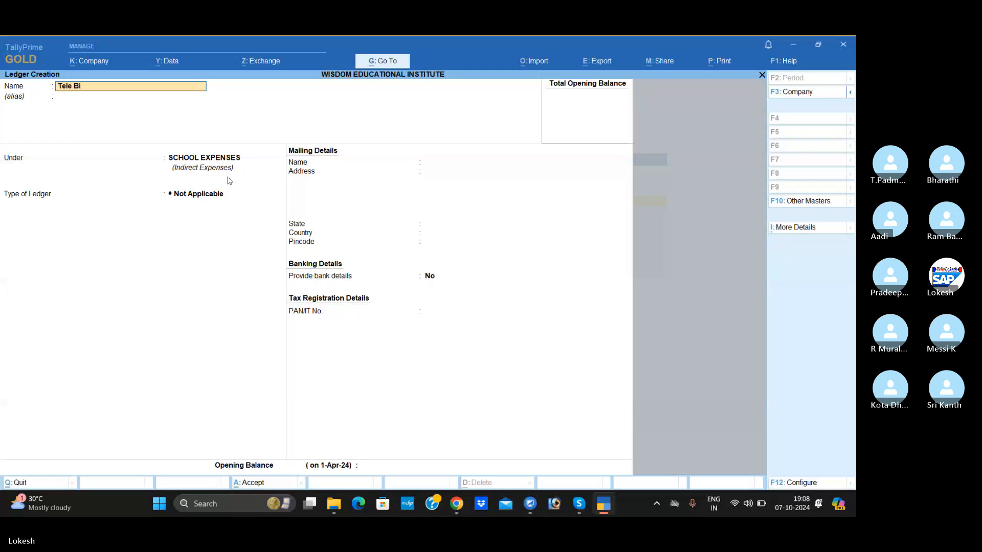
{"action": "key", "text": "Return"}
{"action": "key", "text": "Return"}
{"action": "key", "text": "Return"}
{"action": "key", "text": "Return"}
{"action": "key", "text": "Return"}
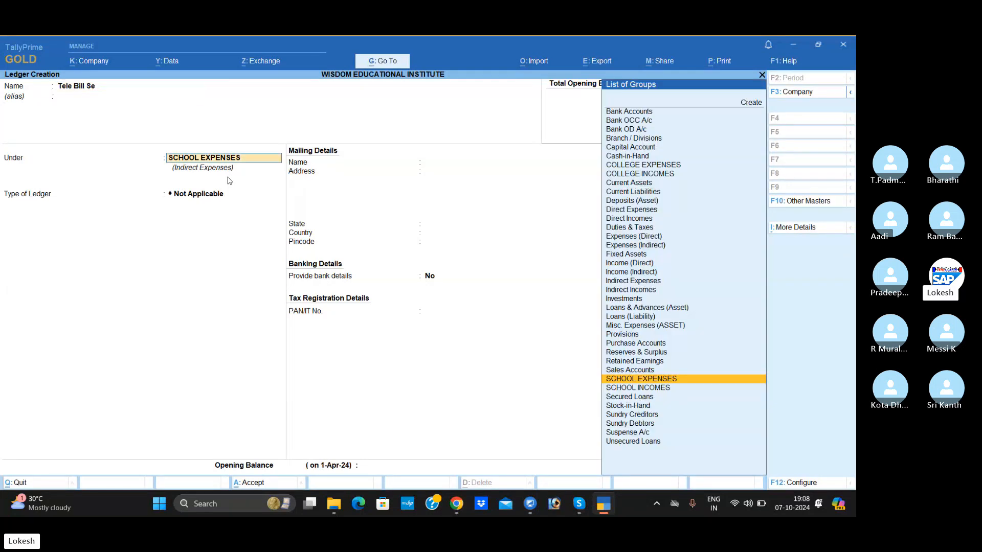
{"action": "key", "text": "Return"}
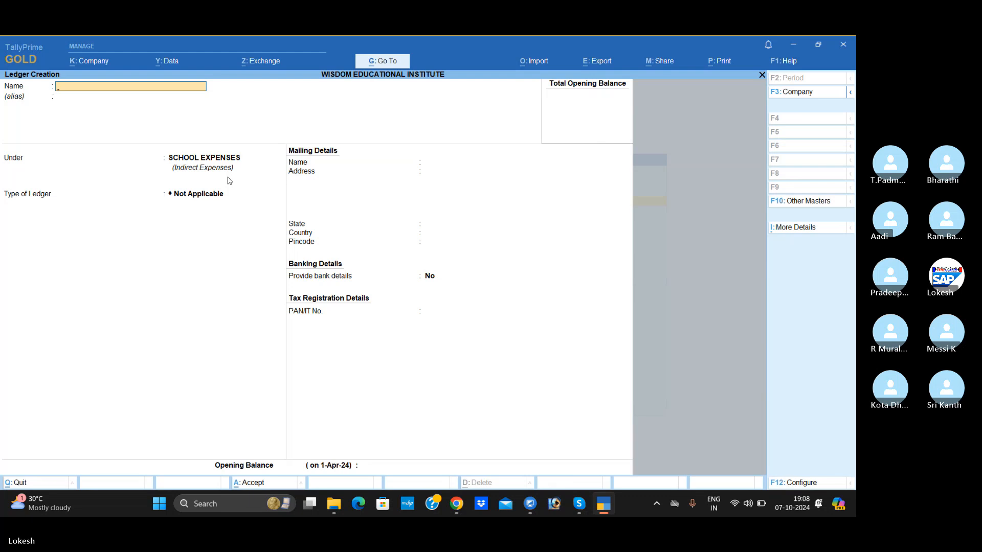
- Create a ledger named Donation Fee Si under SCHOOL INCOMES, keeping the default settings
{"action": "type", "text": "Do"}
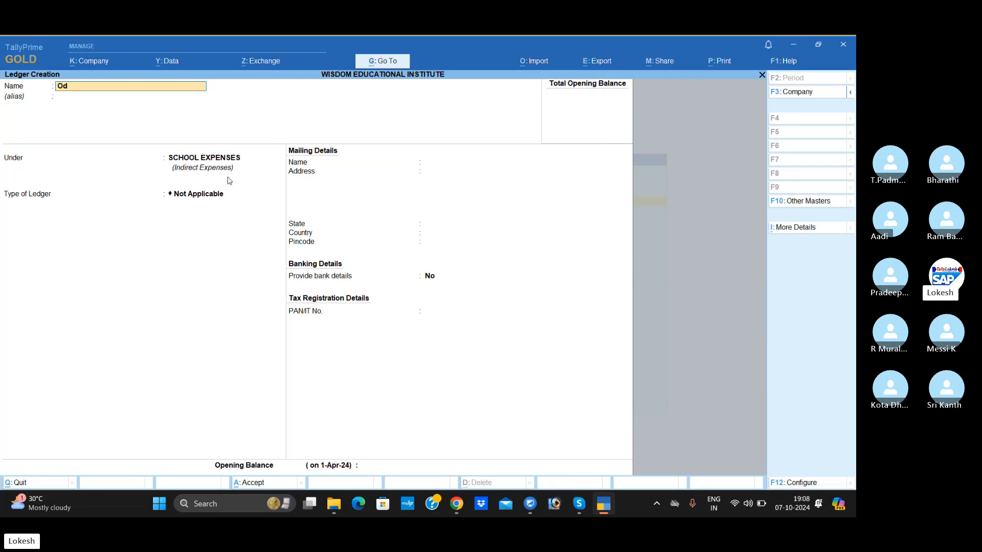
{"action": "type", "text": "nation"}
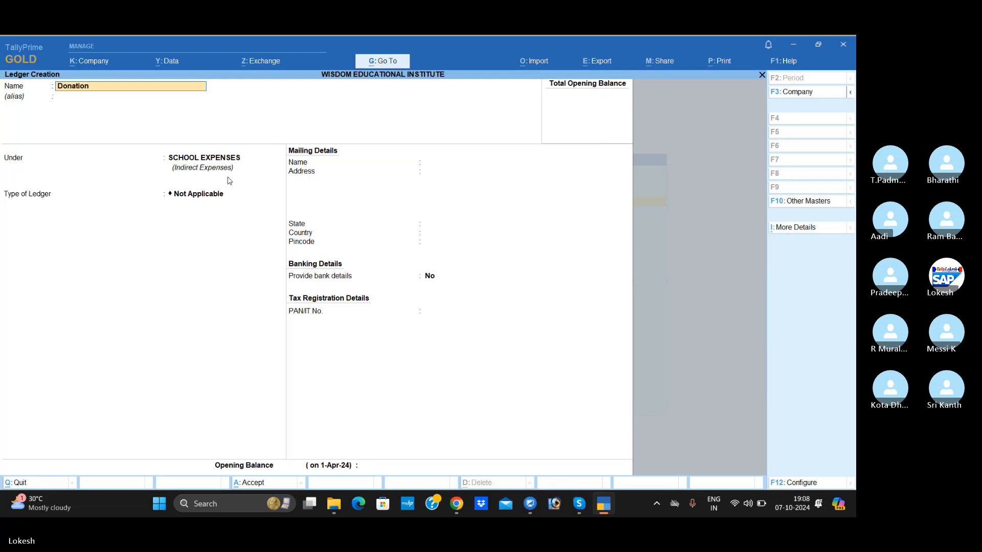
{"action": "type", "text": " fee Si"}
{"action": "key", "text": "Return"}
{"action": "key", "text": "Return"}
{"action": "key", "text": "Down"}
{"action": "key", "text": "Return"}
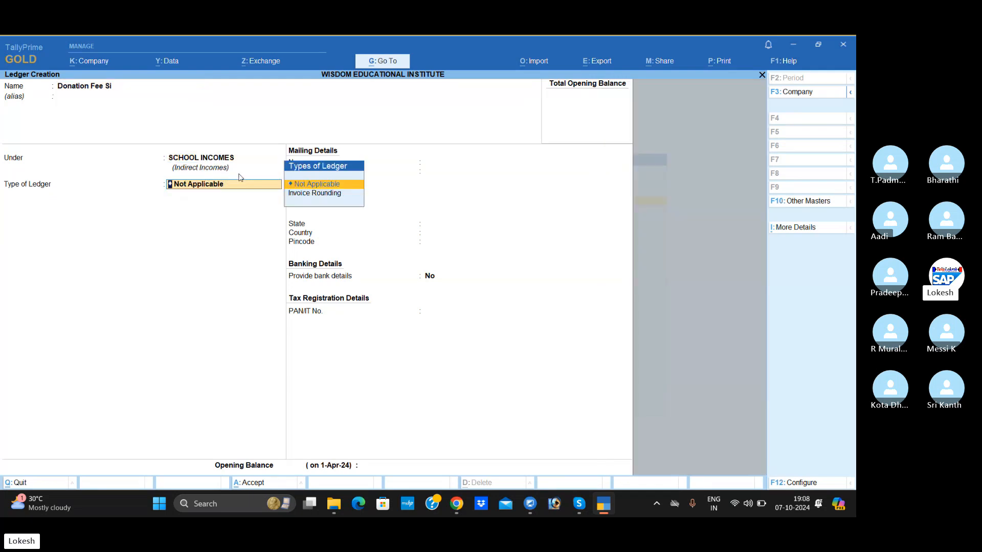
{"action": "key", "text": "Return"}
{"action": "key", "text": "Return"}
{"action": "key", "text": "Return"}
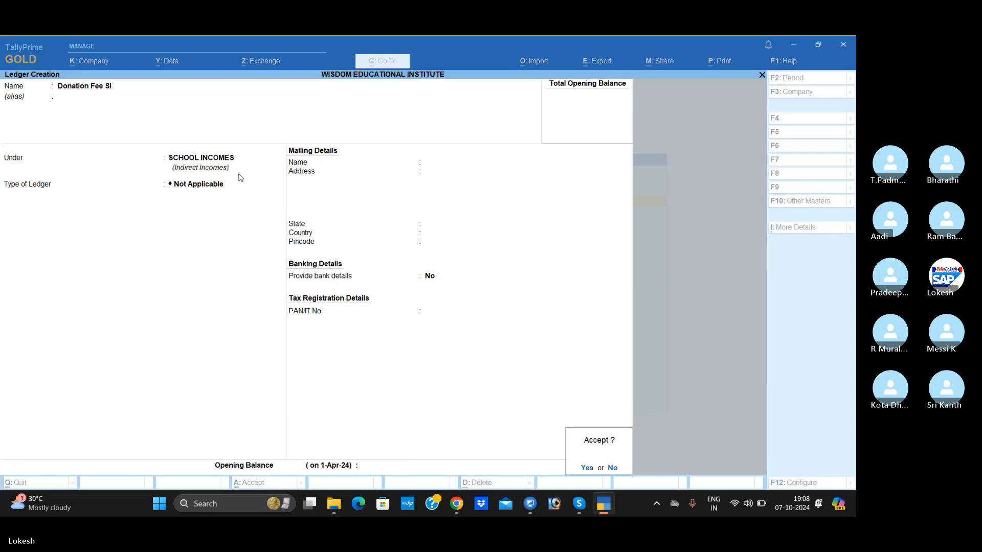
{"action": "key", "text": "Return"}
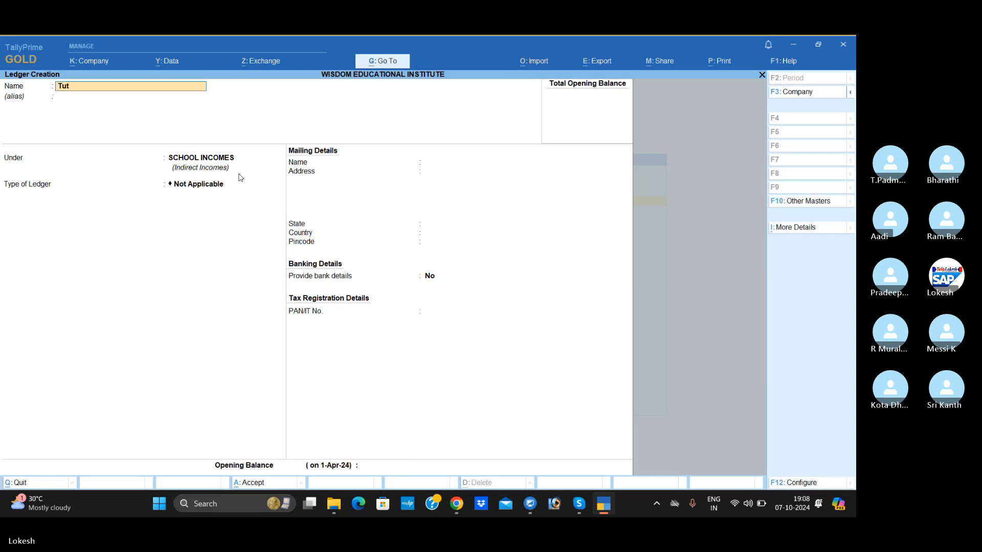
- Create a ledger named Tuitions Fee Si under SCHOOL INCOMES, keeping the default settings
{"action": "type", "text": "Tuitions fee S"}
{"action": "key", "text": "Return"}
{"action": "key", "text": "Return"}
{"action": "key", "text": "Return"}
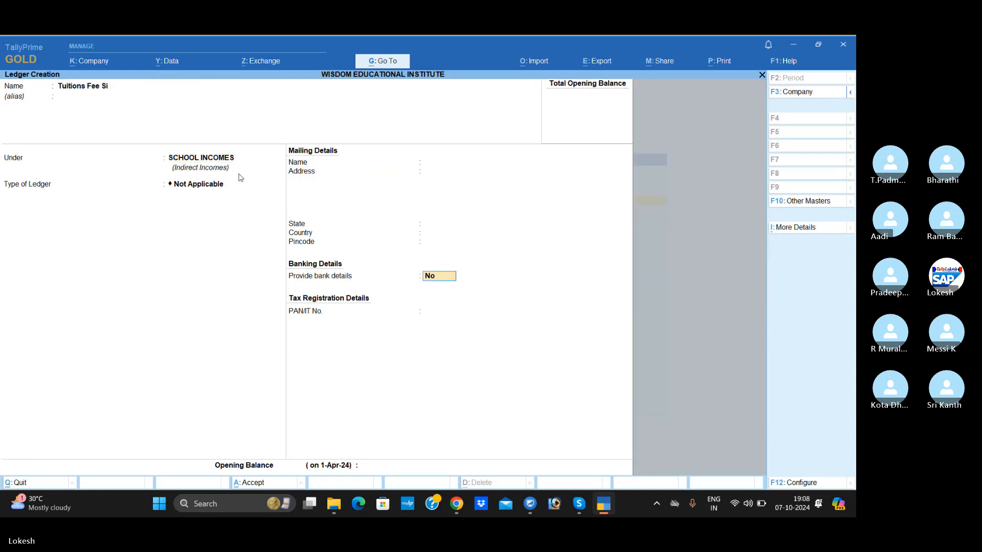
{"action": "key", "text": "Return"}
{"action": "key", "text": "Return"}
{"action": "key", "text": "Return"}
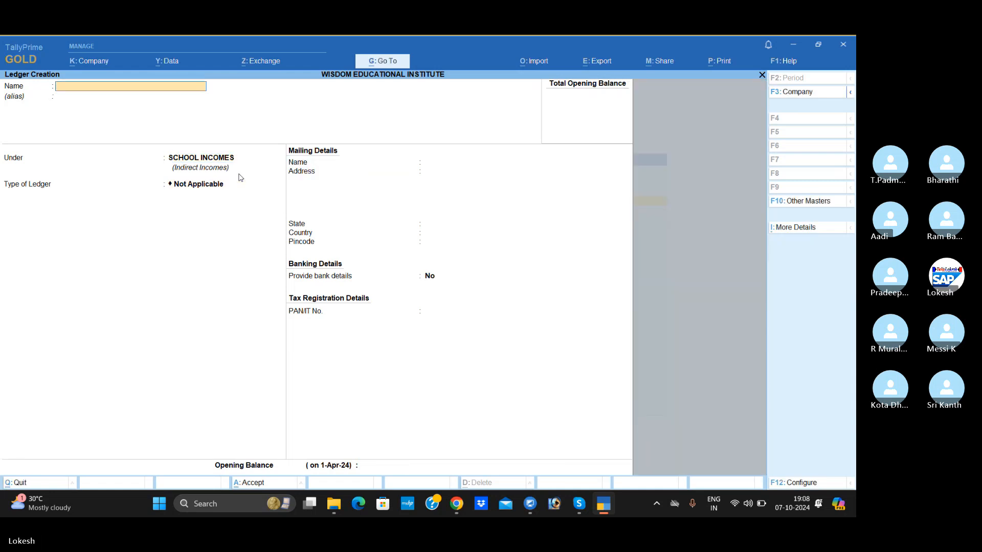
- Create a ledger named Special Fee Si under SCHOOL INCOMES, keeping the default settings
{"action": "type", "text": "Special fee Si"}
{"action": "key", "text": "Return"}
{"action": "key", "text": "Return"}
{"action": "key", "text": "Return"}
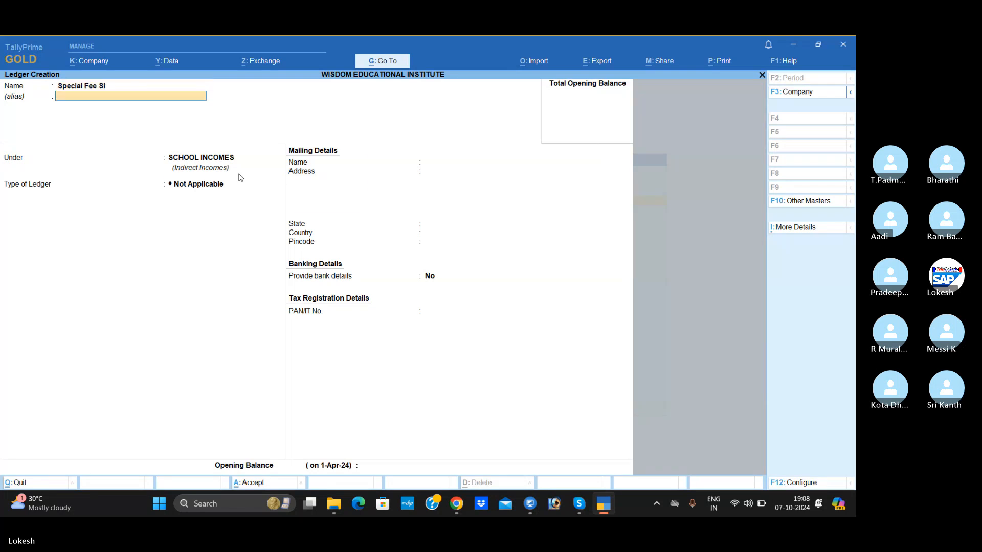
{"action": "key", "text": "Return"}
{"action": "key", "text": "Return"}
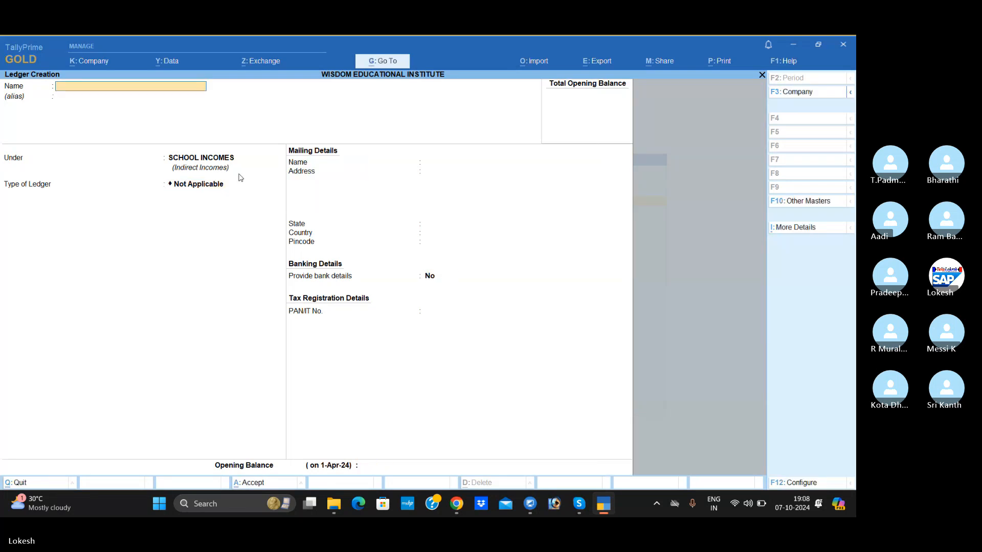
- Create a ledger named Materials Fee Si under SCHOOL INCOMES, keeping the default settings
{"action": "type", "text": "Materials fee Si"}
{"action": "key", "text": "Return"}
{"action": "key", "text": "Return"}
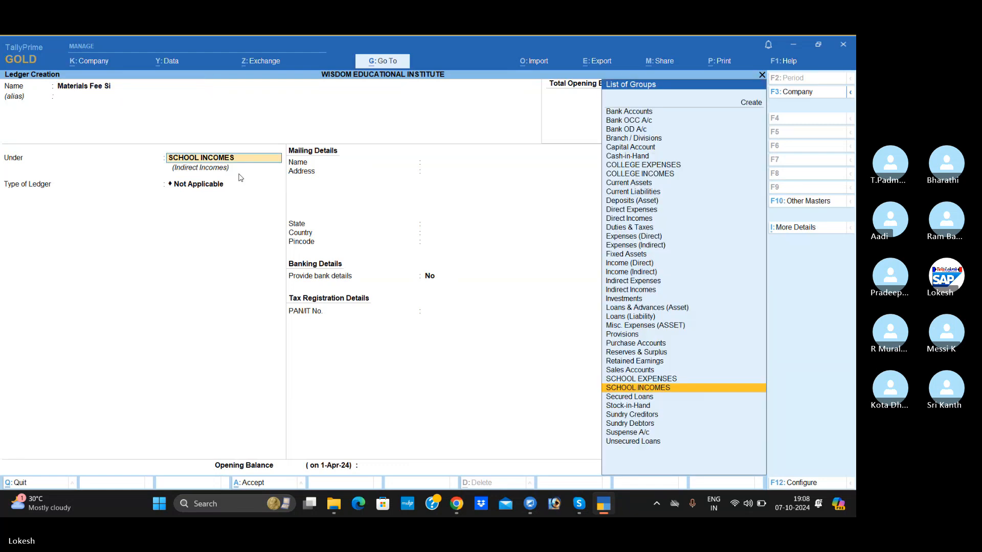
{"action": "key", "text": "Return"}
{"action": "key", "text": "Return"}
{"action": "key", "text": "Return"}
{"action": "key", "text": "Return"}
{"action": "key", "text": "Return"}
- Create a ledger named Penalties Fee Si under SCHOOL INCOMES, keeping the default settings
{"action": "type", "text": "P"}
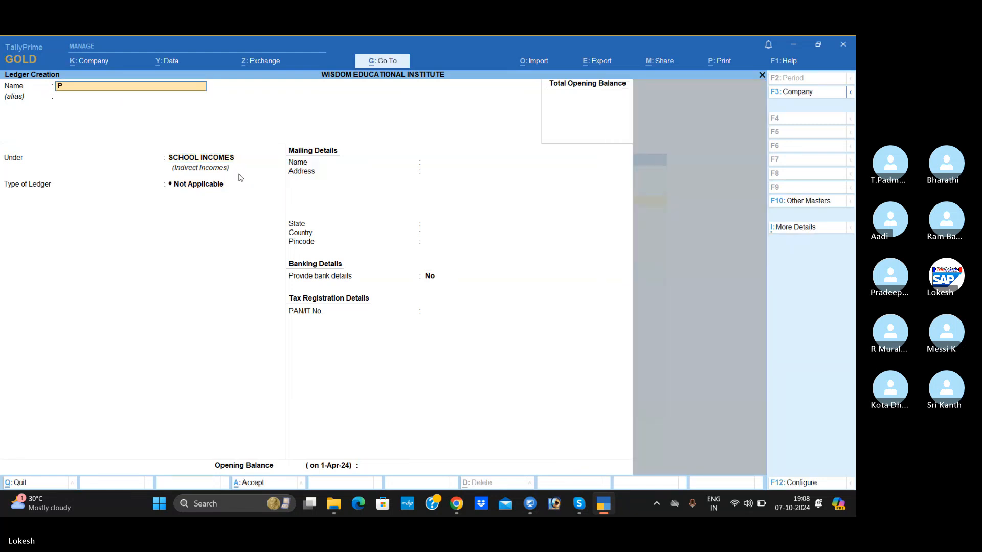
{"action": "type", "text": "enalties Fee Si"}
{"action": "key", "text": "Return"}
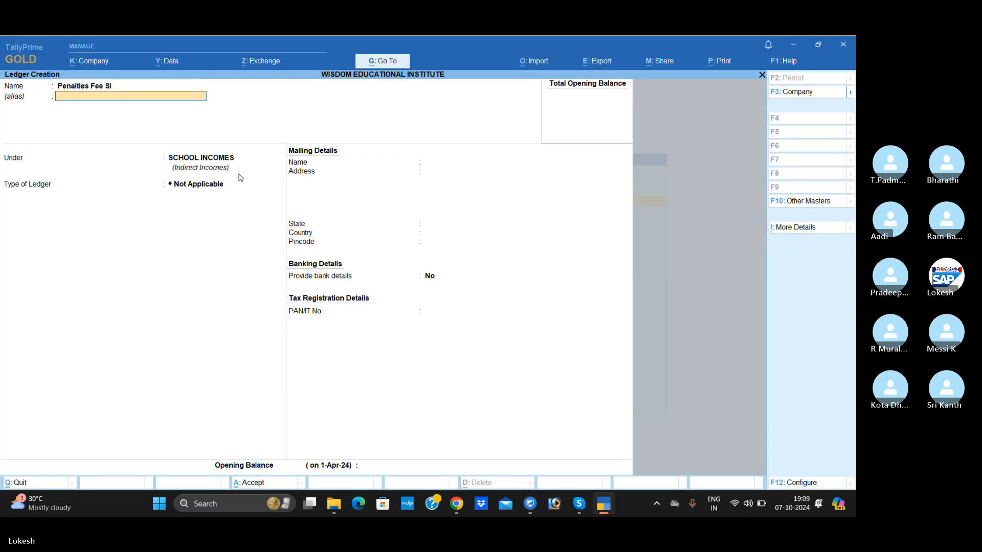
{"action": "key", "text": "Return"}
{"action": "key", "text": "Return"}
{"action": "key", "text": "Return"}
{"action": "key", "text": "Return"}
{"action": "key", "text": "Return"}
{"action": "key", "text": "Return"}
- Create a ledger named Exam Fee Si under SCHOOL INCOMES, keeping the default settings
{"action": "type", "text": "E"}
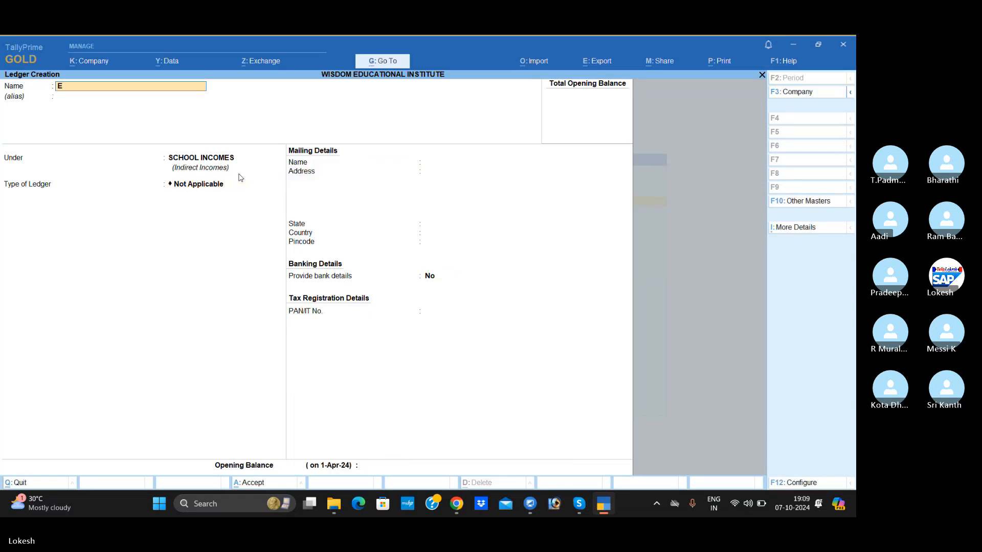
{"action": "type", "text": "xam Fe"}
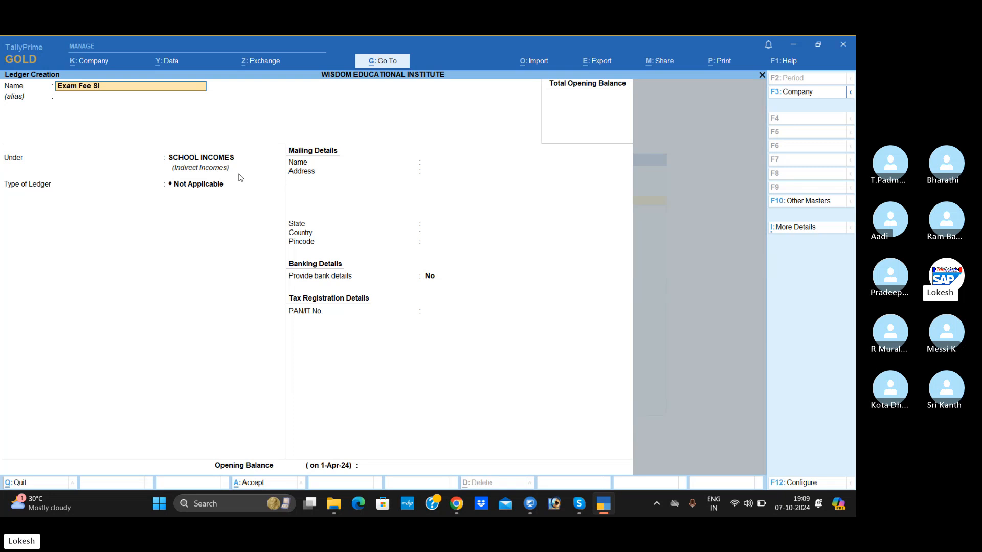
{"action": "type", "text": "e Si"}
{"action": "key", "text": "Return"}
{"action": "key", "text": "Return"}
{"action": "key", "text": "Return"}
{"action": "key", "text": "Return"}
{"action": "key", "text": "Return"}
{"action": "key", "text": "Return"}
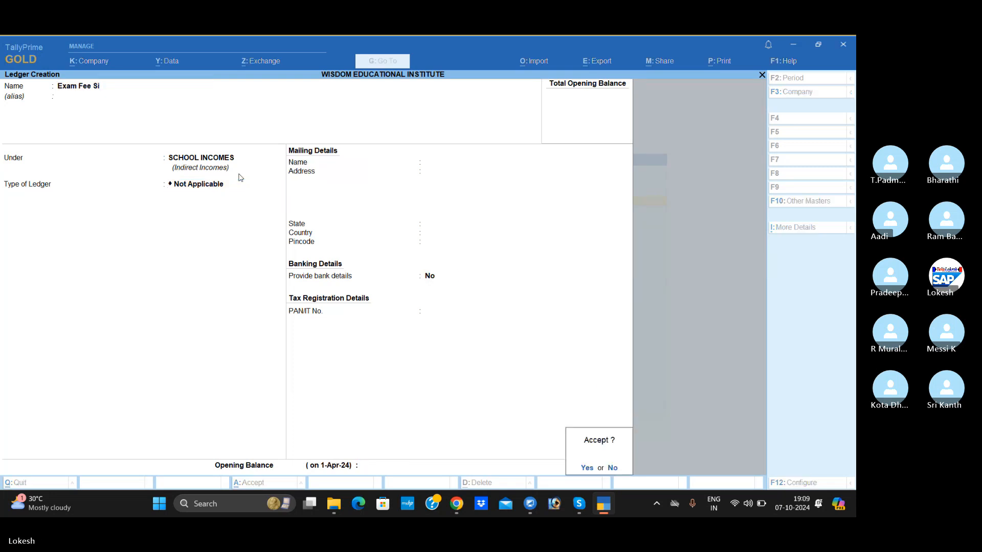
{"action": "key", "text": "Return"}
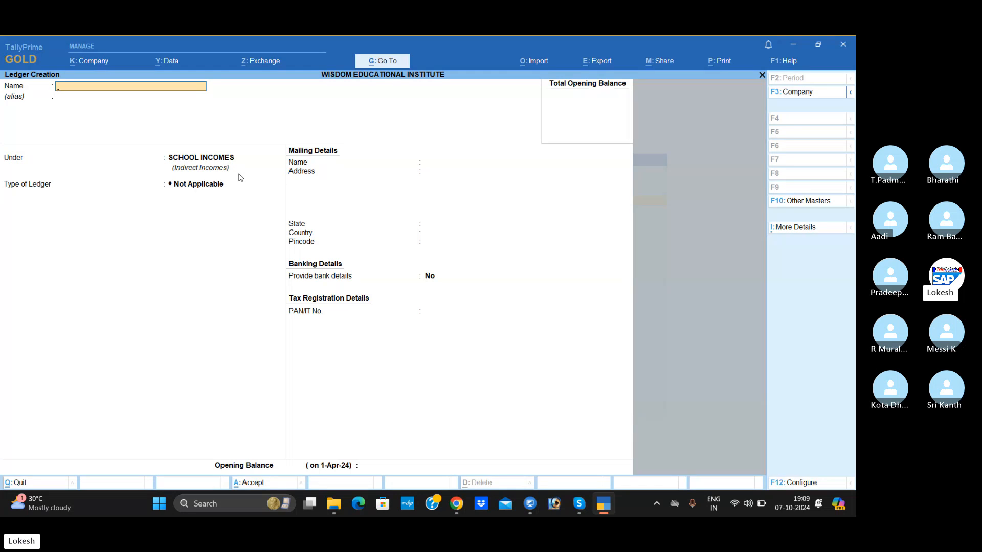
- Leave ledger creation and start a new receipt voucher
{"action": "key", "text": "Escape"}
{"action": "key", "text": "Escape"}
{"action": "key", "text": "Down"}
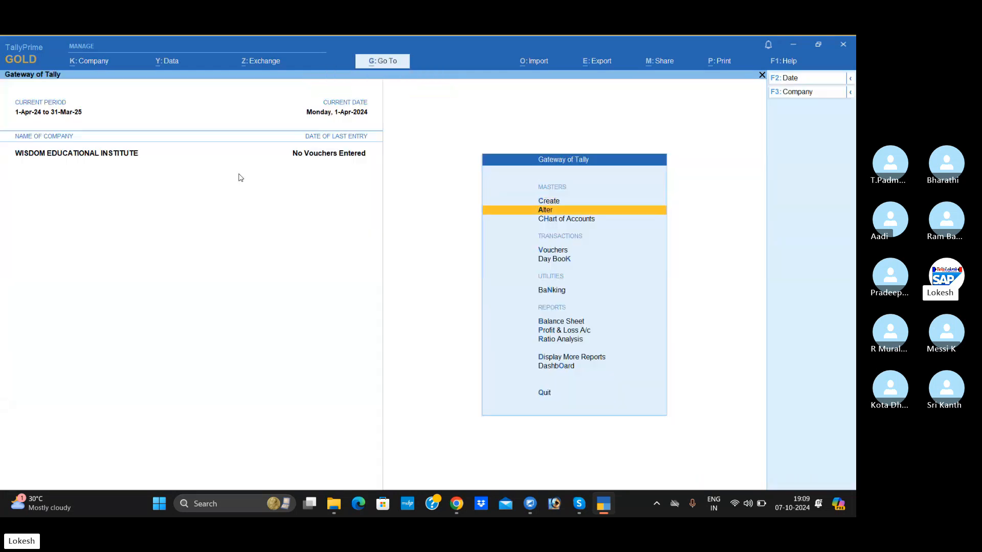
{"action": "key", "text": "Down"}
{"action": "key", "text": "Down"}
{"action": "key", "text": "Return"}
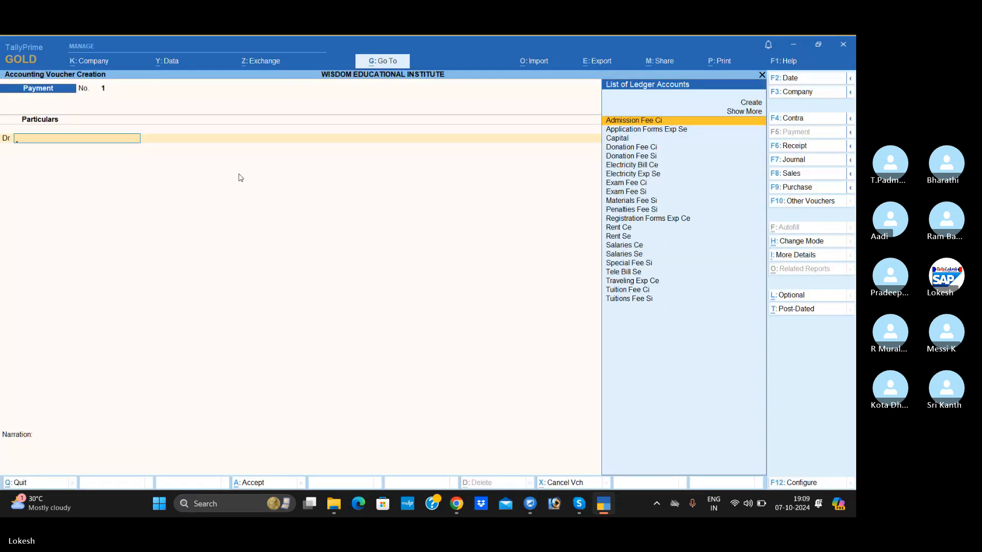
{"action": "left_click", "coordinate": [793, 147]}
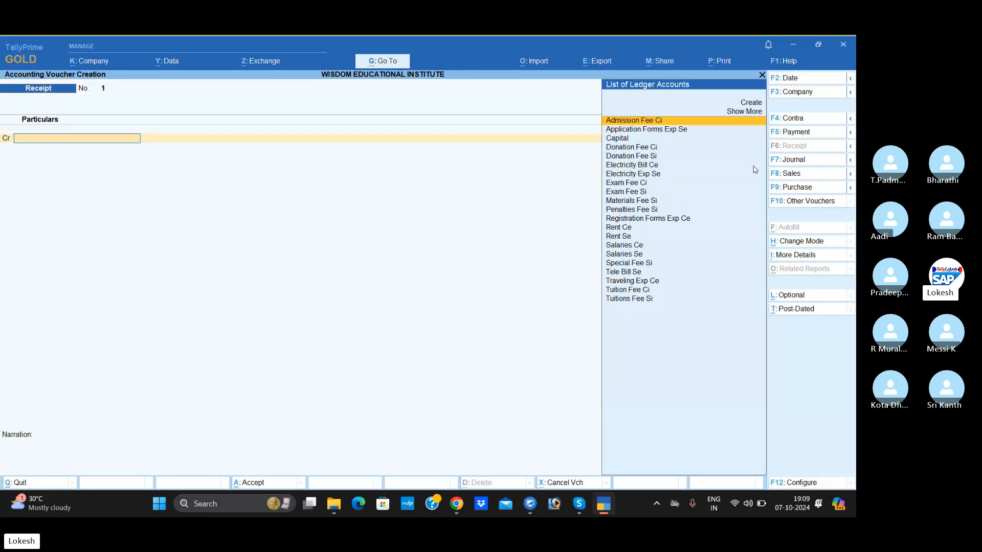
- Credit the Capital ledger with 5,00,000 in the receipt voucher
{"action": "key", "text": "Down"}
{"action": "key", "text": "Down"}
{"action": "key", "text": "Return"}
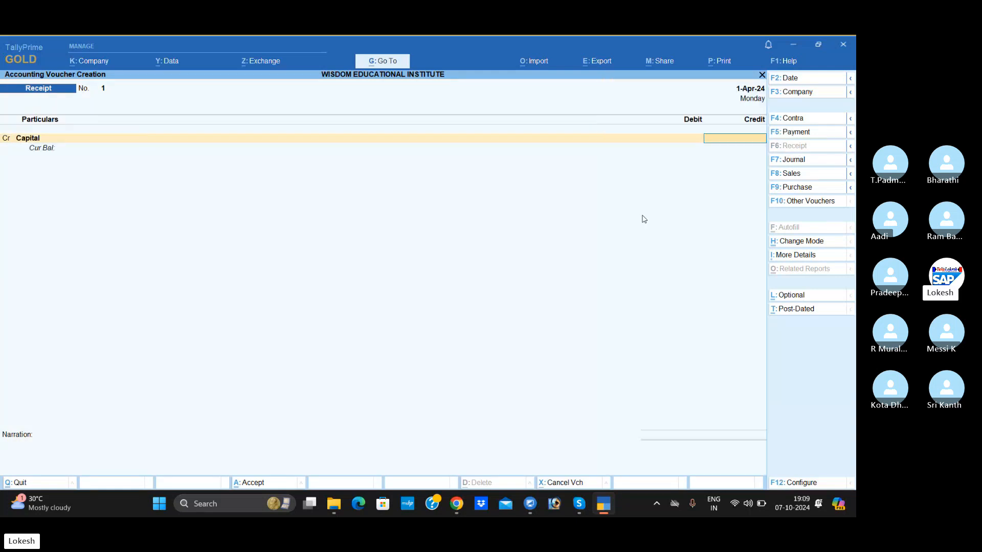
{"action": "type", "text": "500000"}
{"action": "key", "text": "Return"}
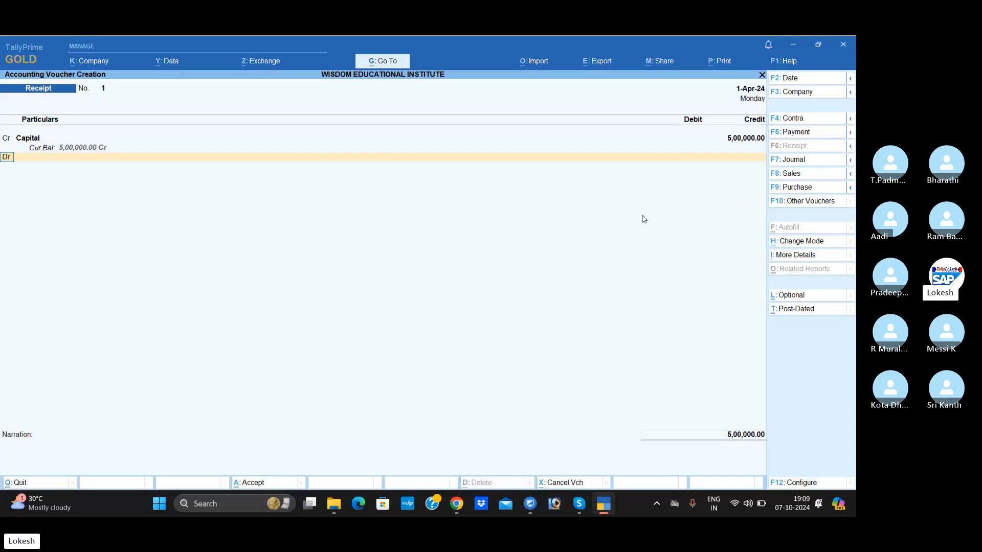
- Debit Cash for the full 5,00,000 in the receipt voucher and save it without a narration
{"action": "type", "text": "cash"}
{"action": "key", "text": "Return"}
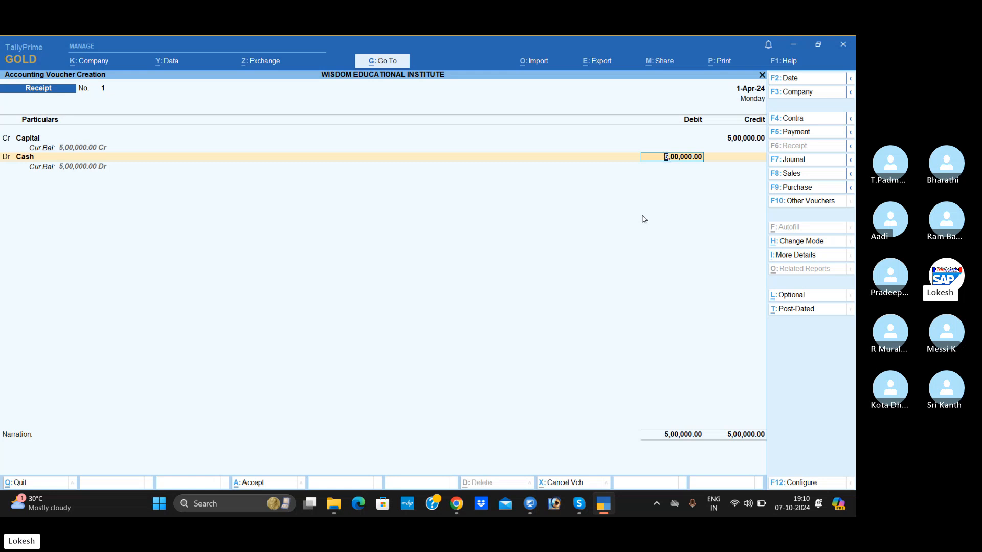
{"action": "key", "text": "Return"}
{"action": "key", "text": "Return"}
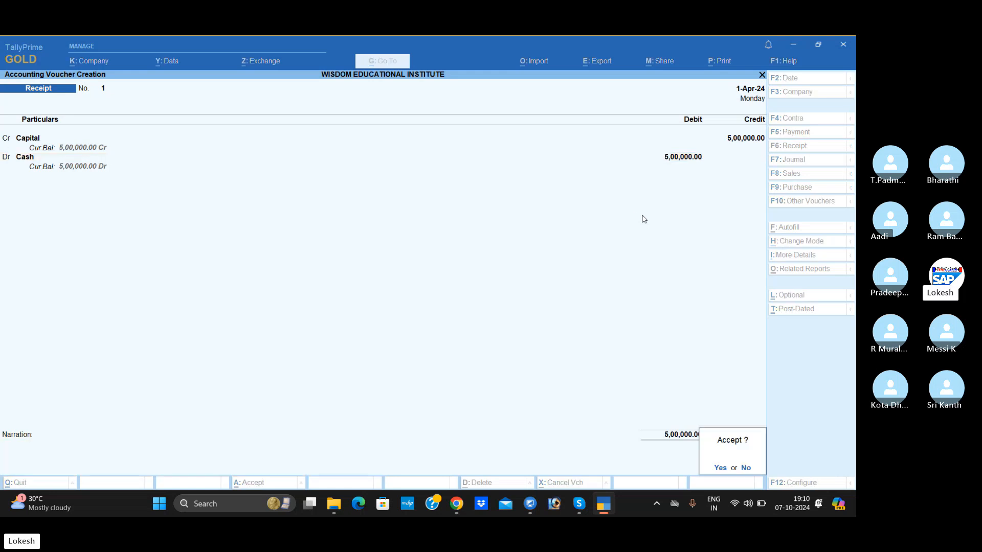
{"action": "key", "text": "Return"}
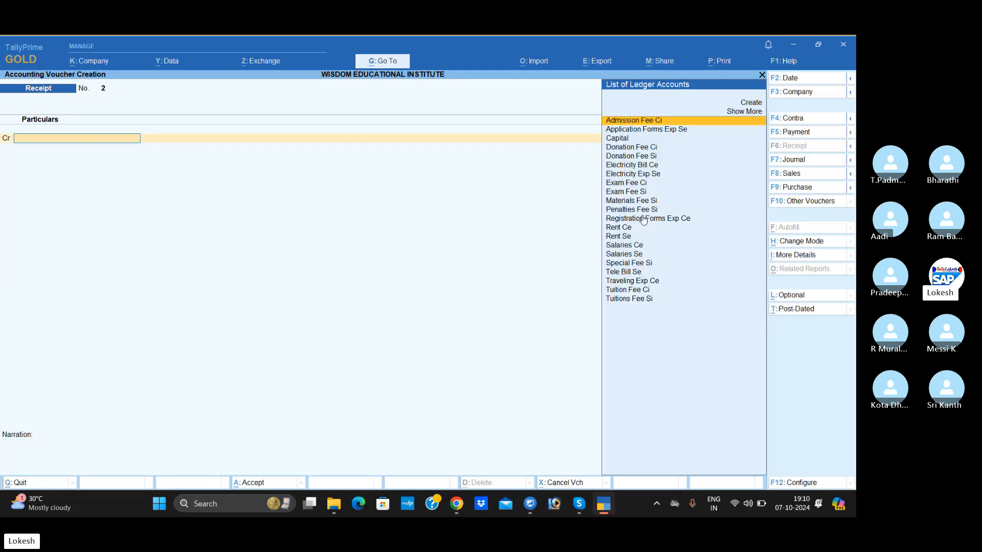
- Start a payment voucher and debit the Salaries Ce ledger with 15,000
{"action": "left_click", "coordinate": [807, 133]}
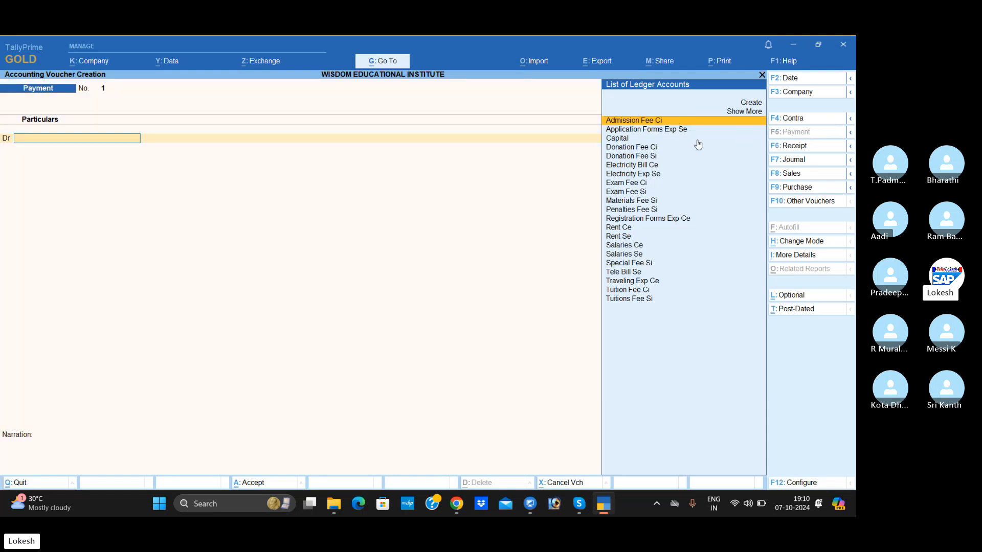
{"action": "type", "text": "Sala"}
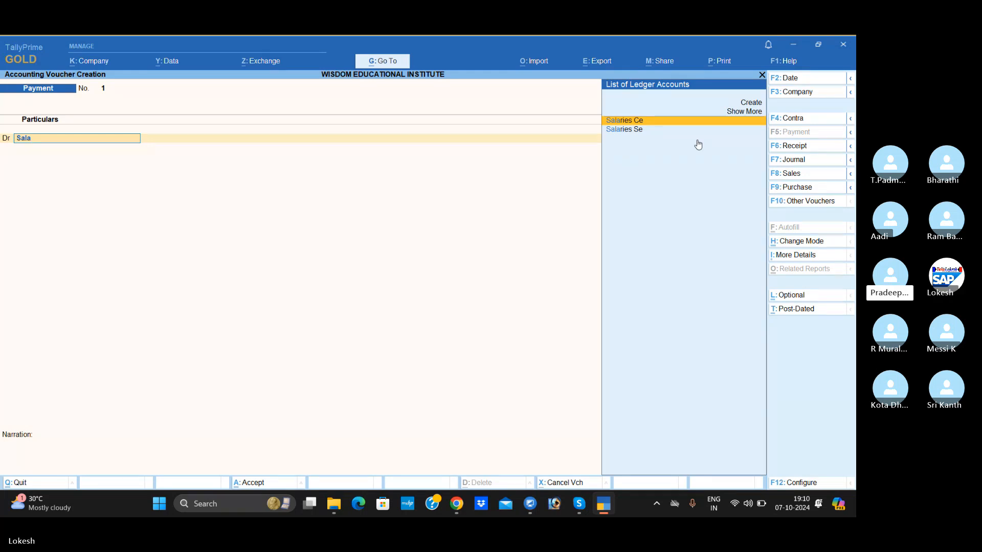
{"action": "key", "text": "Down"}
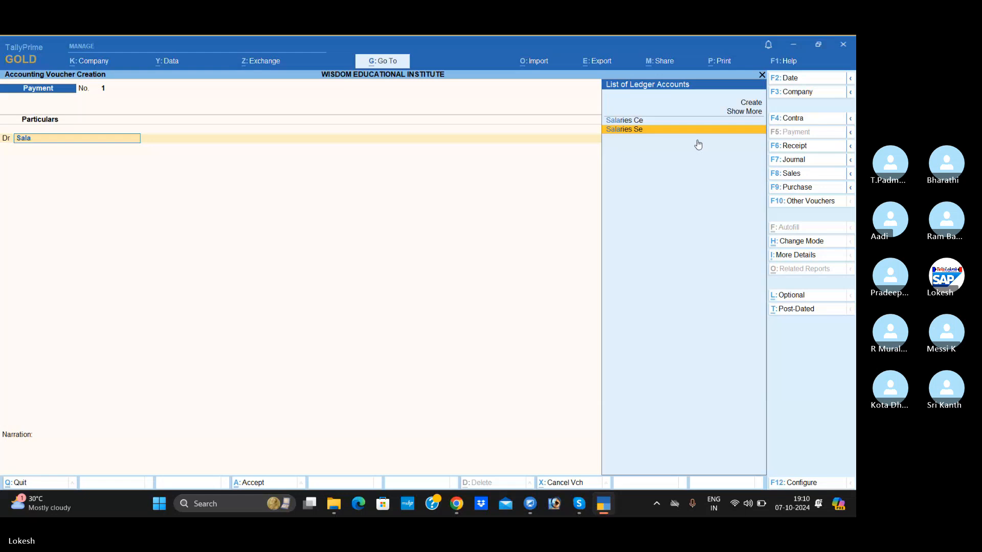
{"action": "key", "text": "Up"}
{"action": "key", "text": "Return"}
{"action": "type", "text": "1"}
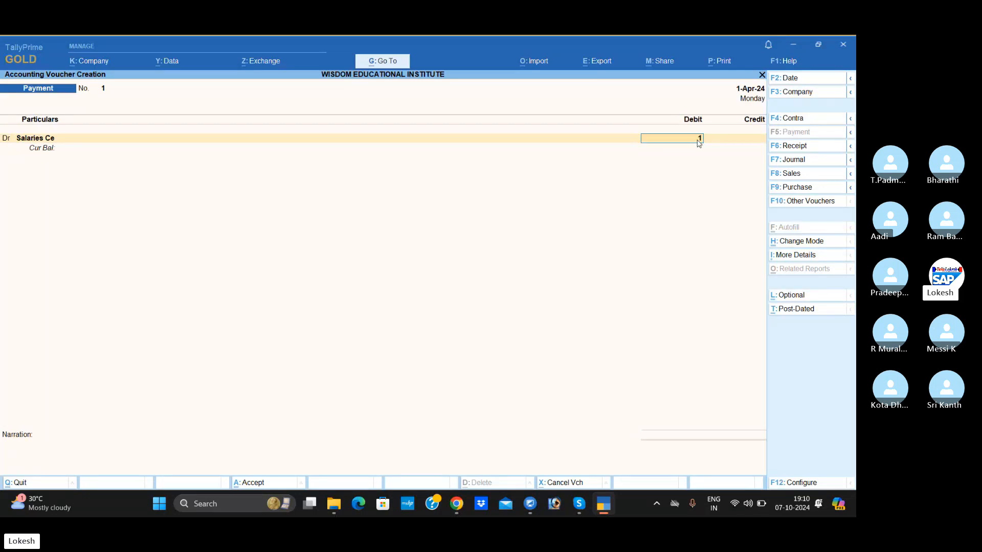
{"action": "type", "text": "5,000"}
{"action": "key", "text": "Return"}
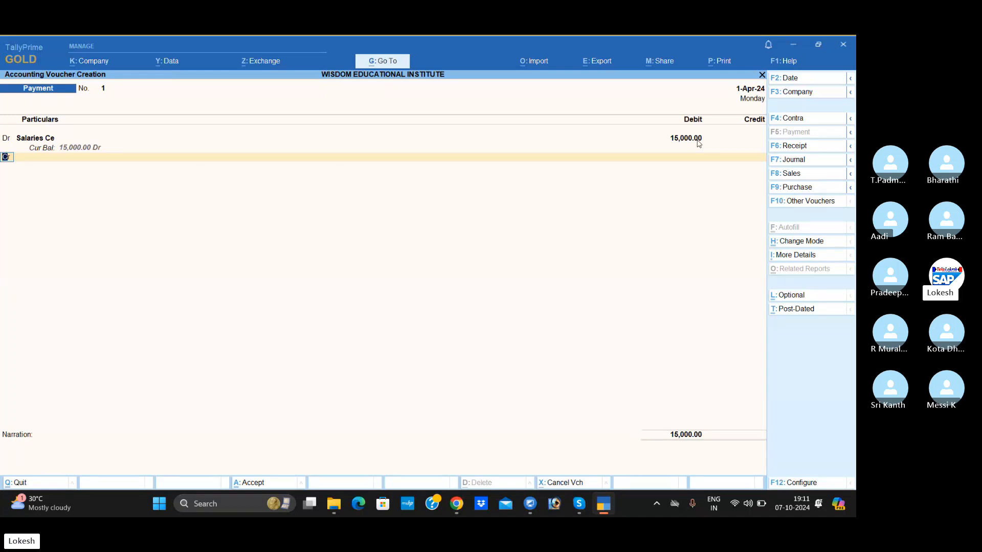
{"action": "key", "text": "alt+Tab"}
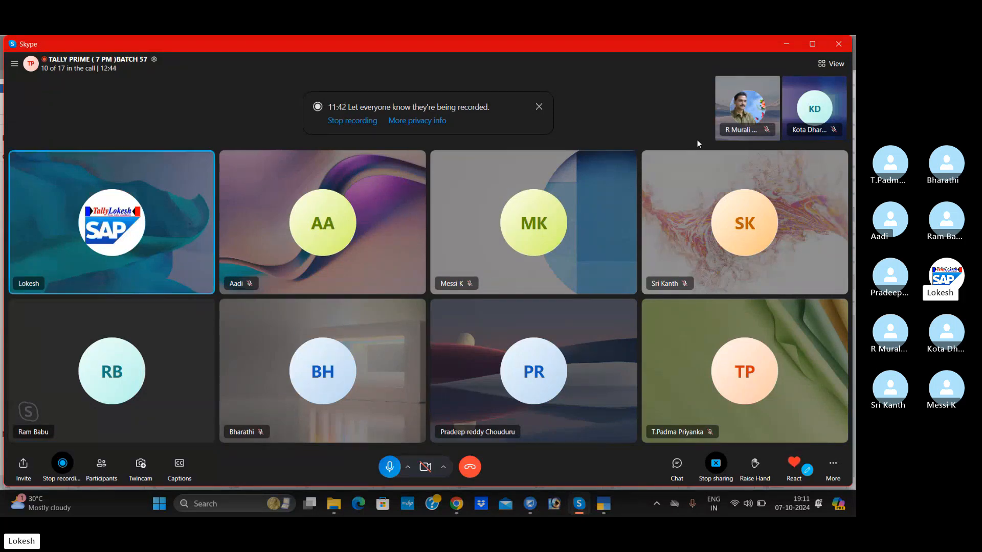
{"action": "key", "text": "alt+Tab"}
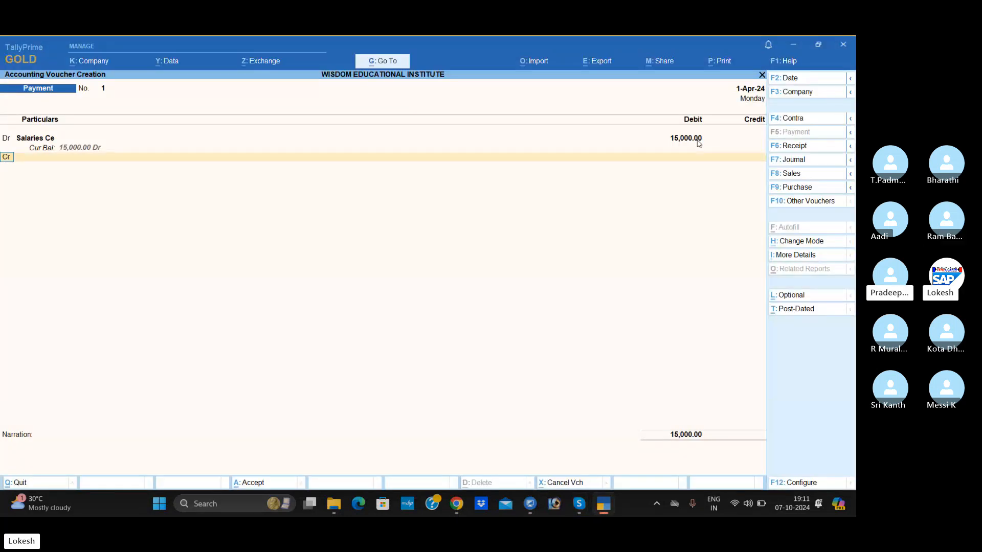
- Add a second debit line to the payment voucher for Rent Ce with an amount of 8,000
{"action": "type", "text": "d"}
{"action": "key", "text": "Return"}
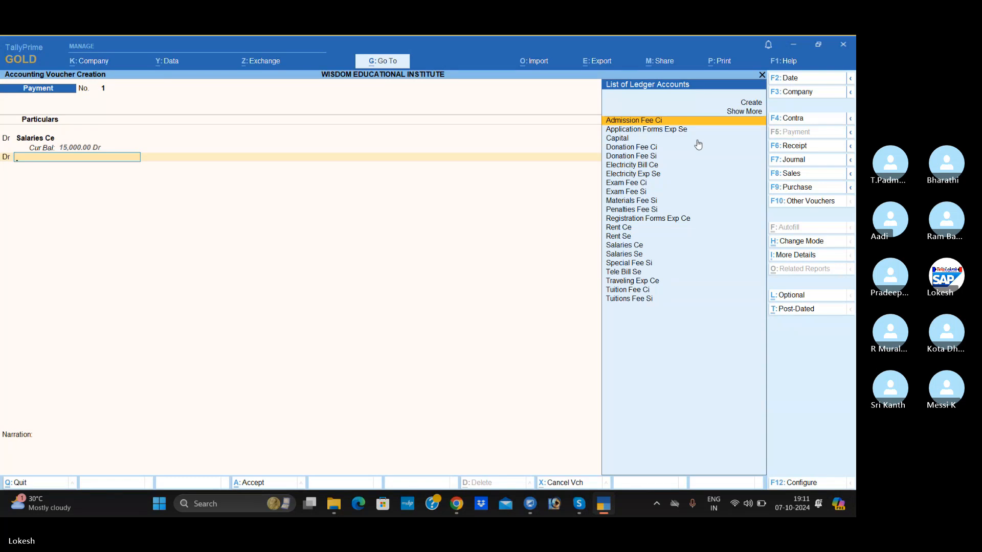
{"action": "type", "text": "Re"}
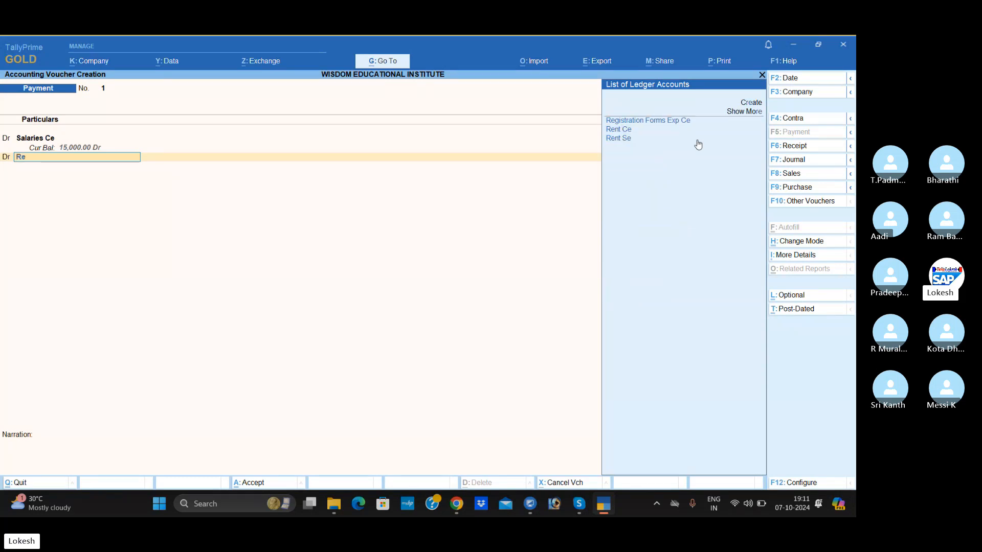
{"action": "key", "text": "Down"}
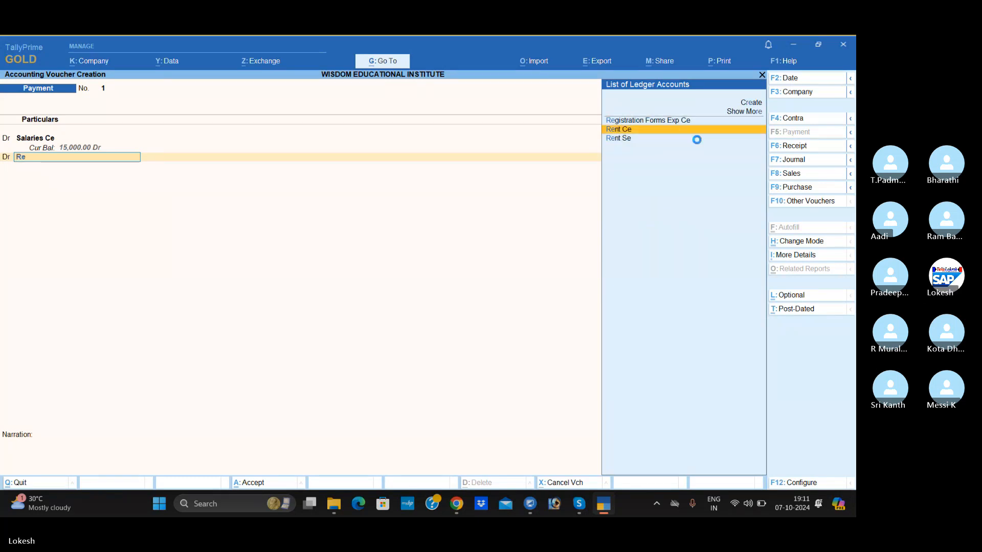
{"action": "key", "text": "Return"}
{"action": "type", "text": "8000"}
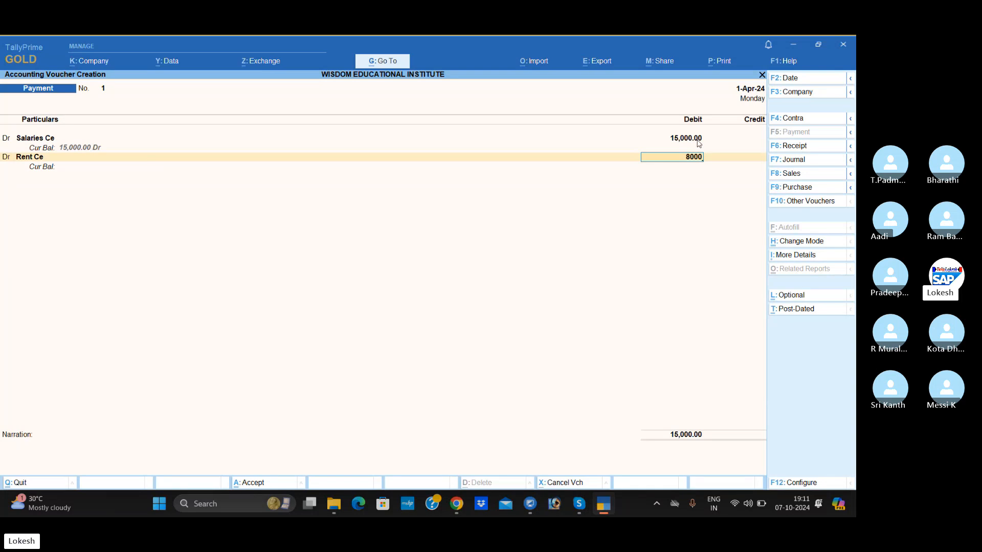
{"action": "key", "text": "Return"}
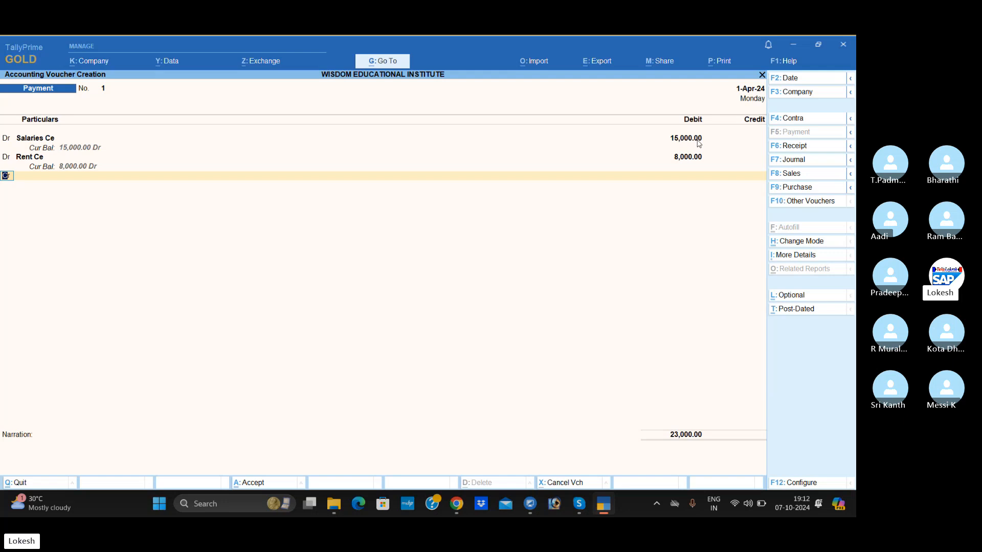
- Start a third debit line in the payment voucher below Rent Ce
{"action": "key", "text": "d"}
{"action": "key", "text": "Return"}
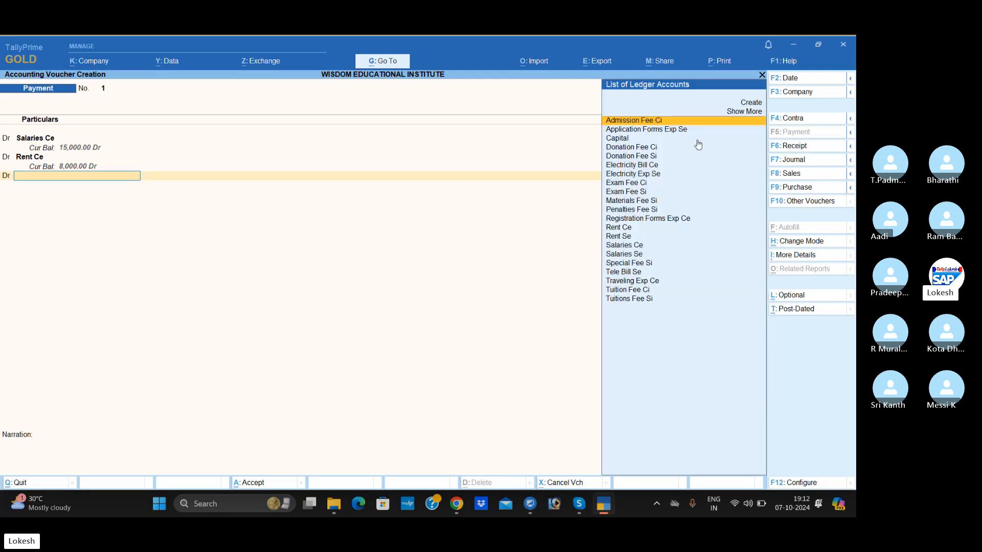
{"action": "type", "text": "Te"}
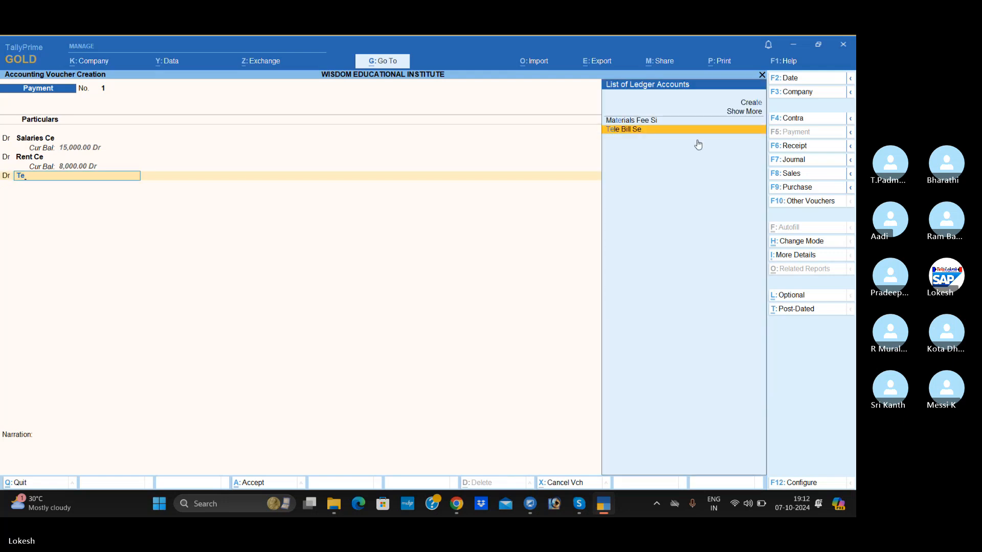
{"action": "key", "text": "Return"}
{"action": "key", "text": "BackSpace"}
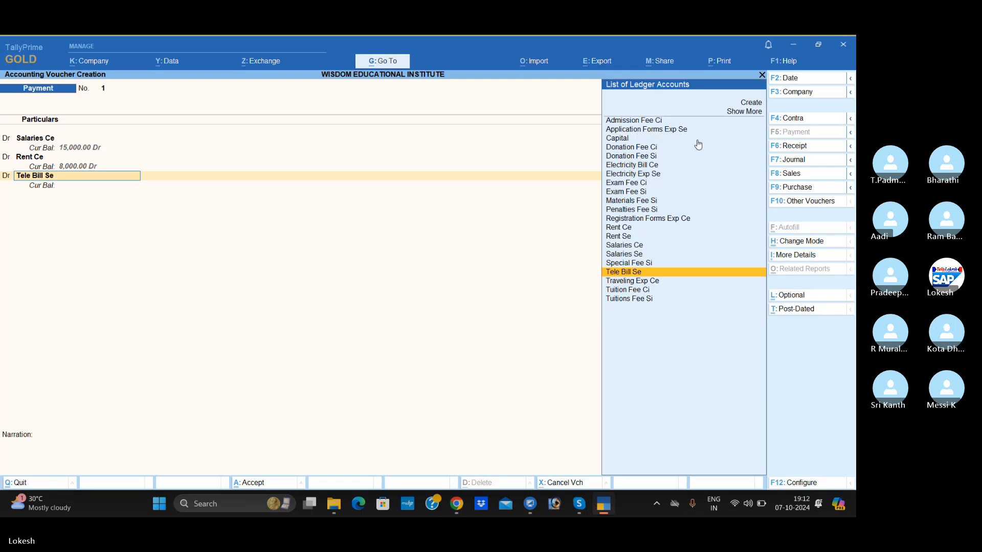
{"action": "key", "text": "Down"}
{"action": "key", "text": "Return"}
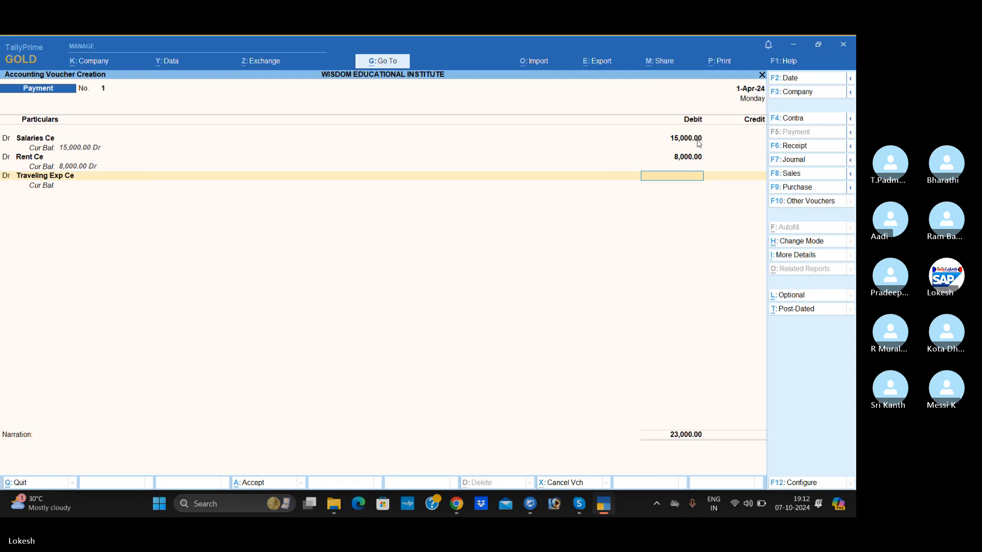
{"action": "key", "text": "BackSpace"}
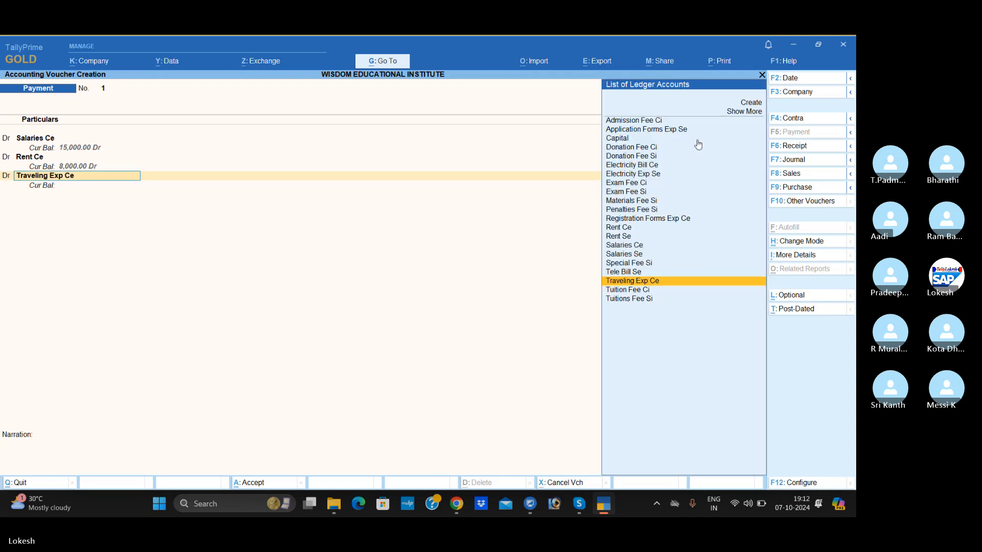
{"action": "type", "text": "Tel"}
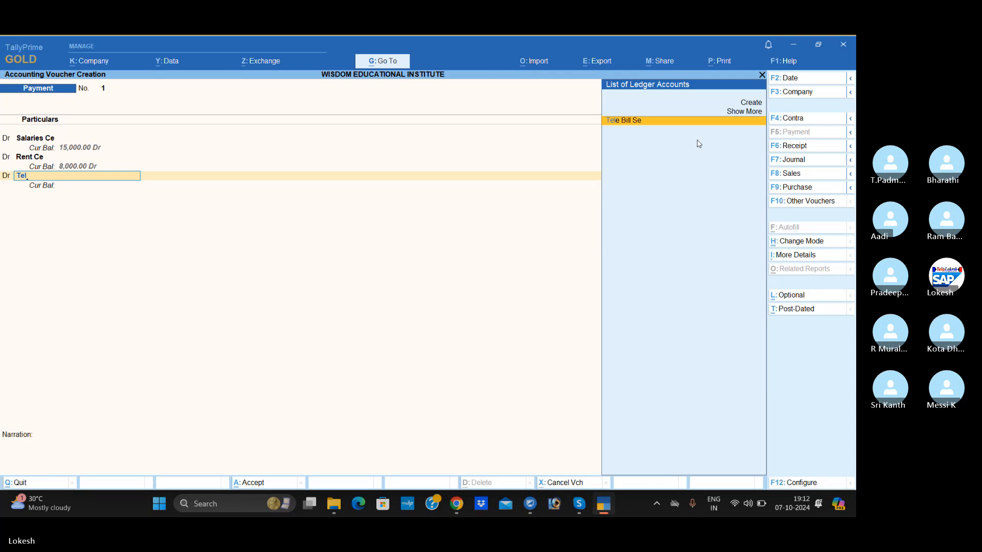
{"action": "key", "text": "BackSpace"}
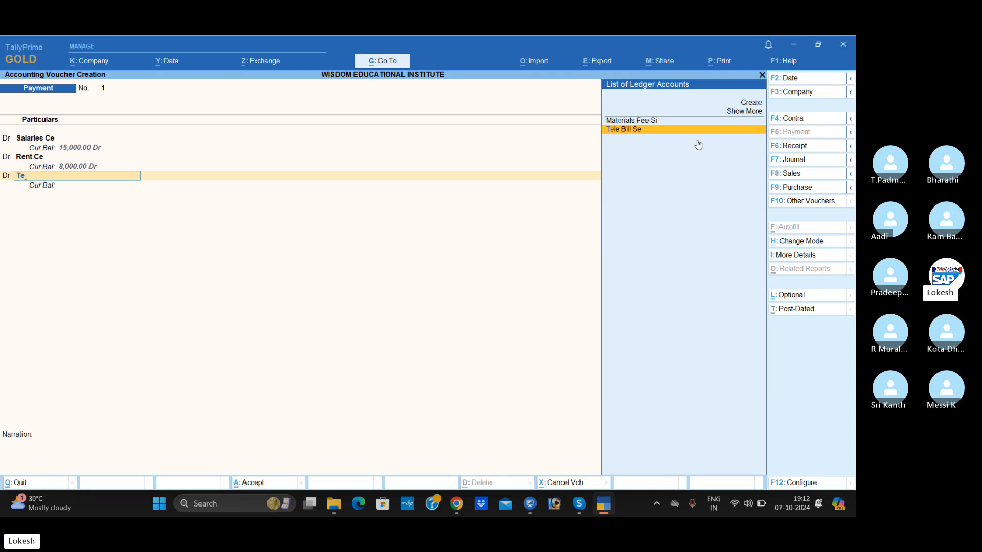
- Create a Tele Bill Ce ledger under COLLEGE EXPENSES and debit it with 5,000 in the payment voucher
{"action": "key", "text": "alt+c"}
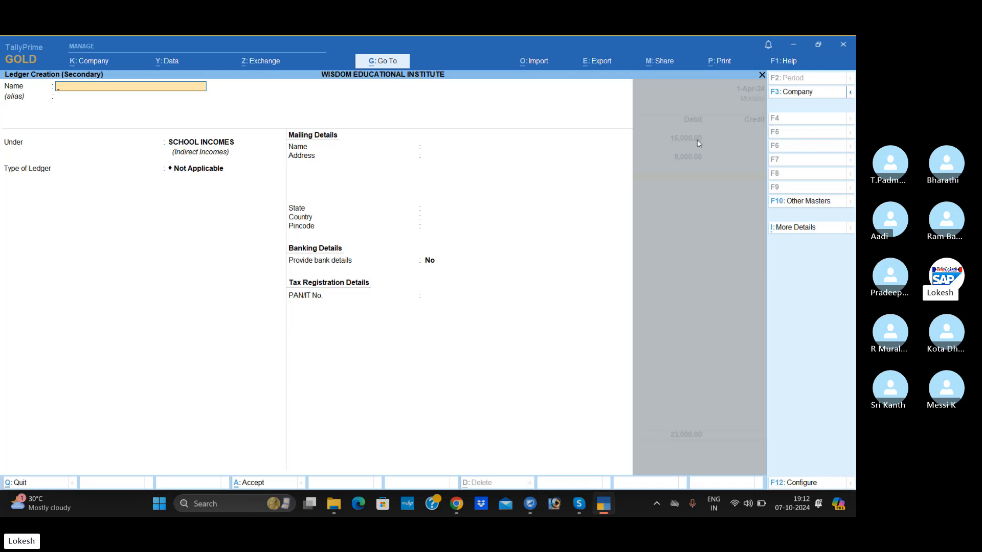
{"action": "type", "text": "Tele bill ce"}
{"action": "key", "text": "Return"}
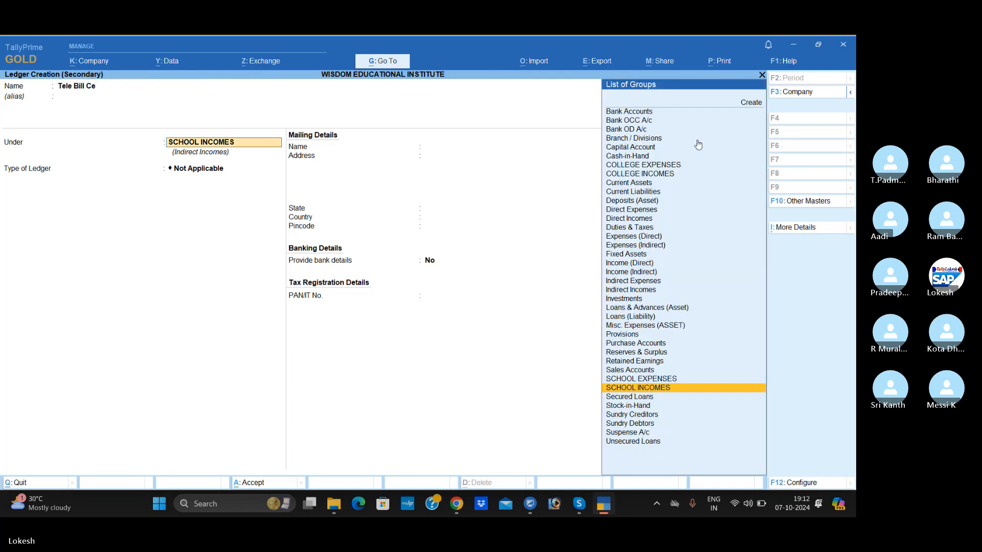
{"action": "type", "text": "oll"}
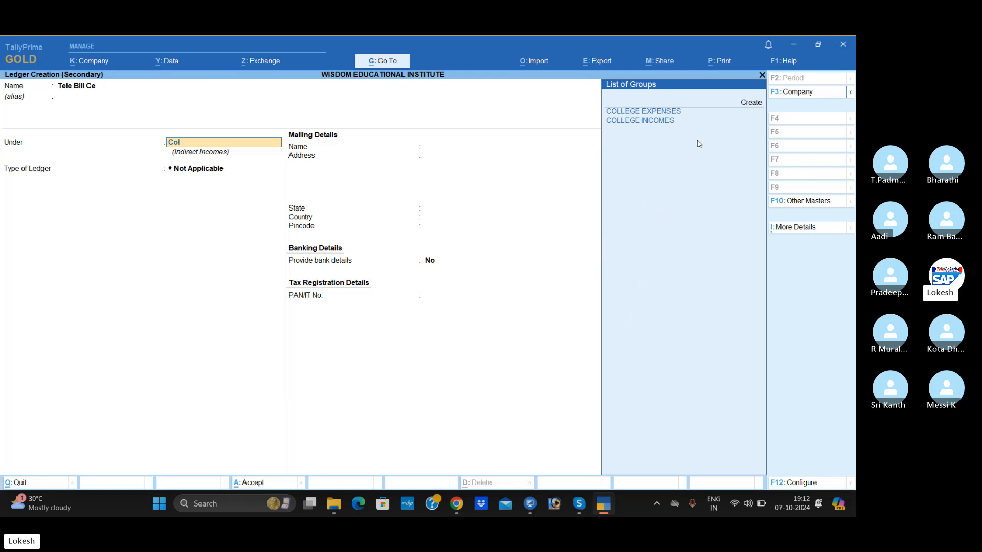
{"action": "key", "text": "Return"}
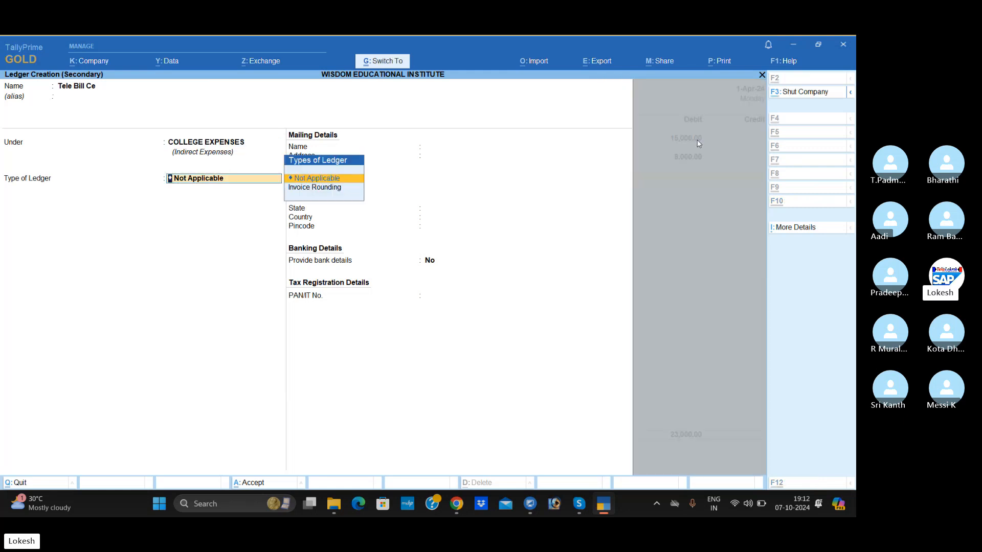
{"action": "key", "text": "ctrl+a"}
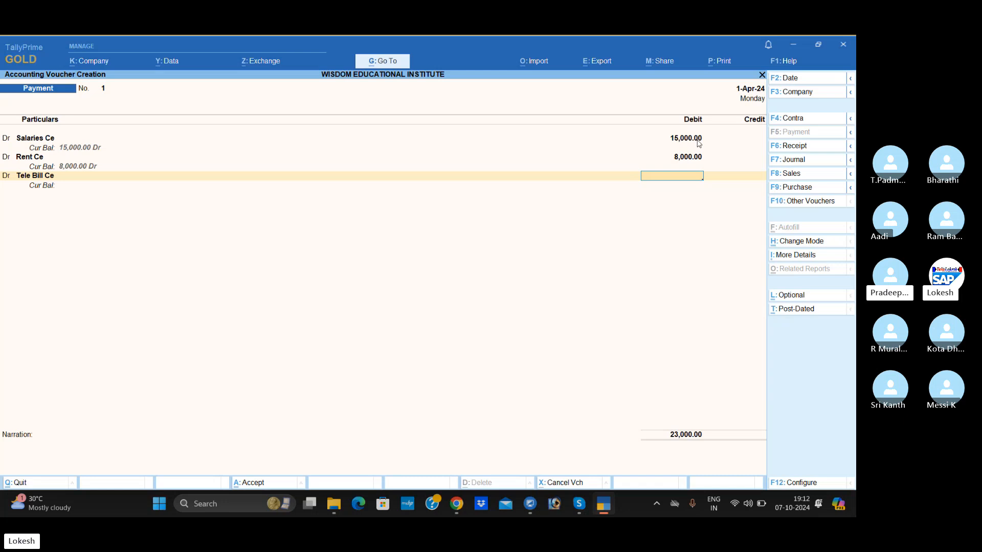
{"action": "type", "text": "5000"}
{"action": "key", "text": "Return"}
- Add a debit line to the payment voucher for Electricity Bill Ce with an amount of 4,000
{"action": "type", "text": "d"}
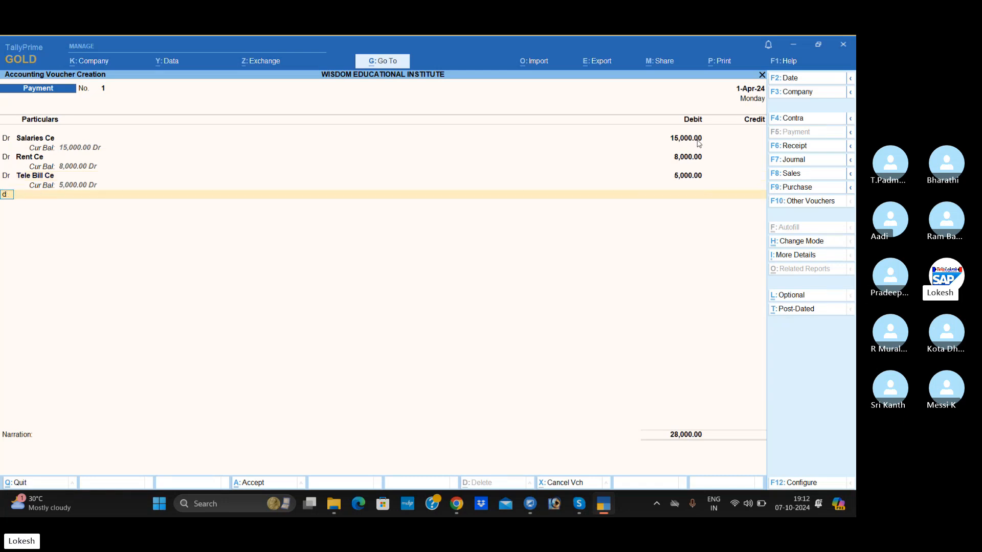
{"action": "key", "text": "Return"}
{"action": "type", "text": "El"}
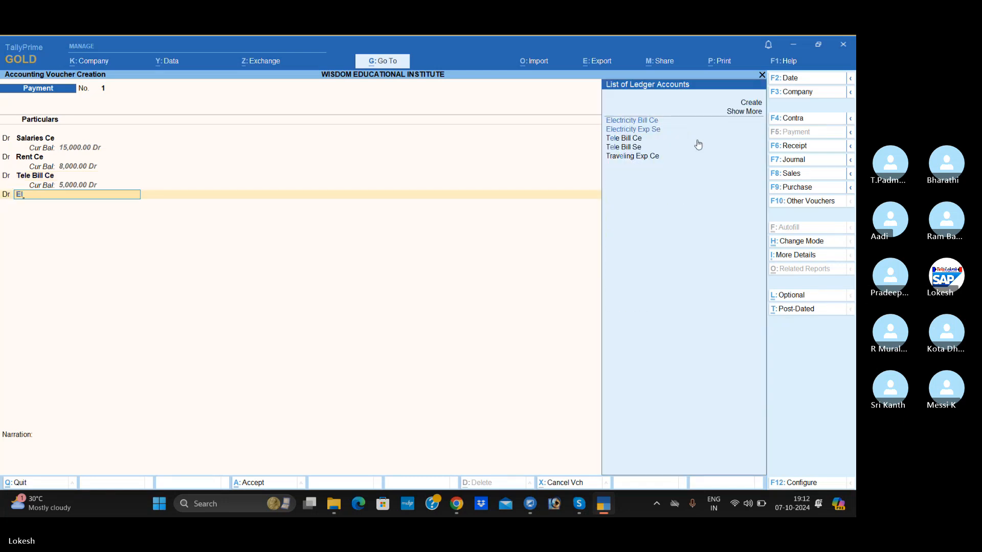
{"action": "key", "text": "Return"}
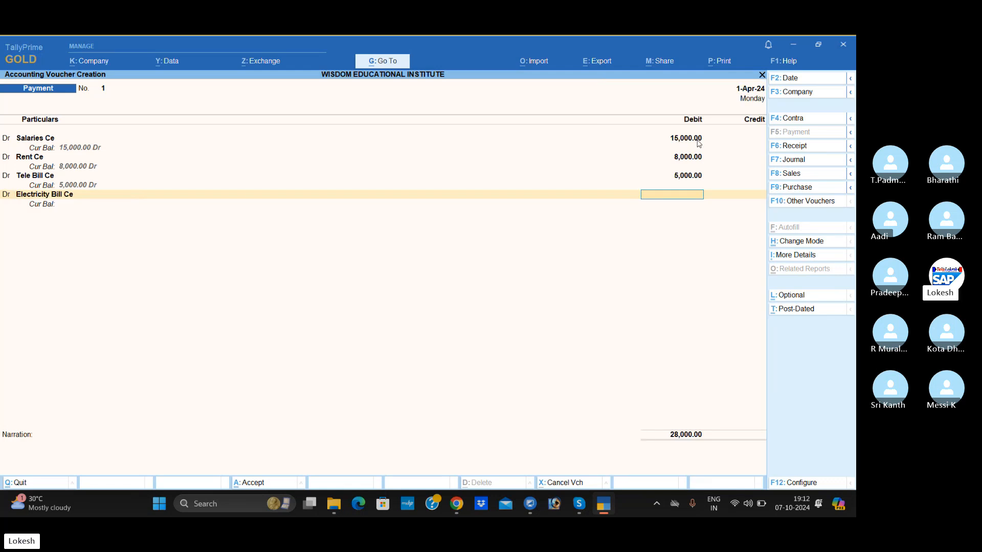
{"action": "type", "text": "4000"}
{"action": "key", "text": "Return"}
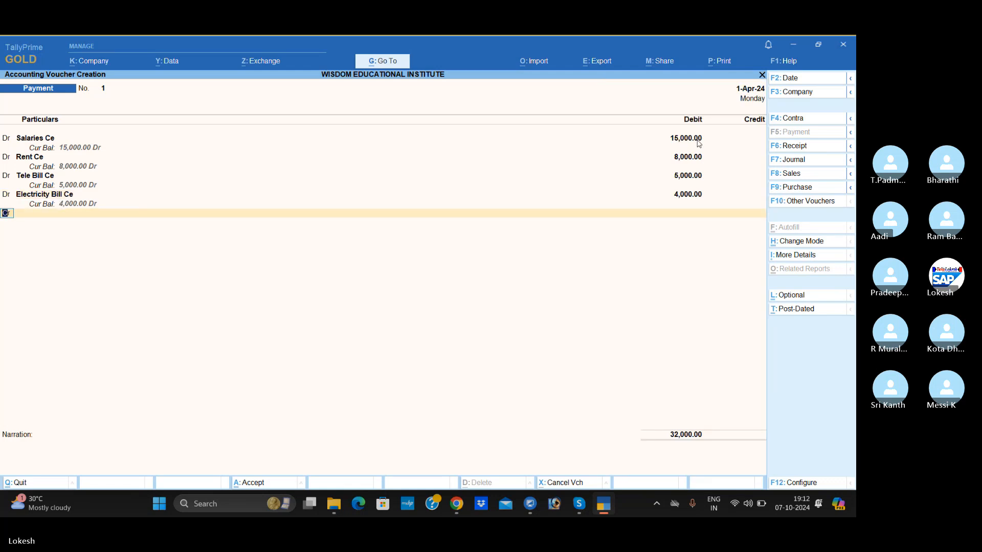
- Add a debit line to the payment voucher for Registration Forms Exp Ce with an amount of 2,000
{"action": "key", "text": "Return"}
{"action": "type", "text": "Re"}
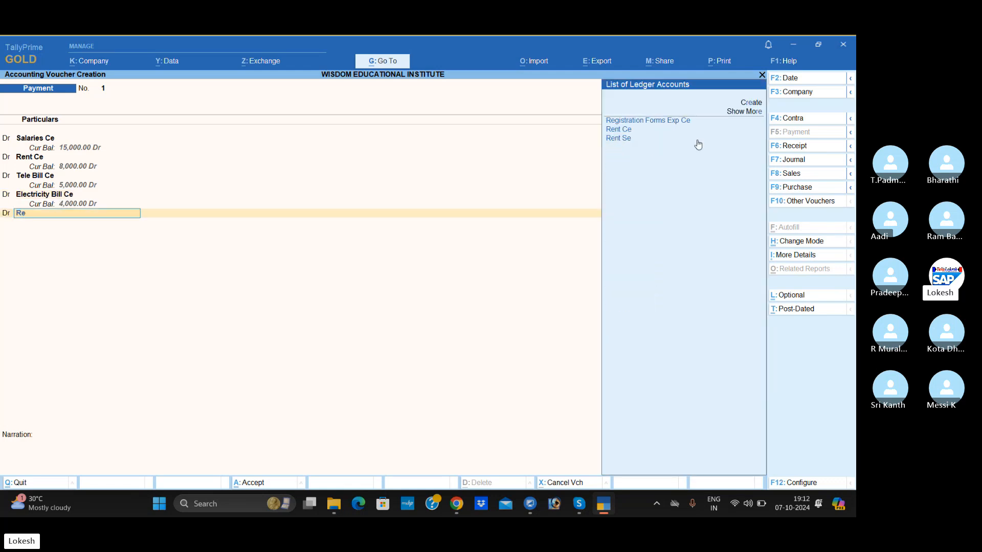
{"action": "key", "text": "Return"}
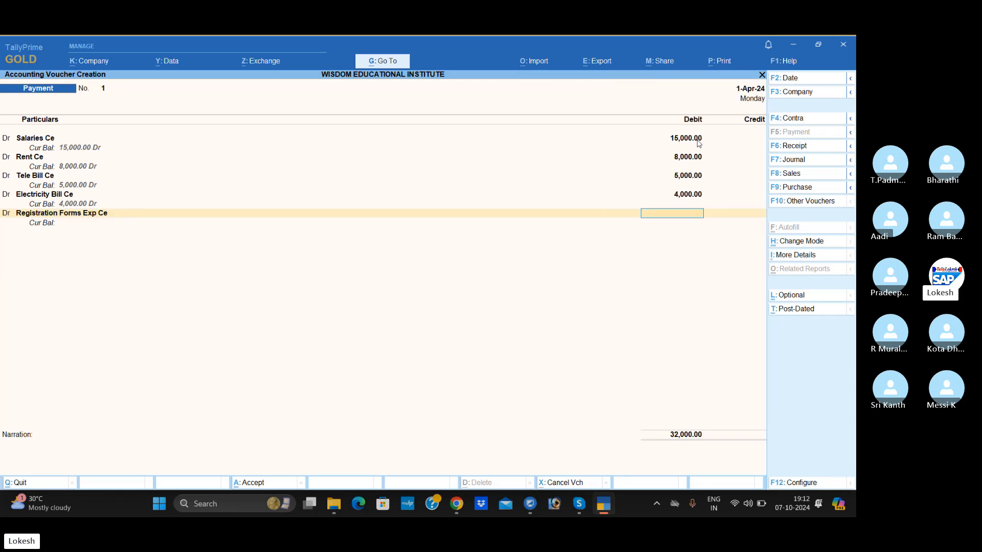
{"action": "type", "text": "2000"}
{"action": "key", "text": "Return"}
- Add a debit line to the payment voucher for Traveling Exp Ce with an amount of 3,000
{"action": "type", "text": "d"}
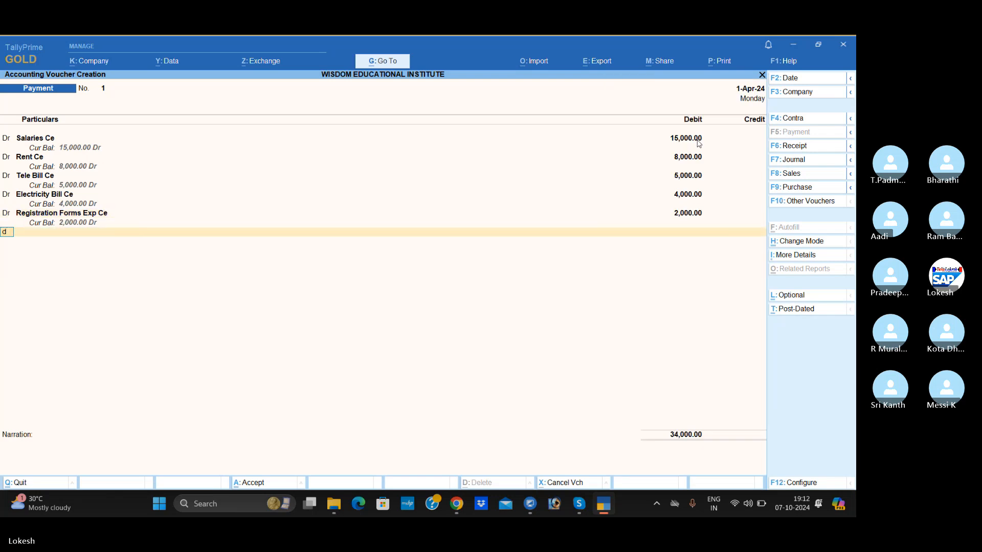
{"action": "key", "text": "Return"}
{"action": "type", "text": "Tr"}
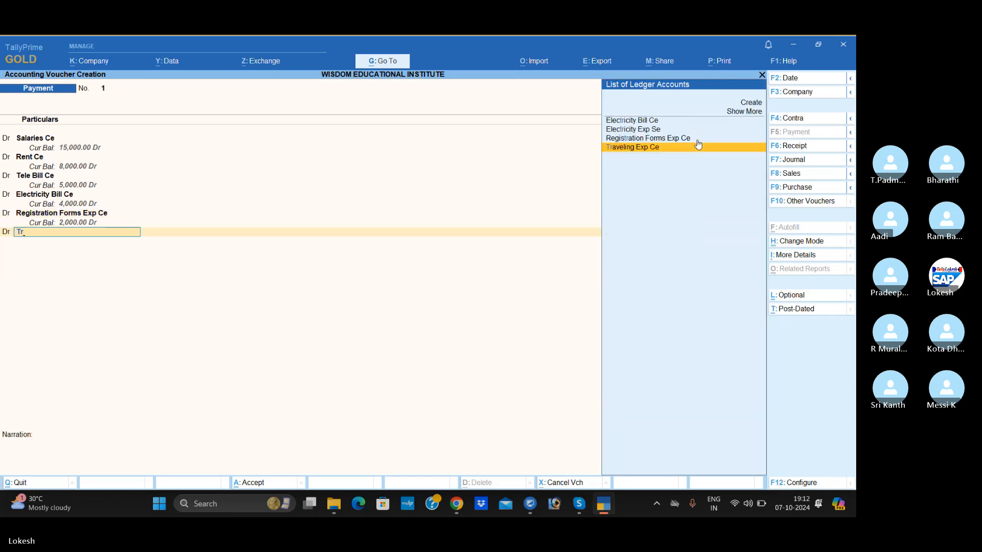
{"action": "key", "text": "Return"}
{"action": "type", "text": "300"}
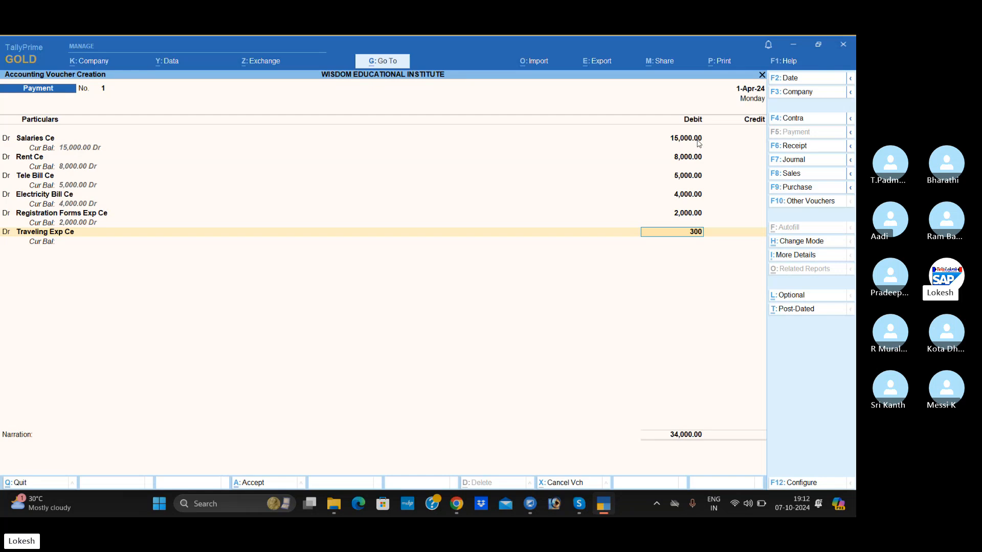
{"action": "key", "text": "Return"}
- Credit Cash for the full 37,000 in the payment voucher and save it without a narration
{"action": "key", "text": "Return"}
{"action": "key", "text": "Down"}
{"action": "key", "text": "Down"}
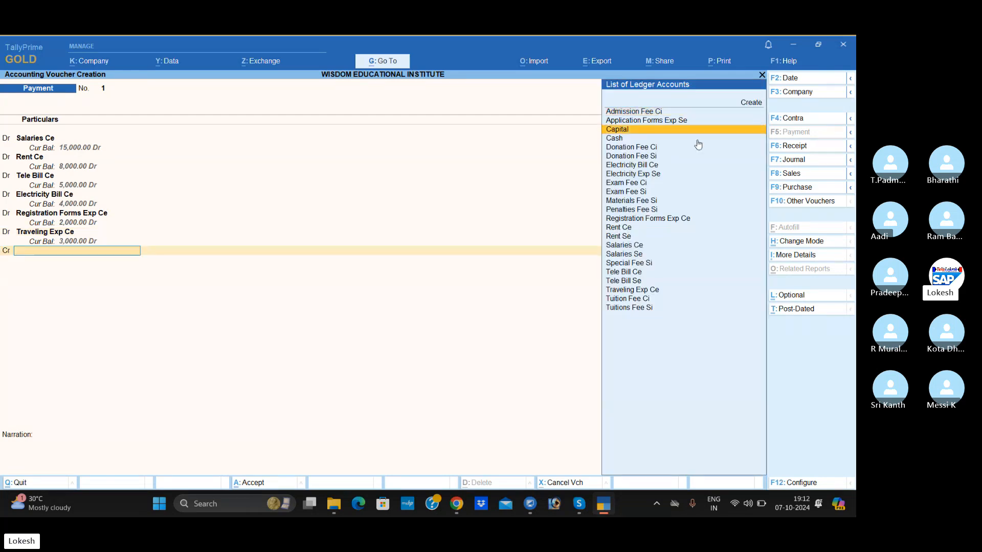
{"action": "key", "text": "Down"}
{"action": "key", "text": "Return"}
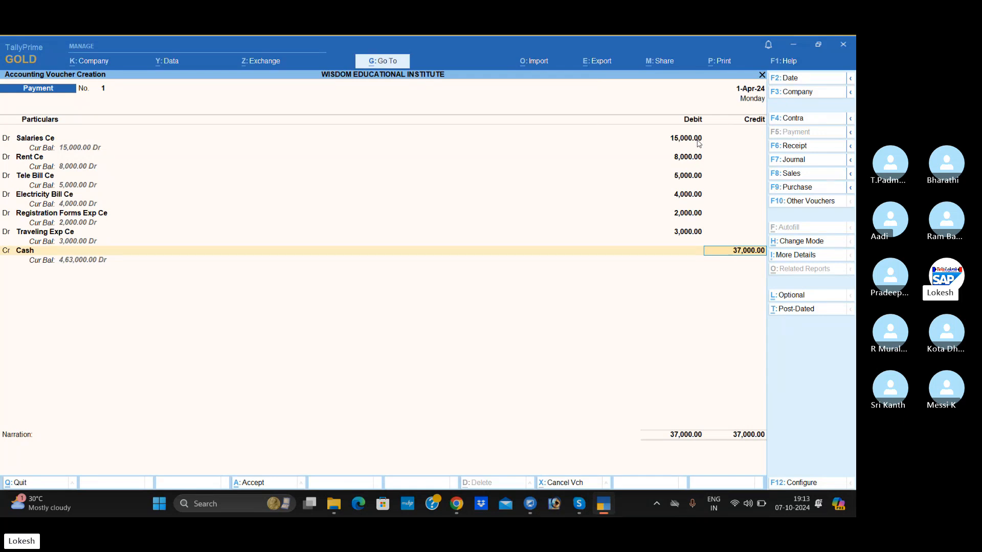
{"action": "key", "text": "Return"}
{"action": "key", "text": "Return"}
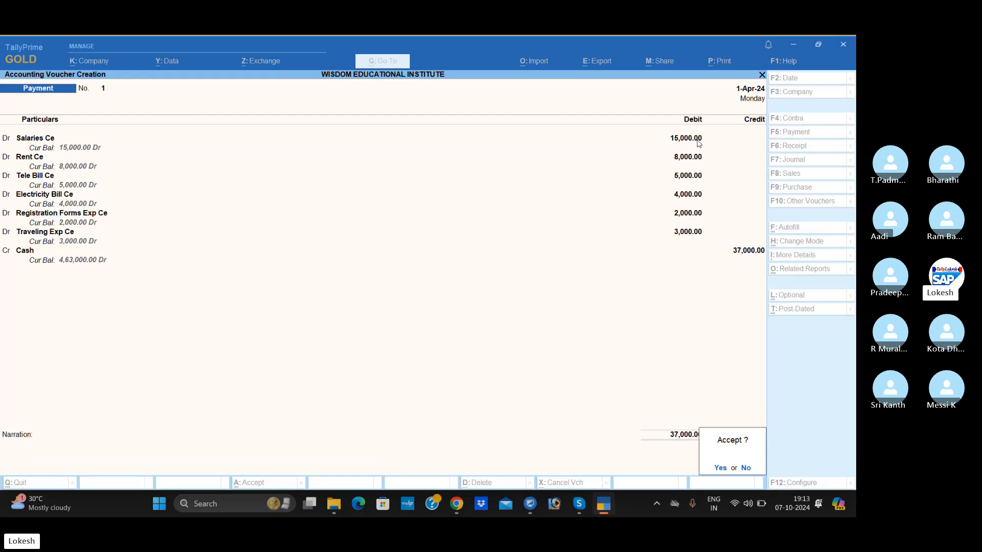
{"action": "key", "text": "Return"}
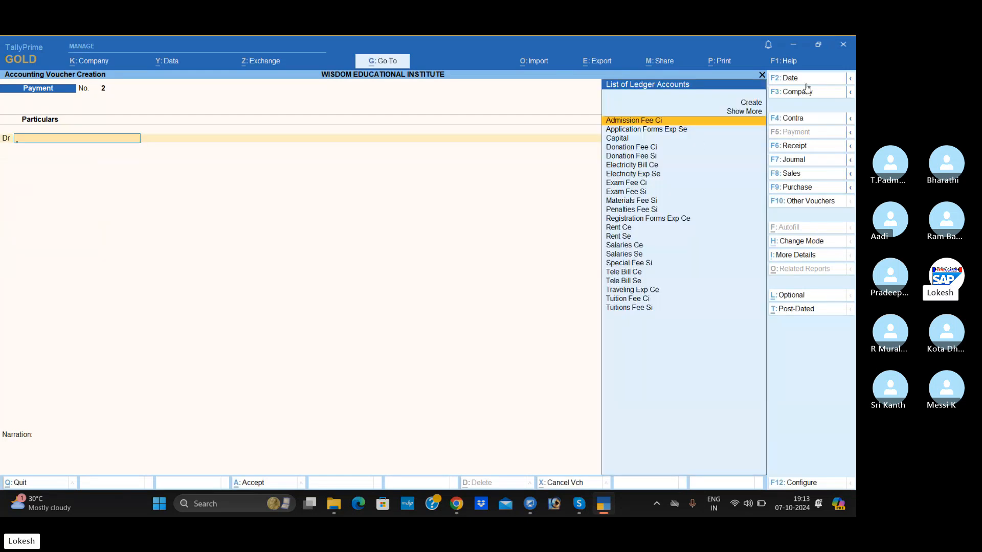
- Start a receipt voucher and credit the Admission Fee Ci ledger with 20,000
{"action": "left_click", "coordinate": [807, 149]}
{"action": "type", "text": "Ad"}
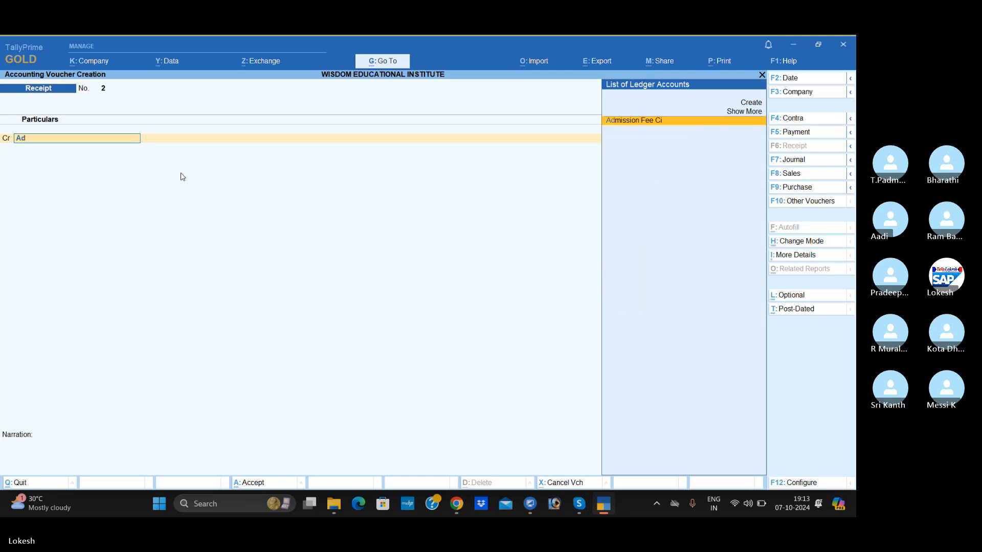
{"action": "key", "text": "Return"}
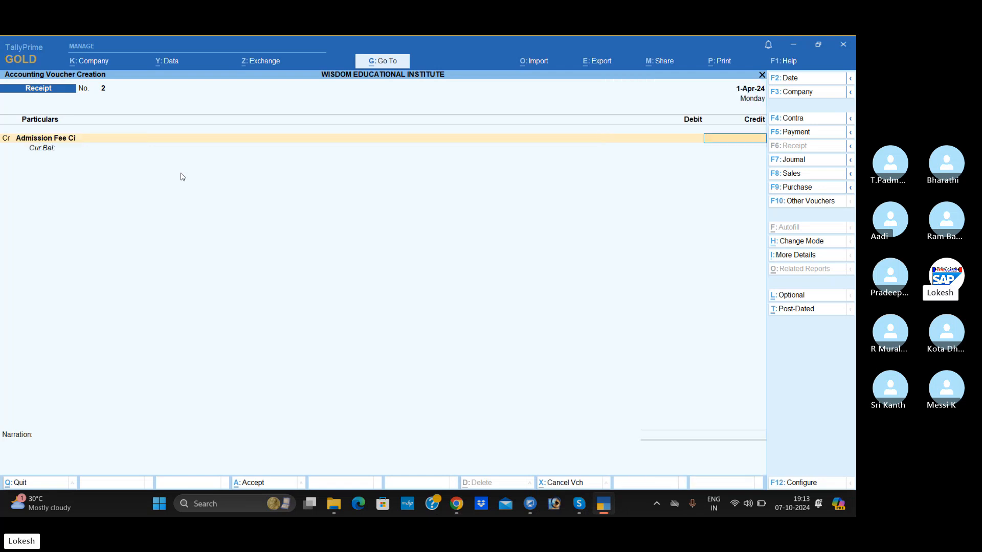
{"action": "type", "text": "20,000"}
{"action": "key", "text": "Return"}
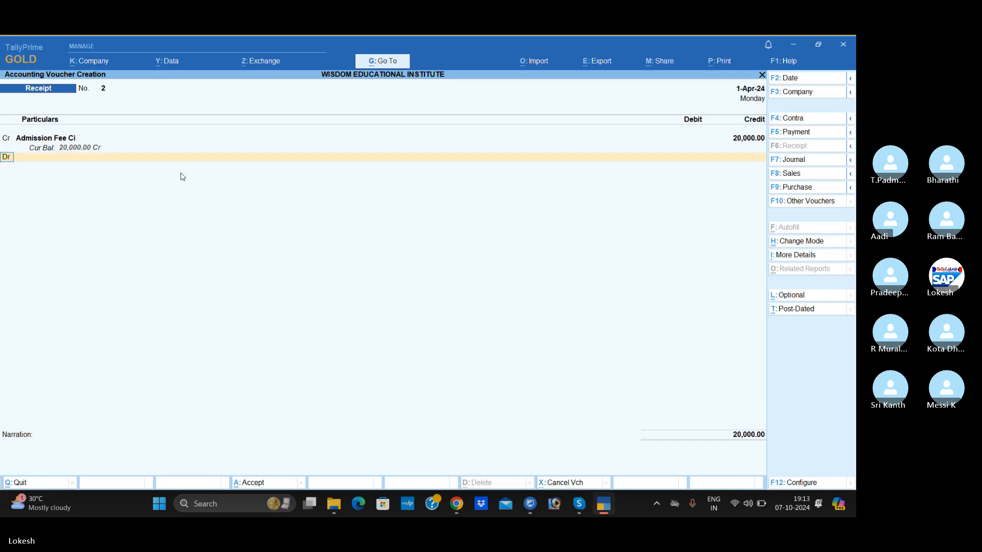
- Add a second credit line to the receipt voucher for Tuition Fee Ci with an amount of 15,000
{"action": "type", "text": "ctu"}
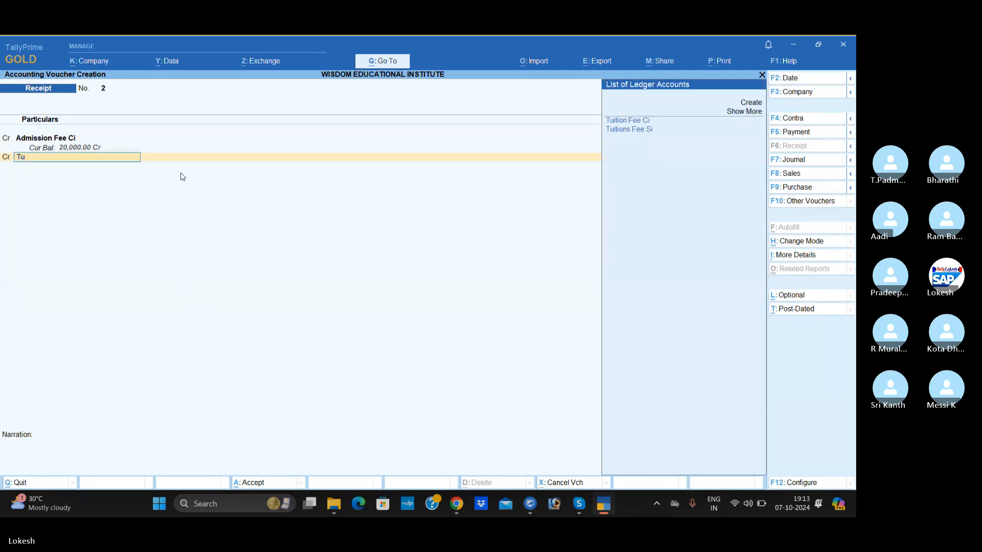
{"action": "key", "text": "Return"}
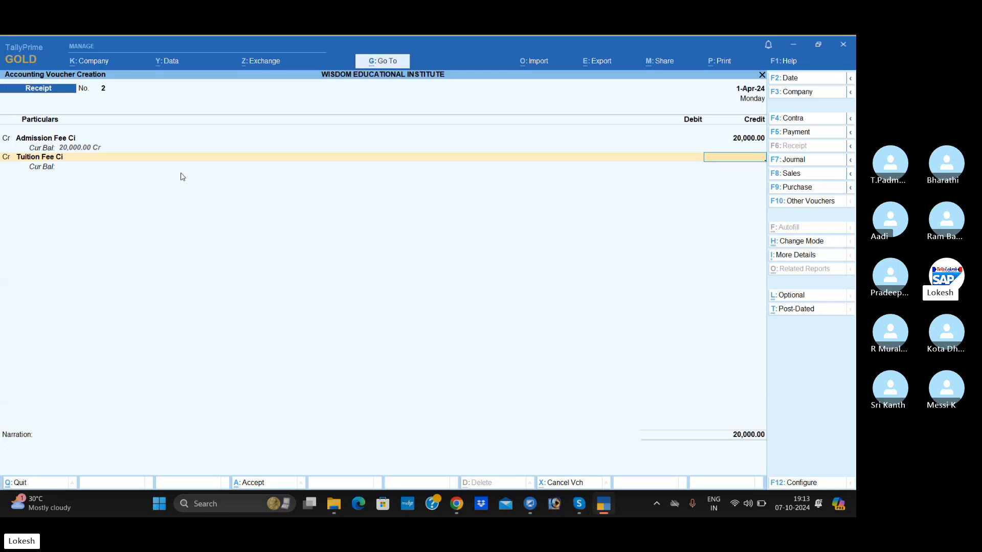
{"action": "type", "text": "15000"}
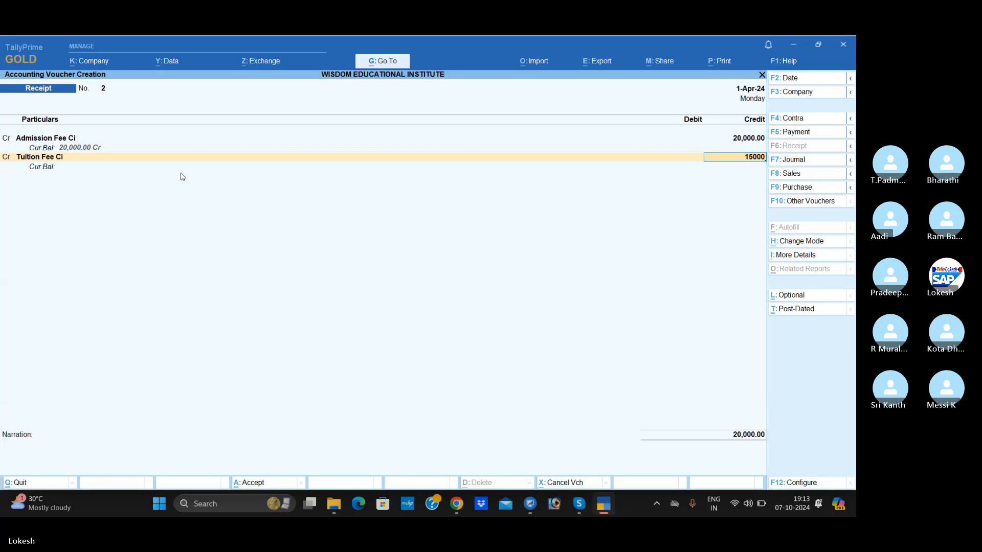
{"action": "key", "text": "Return"}
- Add a credit line to the receipt voucher for Donation Fee Ci with an amount of 50,000
{"action": "type", "text": "c"}
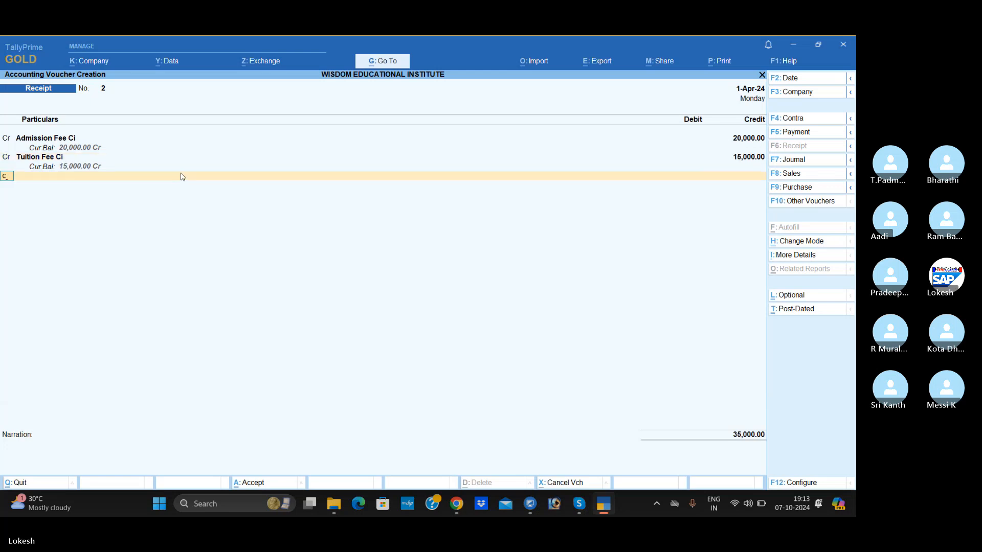
{"action": "key", "text": "Return"}
{"action": "type", "text": "do"}
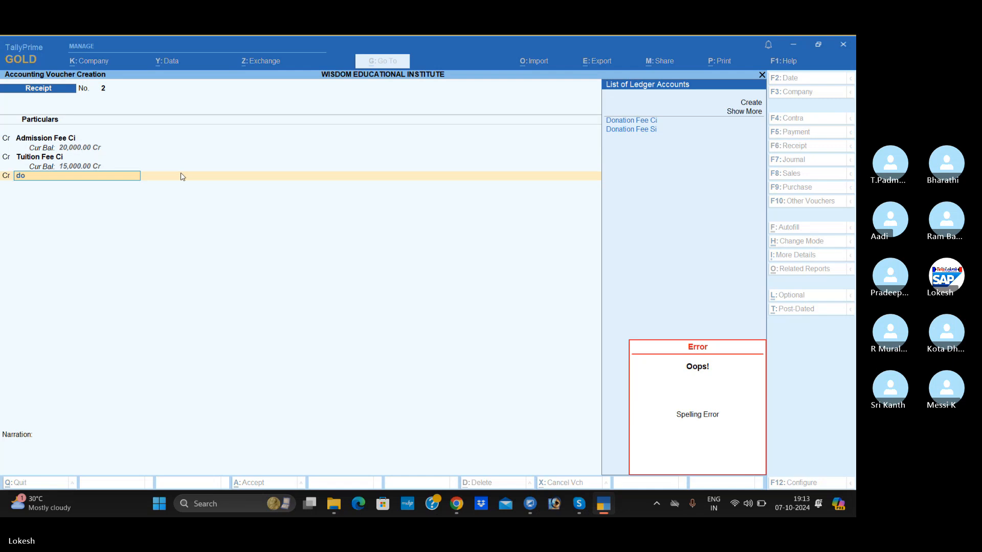
{"action": "key", "text": "Down"}
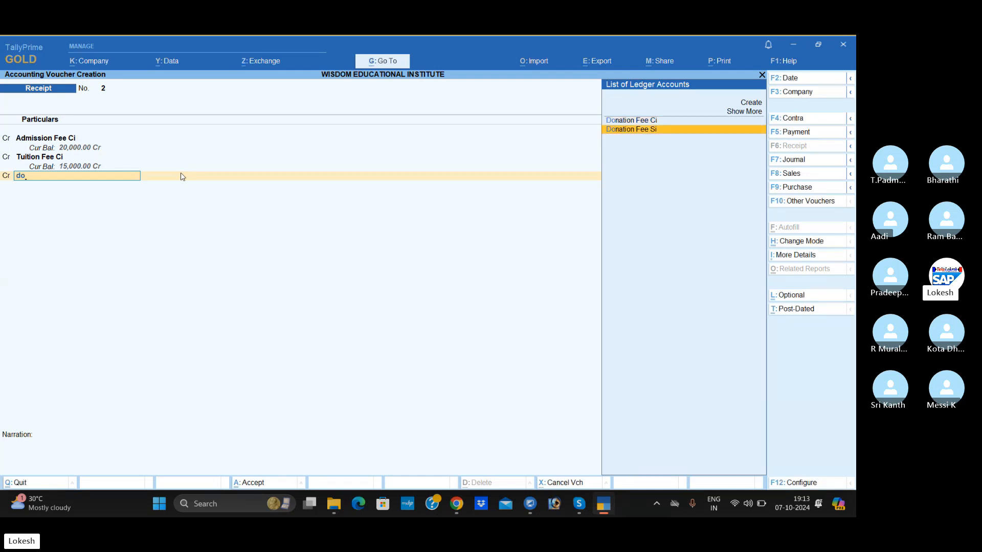
{"action": "key", "text": "Up"}
{"action": "key", "text": "Return"}
{"action": "type", "text": "50,0"}
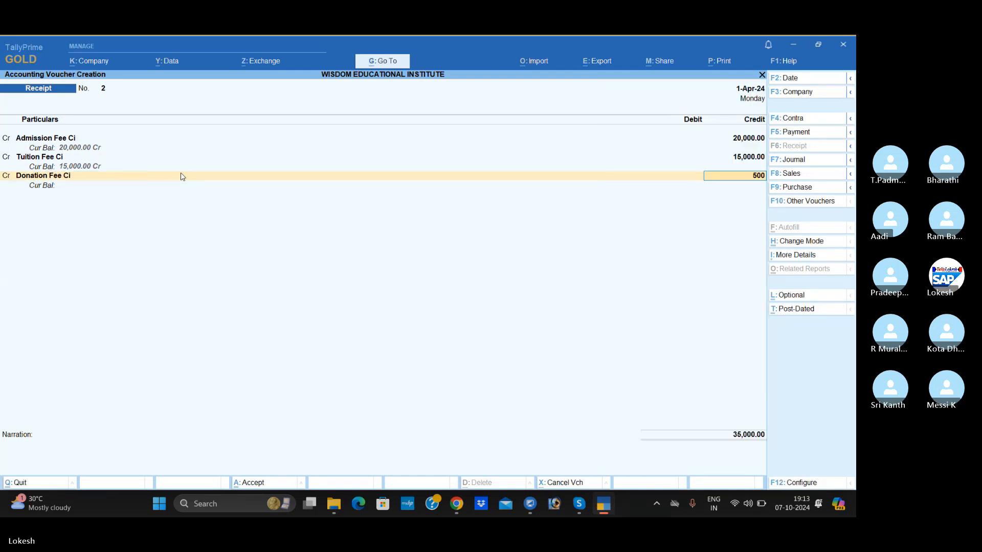
{"action": "type", "text": "00"}
{"action": "key", "text": "Return"}
- Add a credit line to the receipt voucher for Exam Fee Ci with an amount of 1,500
{"action": "type", "text": "c"}
{"action": "key", "text": "Return"}
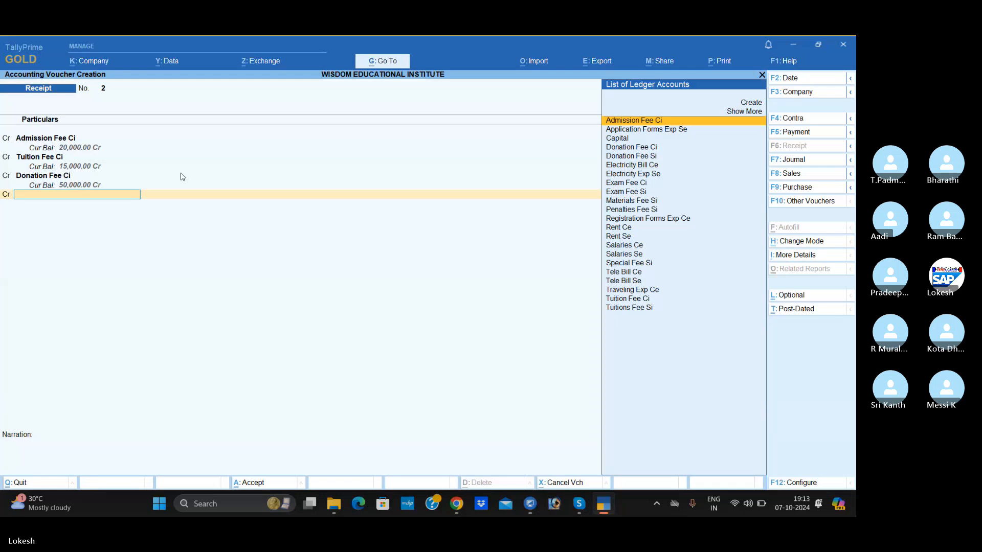
{"action": "type", "text": "ex"}
{"action": "key", "text": "Down"}
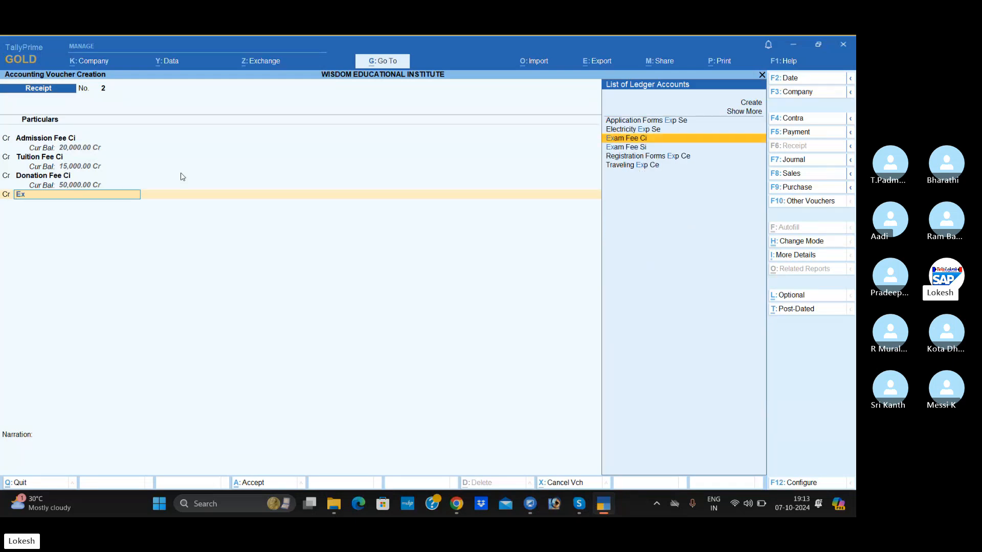
{"action": "key", "text": "Return"}
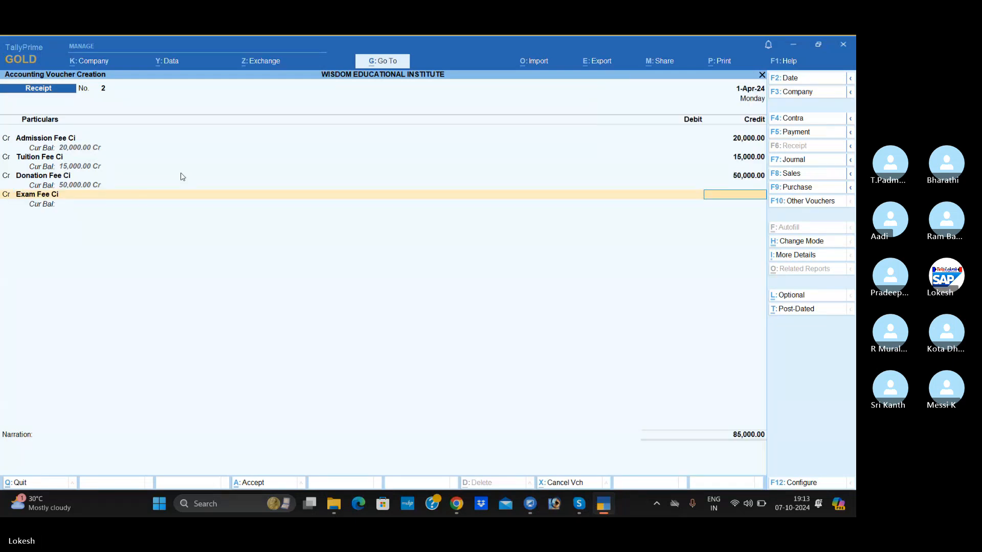
{"action": "type", "text": "1500"}
{"action": "key", "text": "Return"}
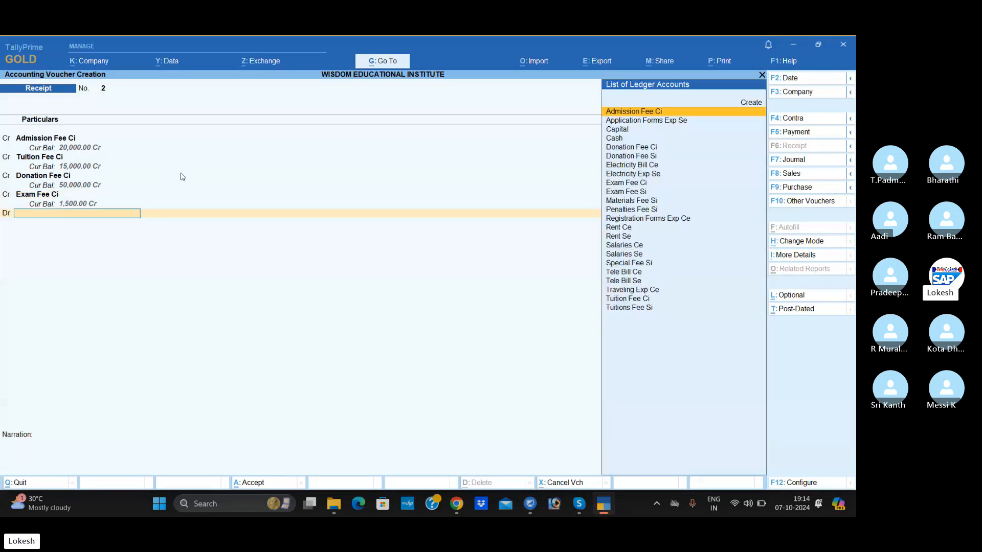
- Debit Cash for the full 86,500 in the receipt voucher and save it without a narration
{"action": "key", "text": "Down"}
{"action": "key", "text": "Down"}
{"action": "key", "text": "Down"}
{"action": "key", "text": "Return"}
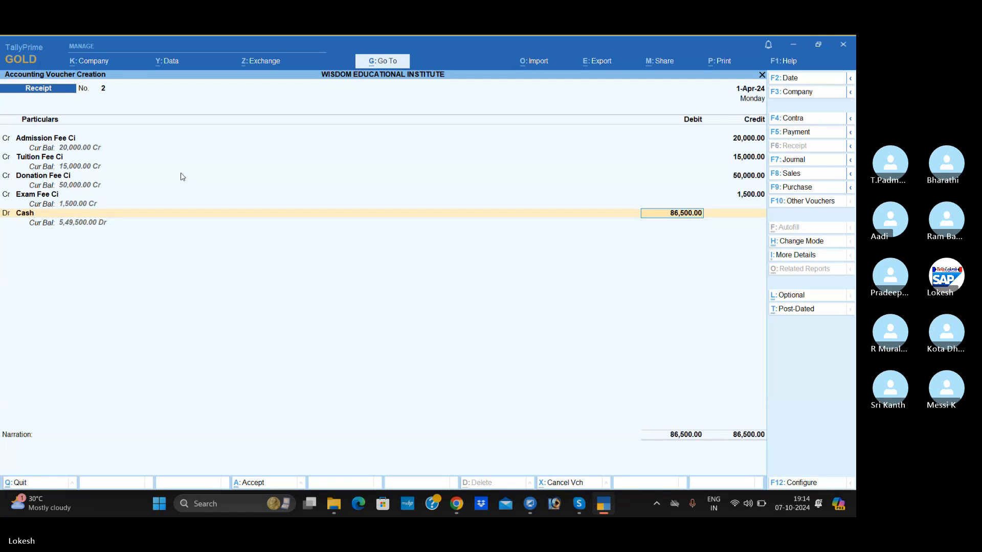
{"action": "key", "text": "Return"}
{"action": "key", "text": "Return"}
{"action": "key", "text": "Return"}
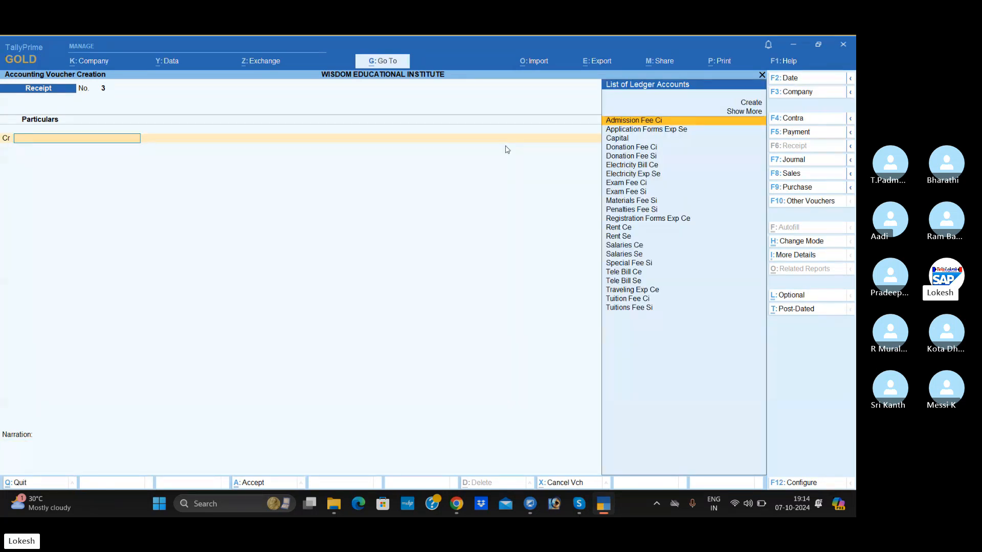
- Start a payment voucher and debit the Salaries Se ledger with 12,000
{"action": "left_click", "coordinate": [808, 135]}
{"action": "type", "text": "Sa"}
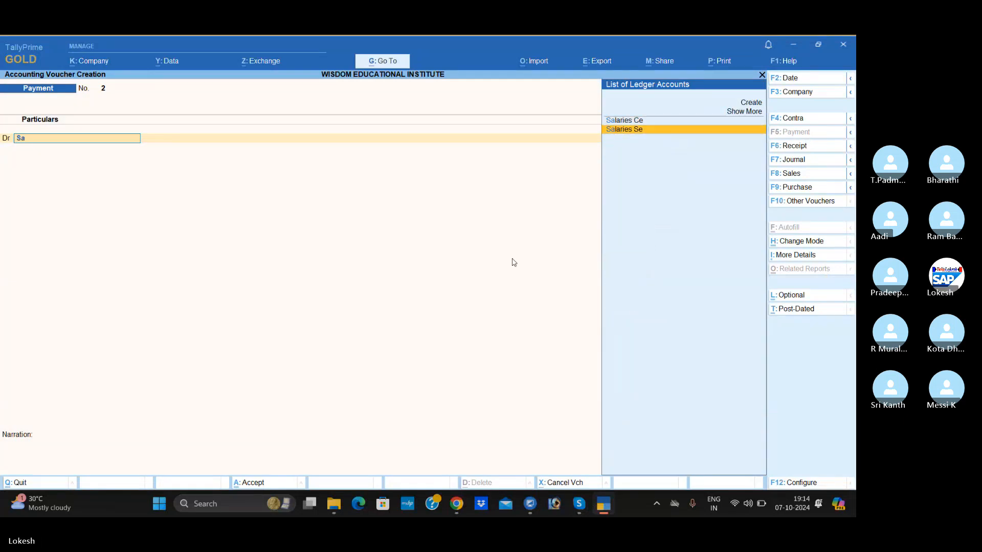
{"action": "key", "text": "Return"}
{"action": "type", "text": "1"}
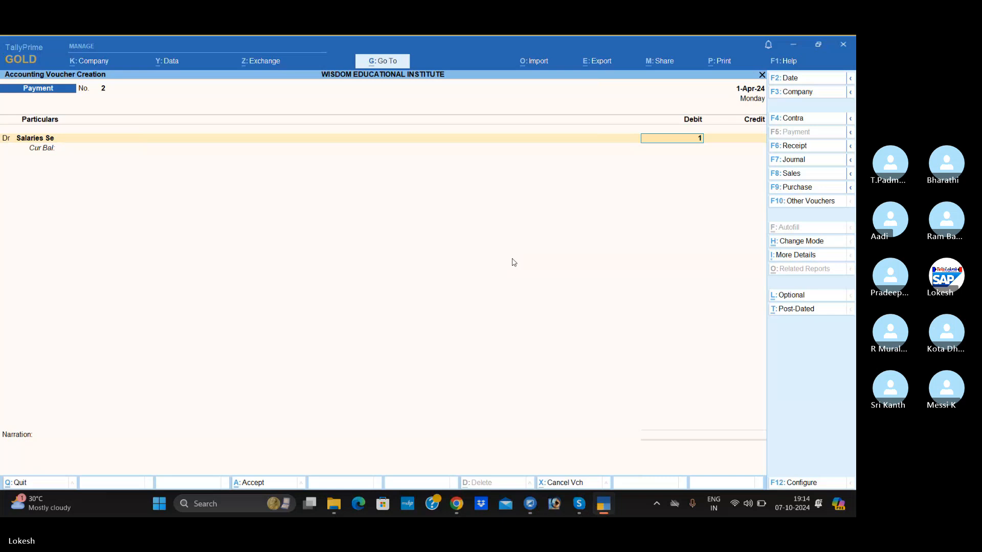
{"action": "type", "text": "2000"}
{"action": "key", "text": "Return"}
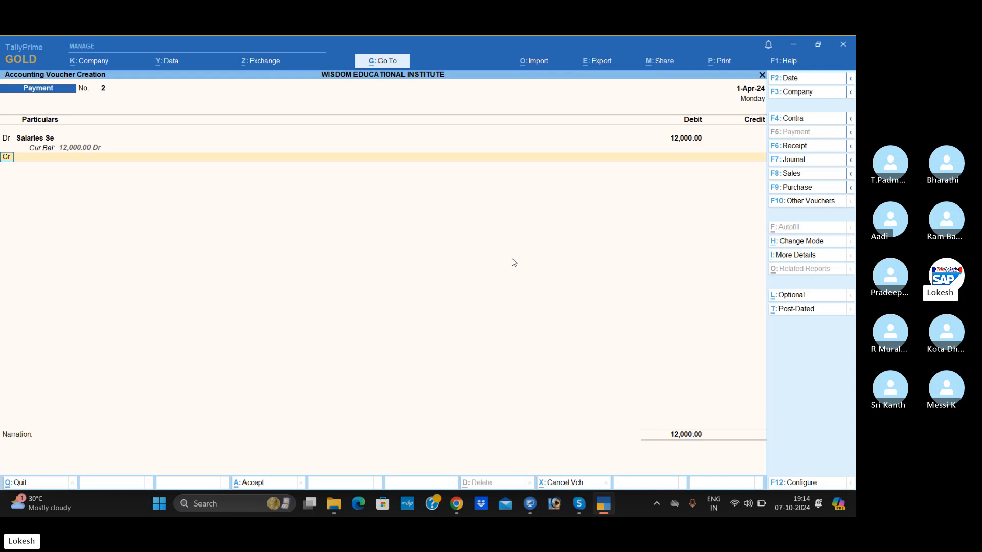
- Add a second debit line to the payment voucher for Rent Se with an amount of 15,000
{"action": "key", "text": "Return"}
{"action": "key", "text": "BackSpace"}
{"action": "type", "text": "d"}
{"action": "key", "text": "Return"}
{"action": "type", "text": "Re"}
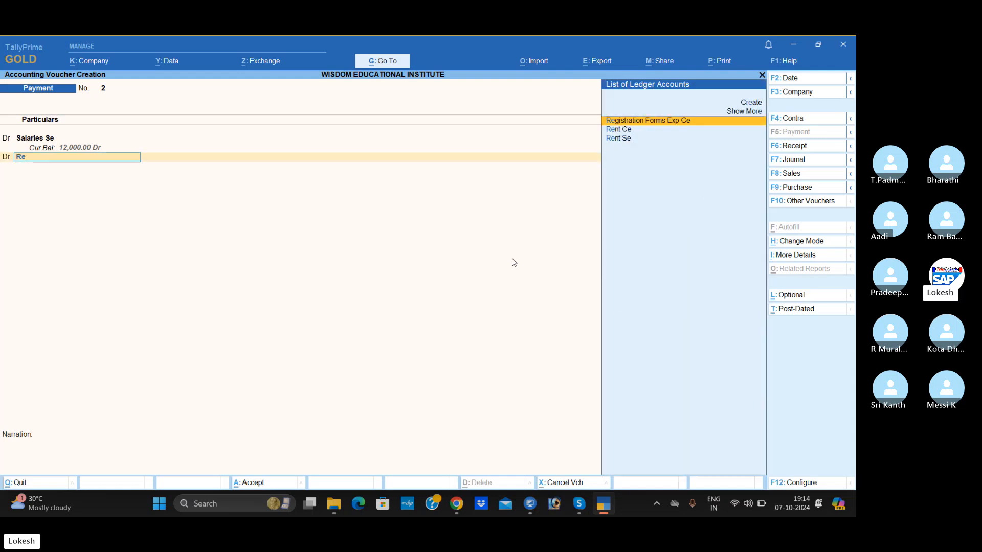
{"action": "key", "text": "Down"}
{"action": "key", "text": "Down"}
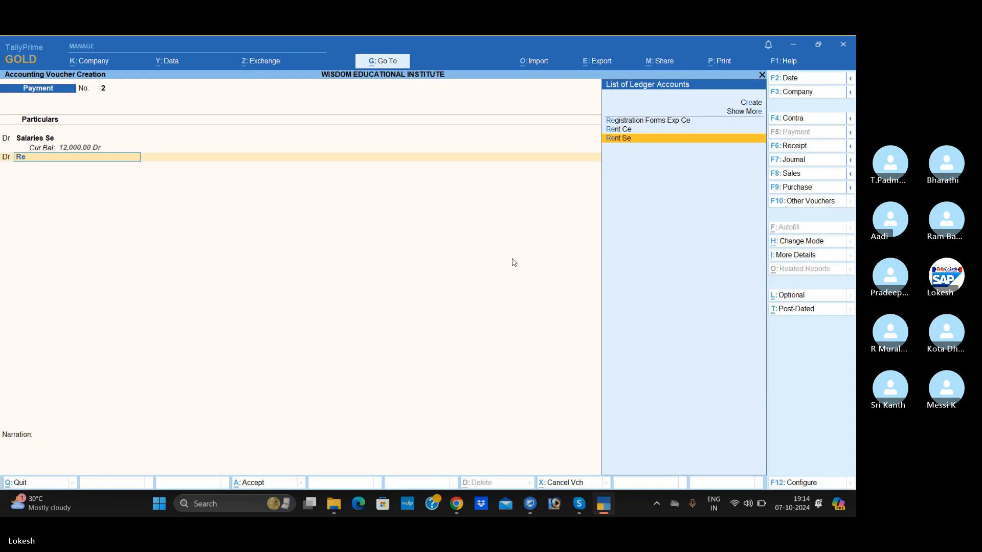
{"action": "key", "text": "Return"}
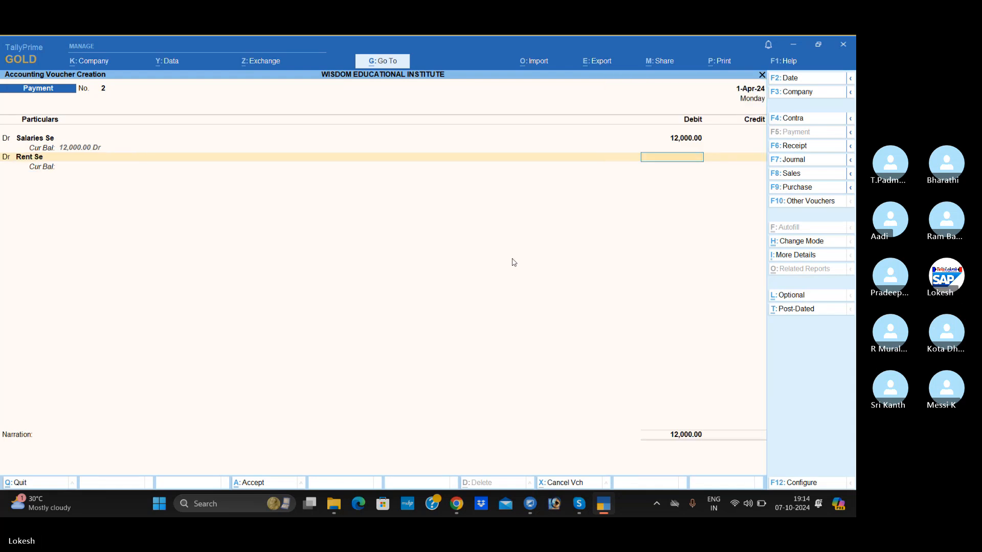
{"action": "type", "text": "15,000"}
{"action": "key", "text": "Return"}
- Add a debit line to the payment voucher for Application Forms Exp Se with an amount of 2,000
{"action": "type", "text": "d"}
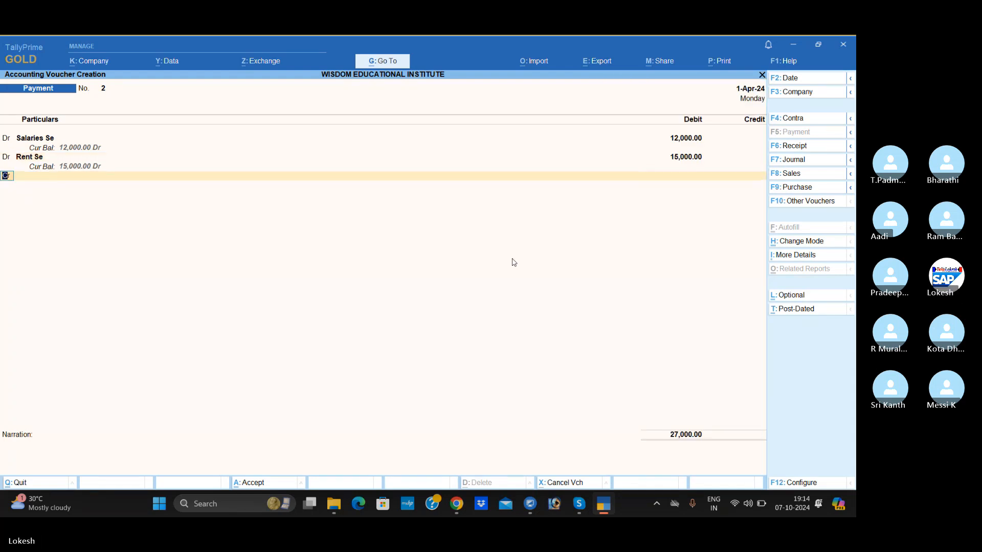
{"action": "key", "text": "Return"}
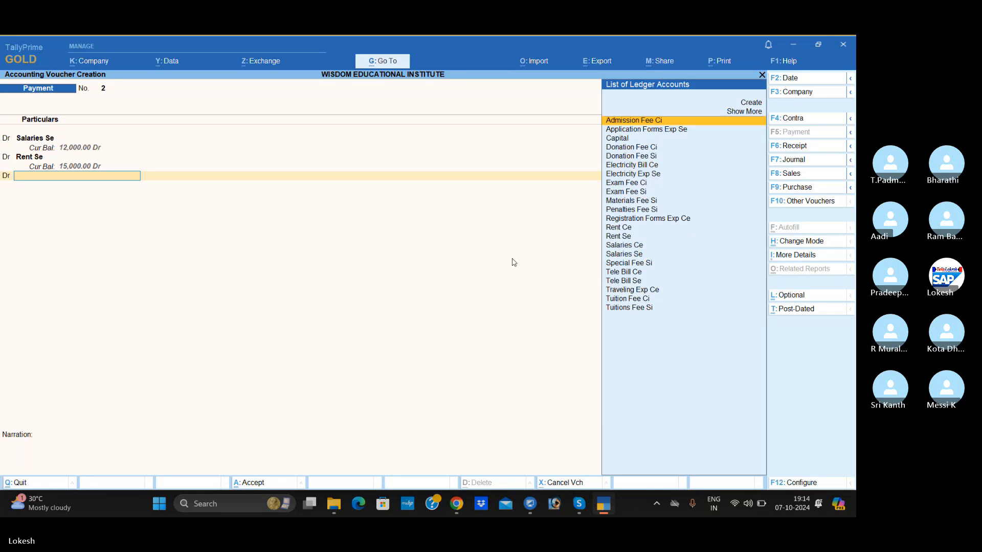
{"action": "type", "text": "ap"}
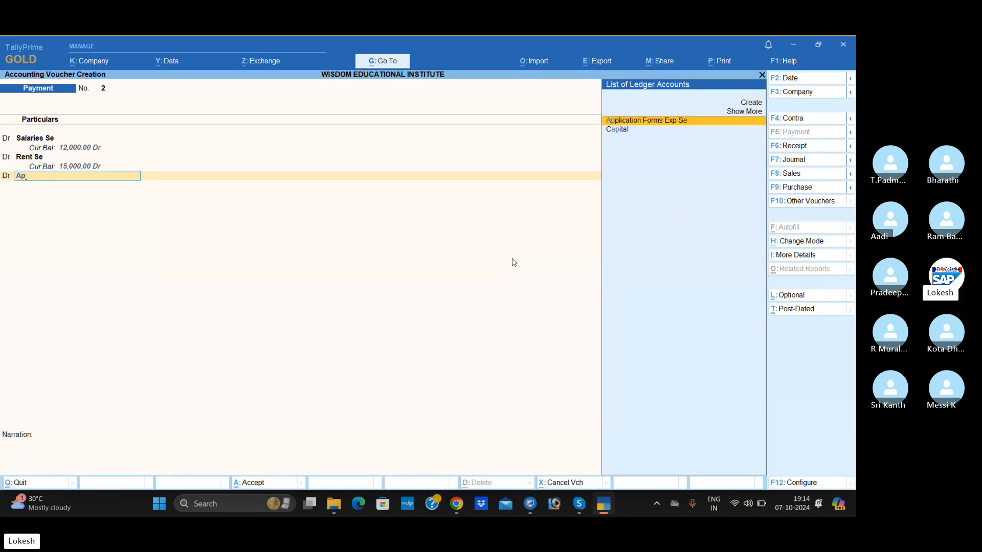
{"action": "key", "text": "Return"}
{"action": "type", "text": "2000"}
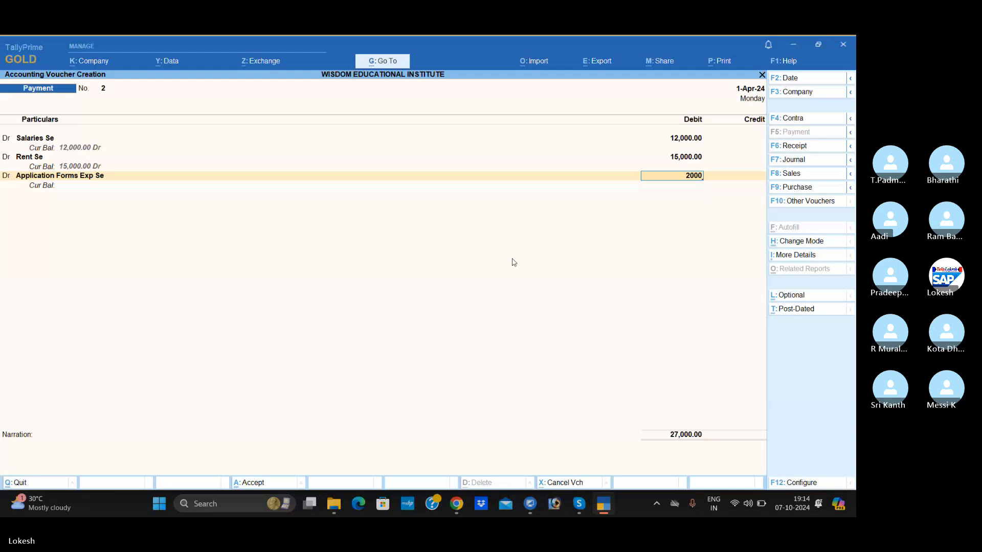
{"action": "key", "text": "Return"}
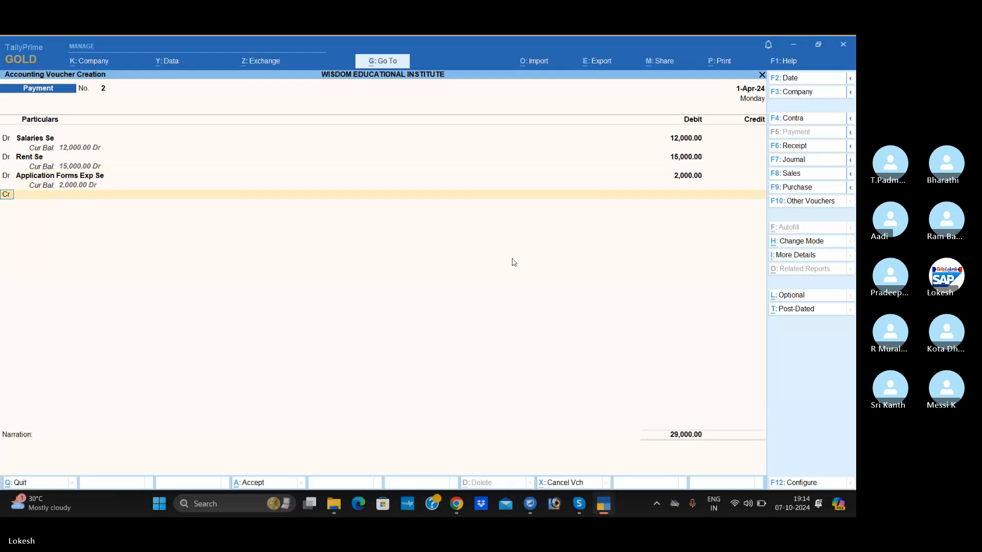
- Add a debit line to the payment voucher for Electricity Exp Se with an amount of 4,000
{"action": "type", "text": "d"}
{"action": "key", "text": "Return"}
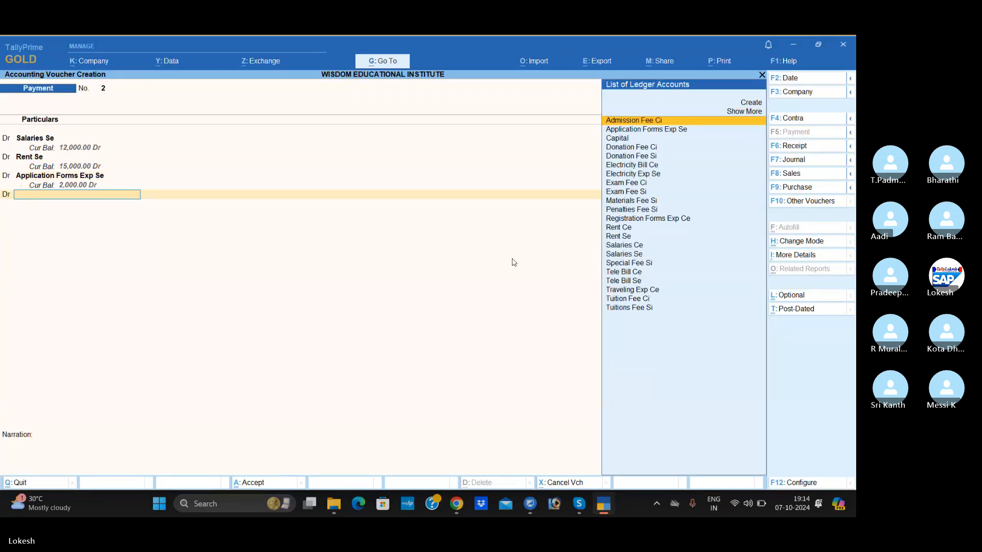
{"action": "type", "text": "El"}
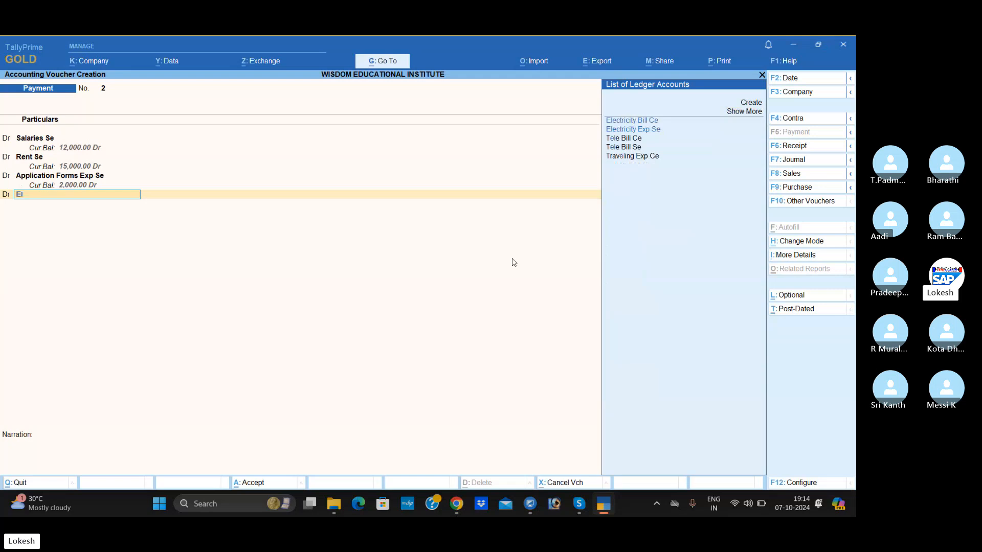
{"action": "key", "text": "Down"}
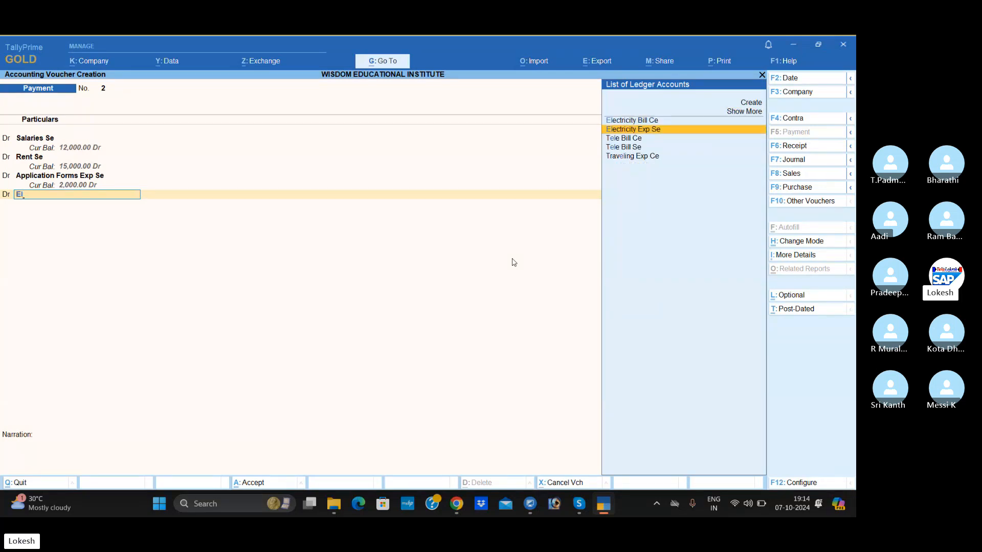
{"action": "key", "text": "Return"}
{"action": "type", "text": "4000"}
{"action": "key", "text": "Return"}
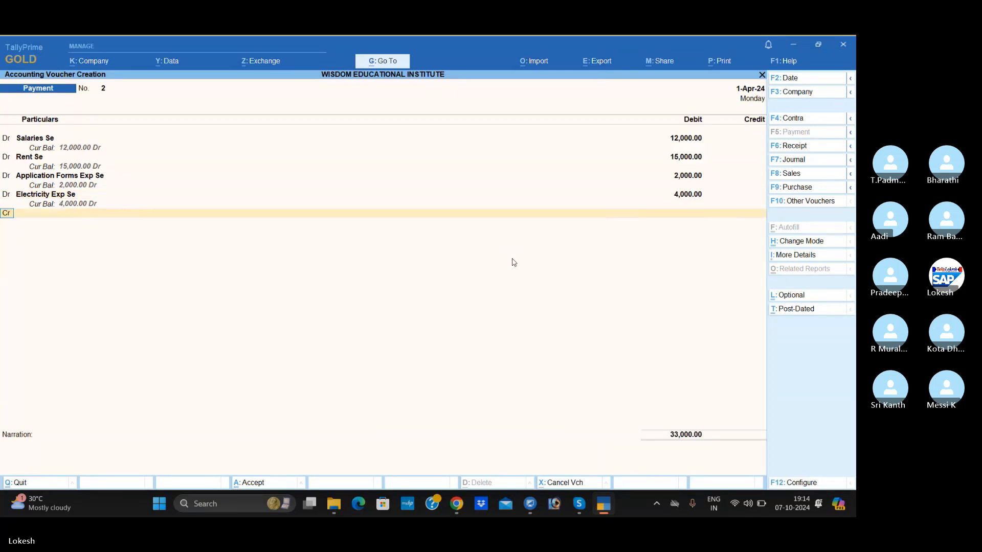
- Add a debit line to the payment voucher for Tele Bill Se with an amount of 3,000
{"action": "key", "text": "d"}
{"action": "key", "text": "Return"}
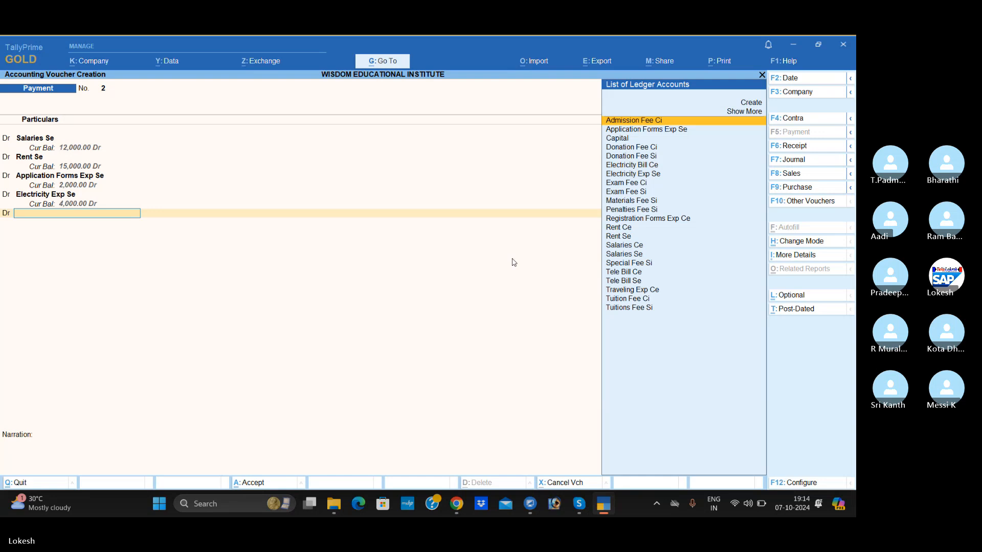
{"action": "type", "text": "Te"}
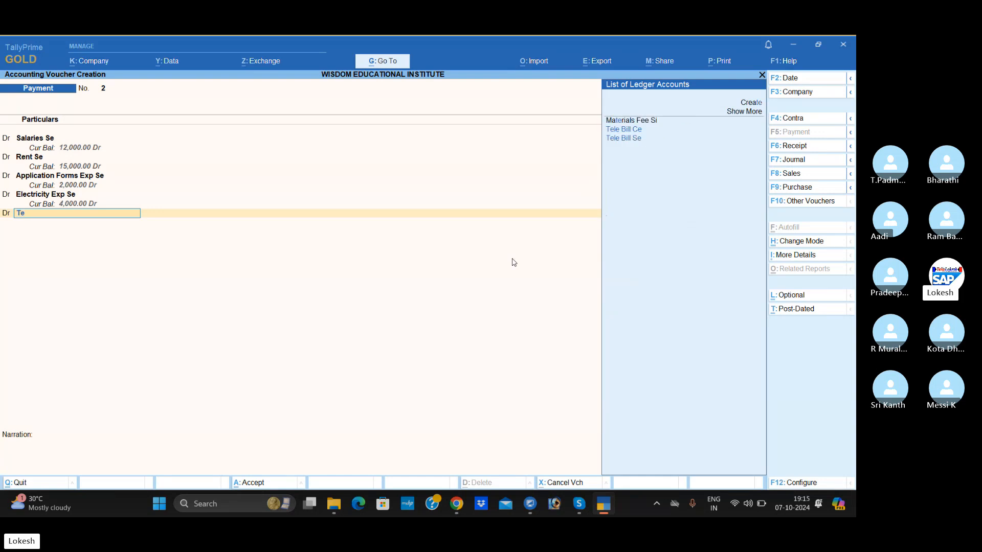
{"action": "key", "text": "Down"}
{"action": "key", "text": "Down"}
{"action": "key", "text": "Return"}
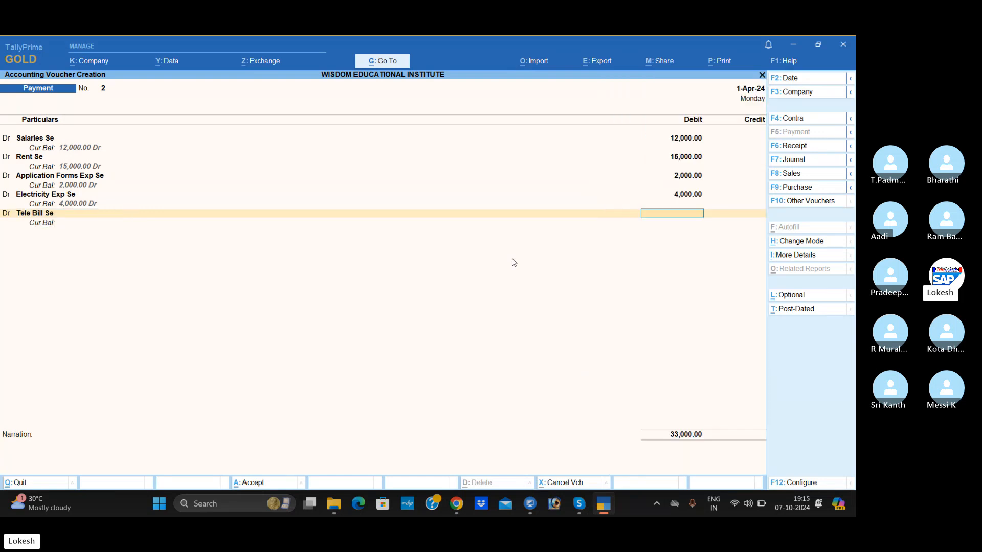
{"action": "type", "text": "3000"}
{"action": "key", "text": "Return"}
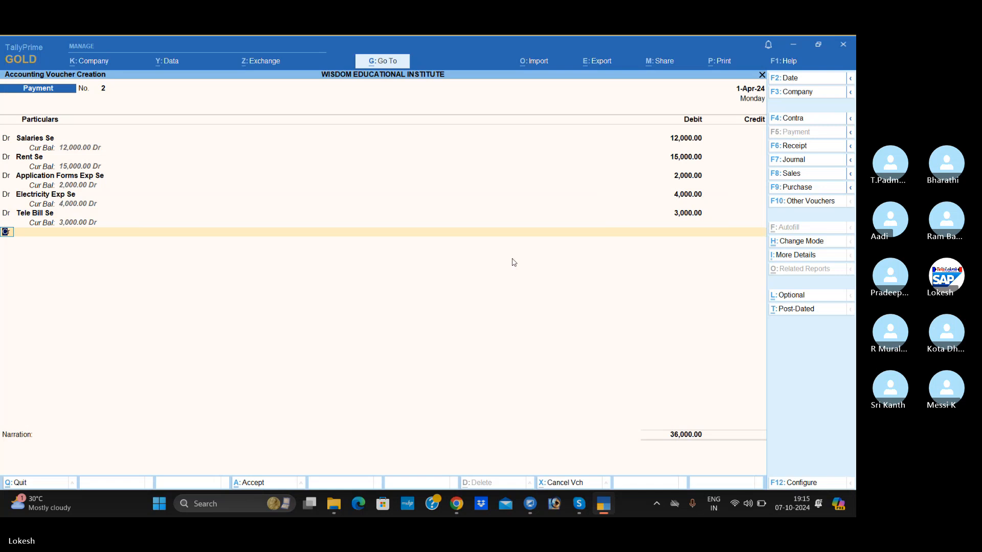
- Credit Cash for the full 36,000 in the payment voucher and save it without a narration
{"action": "key", "text": "Return"}
{"action": "key", "text": "Down"}
{"action": "key", "text": "Down"}
{"action": "key", "text": "Down"}
{"action": "key", "text": "Return"}
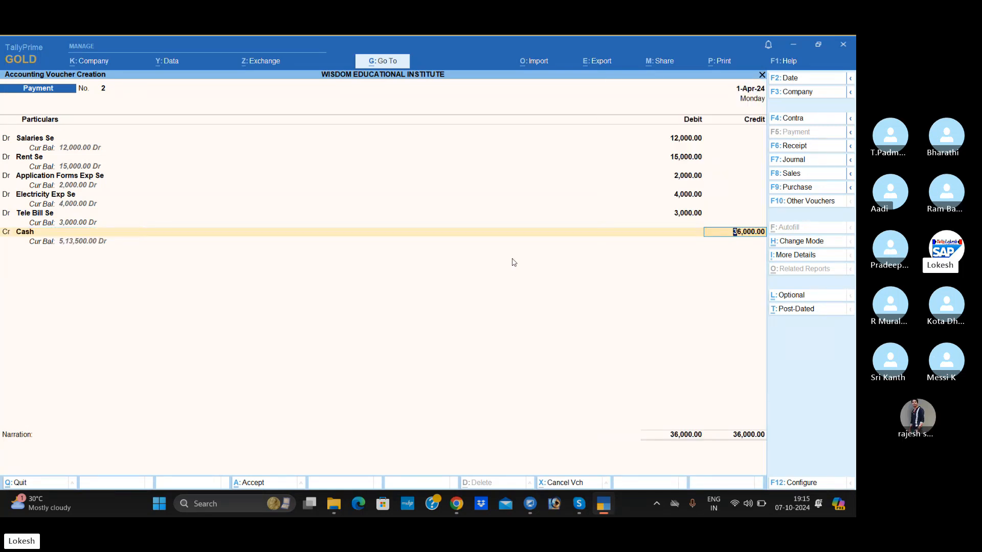
{"action": "key", "text": "Return"}
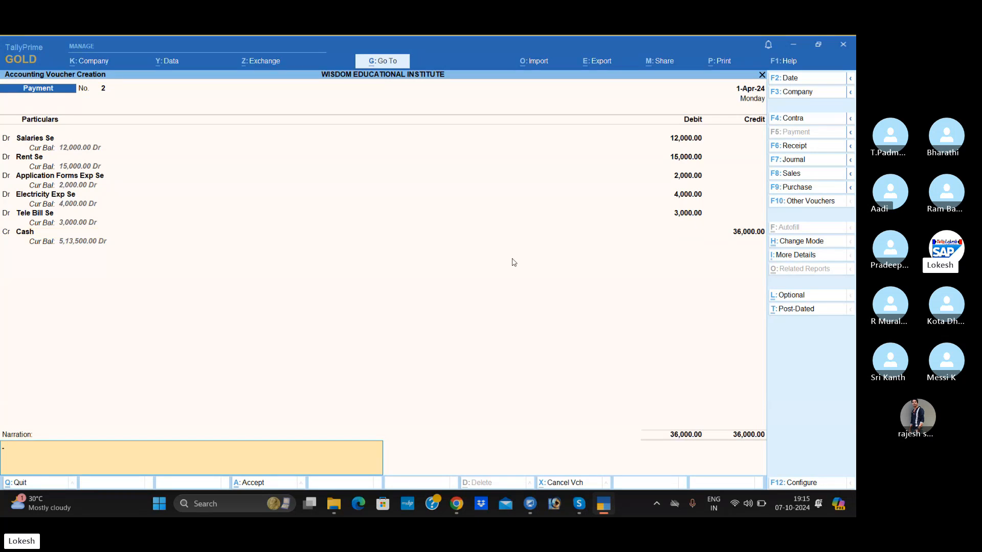
{"action": "key", "text": "Return"}
{"action": "key", "text": "Return"}
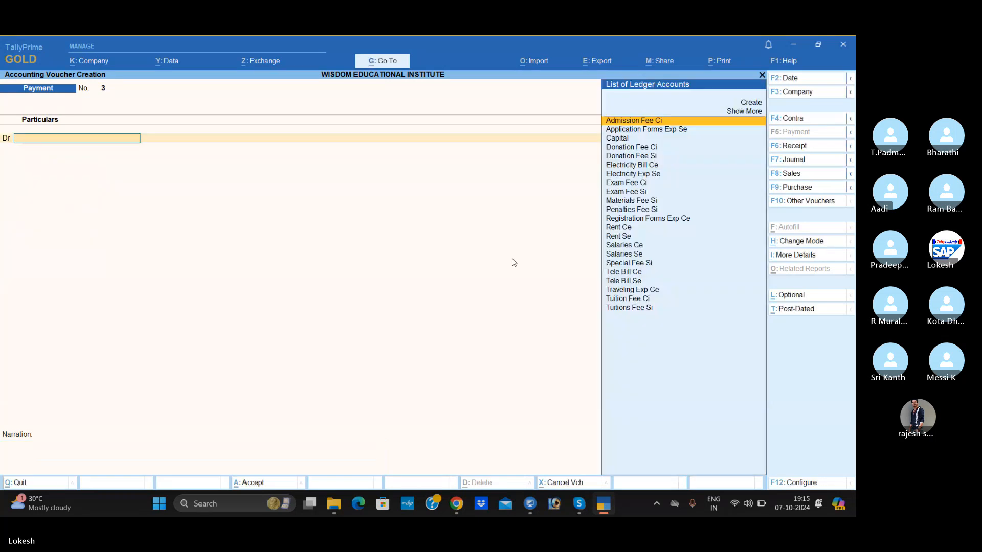
- Start a receipt voucher with a credit line for Donation Fee Si of 22,000
{"action": "left_click", "coordinate": [792, 146]}
{"action": "type", "text": "Don"}
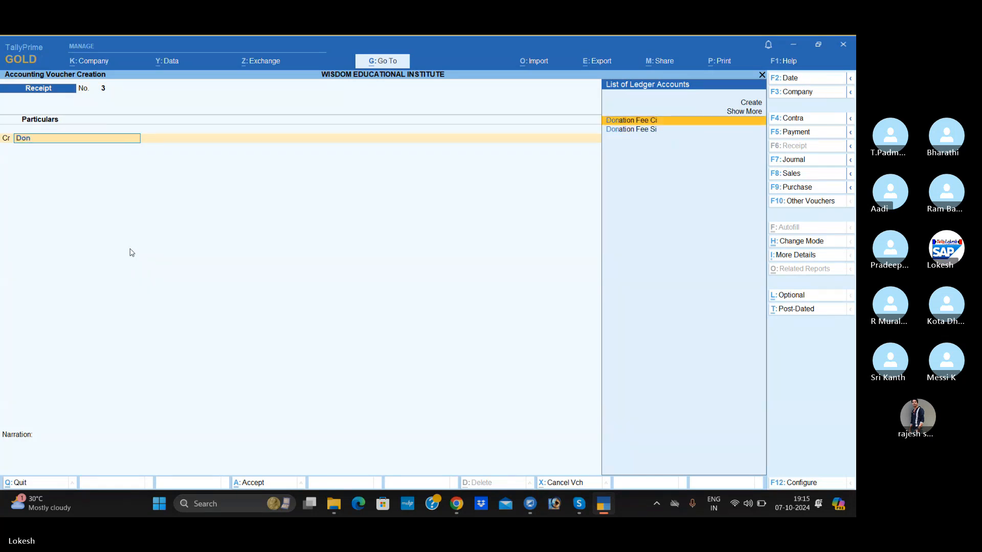
{"action": "key", "text": "Down"}
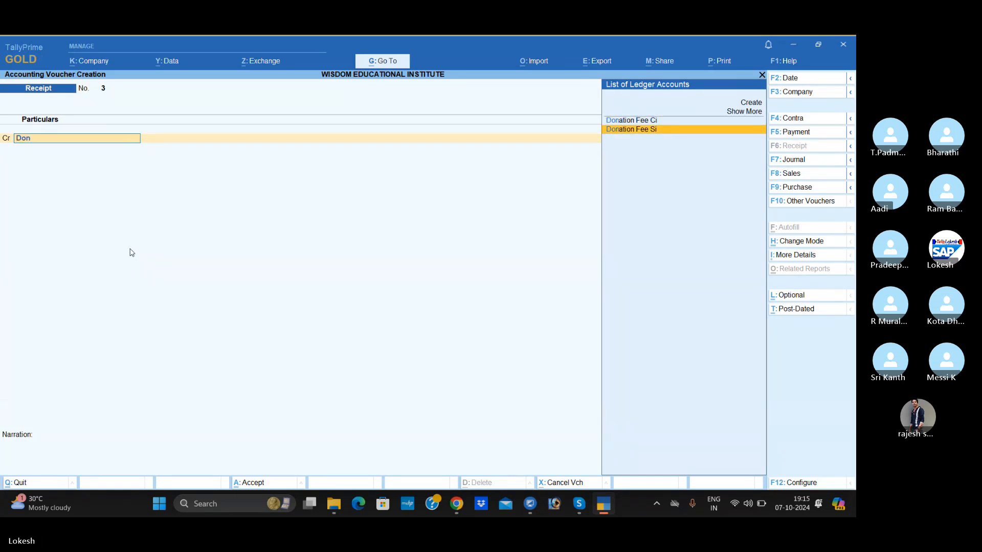
{"action": "key", "text": "Return"}
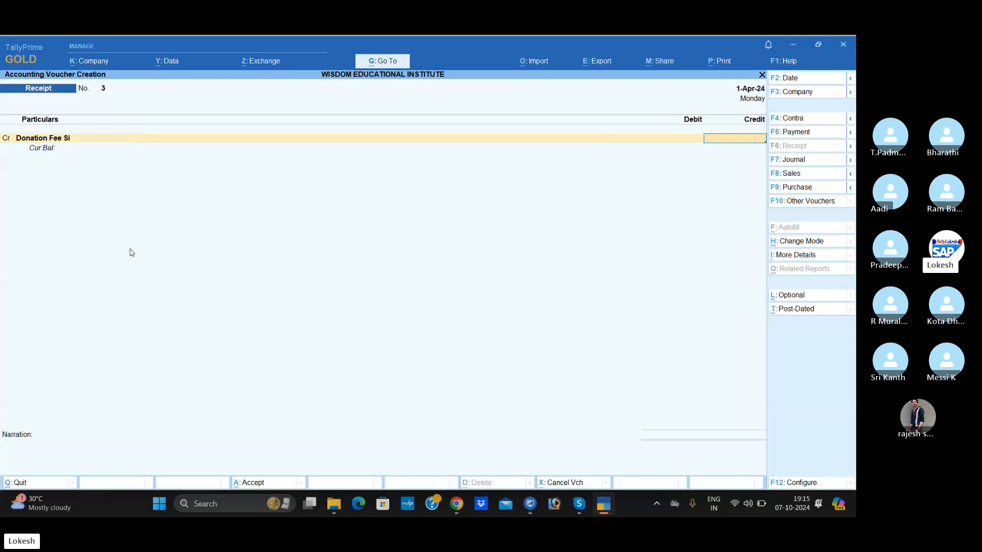
{"action": "type", "text": "2220"}
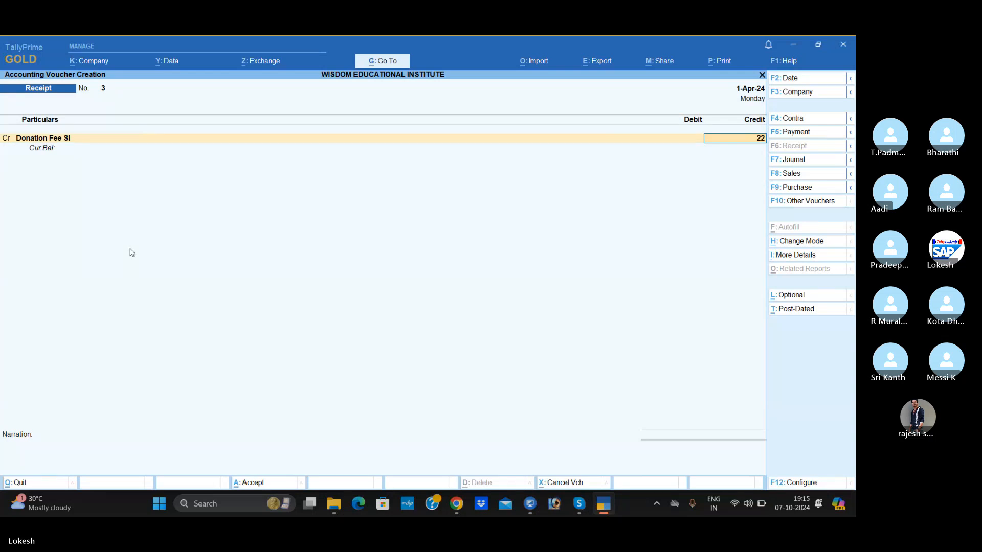
{"action": "type", "text": "0"}
{"action": "key", "text": "Return"}
- Add a credit line to the receipt voucher for Tuitions Fee Si with an amount of 10,000
{"action": "type", "text": "c"}
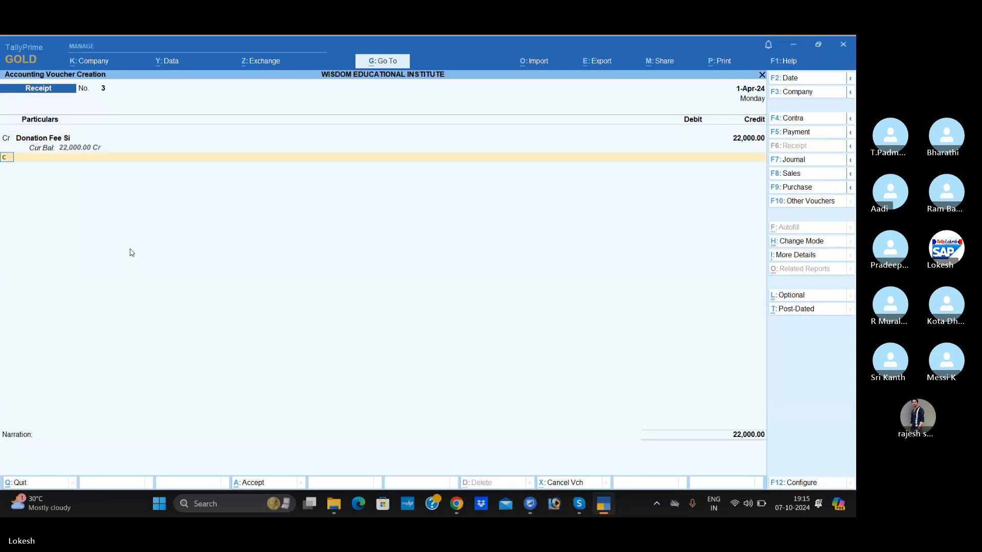
{"action": "key", "text": "Return"}
{"action": "type", "text": "Tui"}
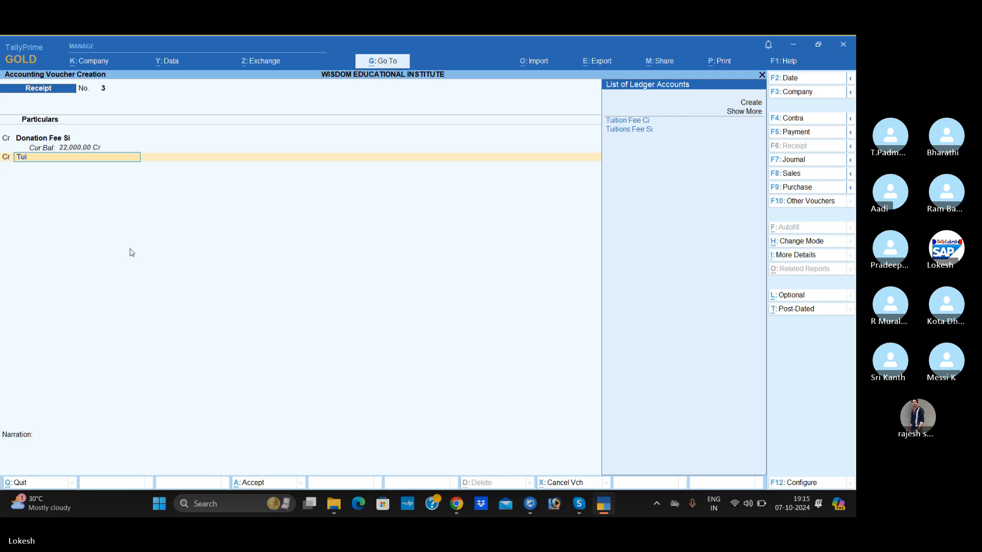
{"action": "key", "text": "Return"}
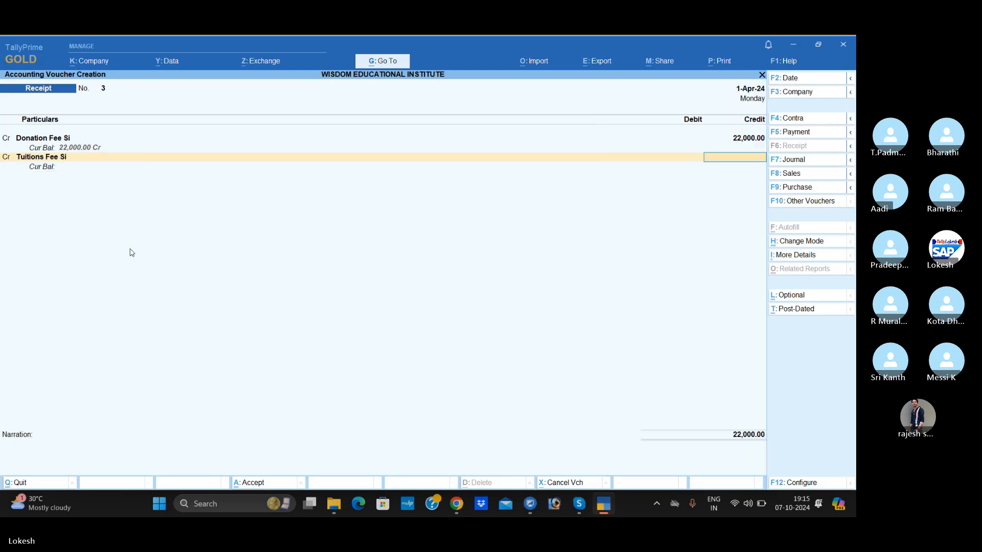
{"action": "type", "text": "10000"}
{"action": "key", "text": "Return"}
{"action": "key", "text": "Return"}
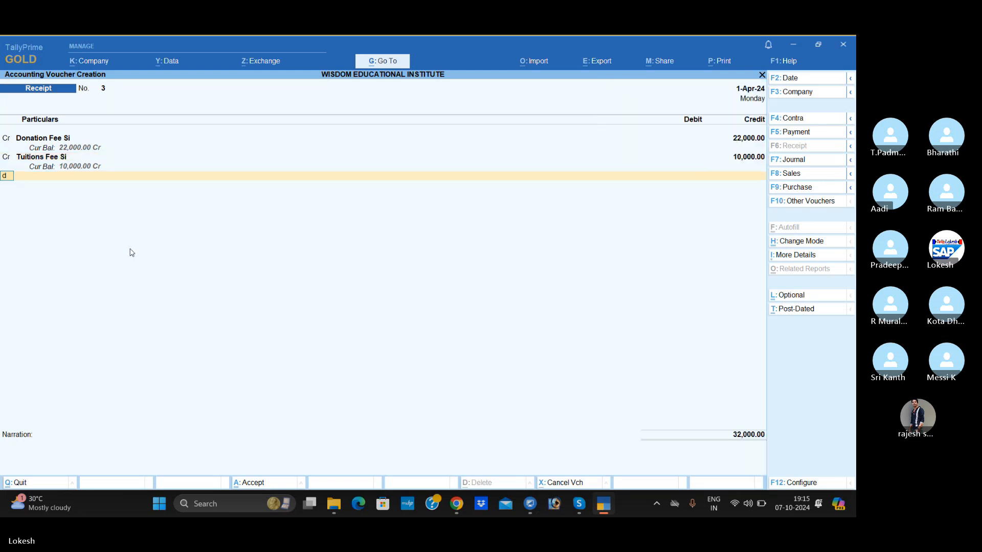
{"action": "key", "text": "BackSpace"}
{"action": "key", "text": "BackSpace"}
{"action": "type", "text": "c"}
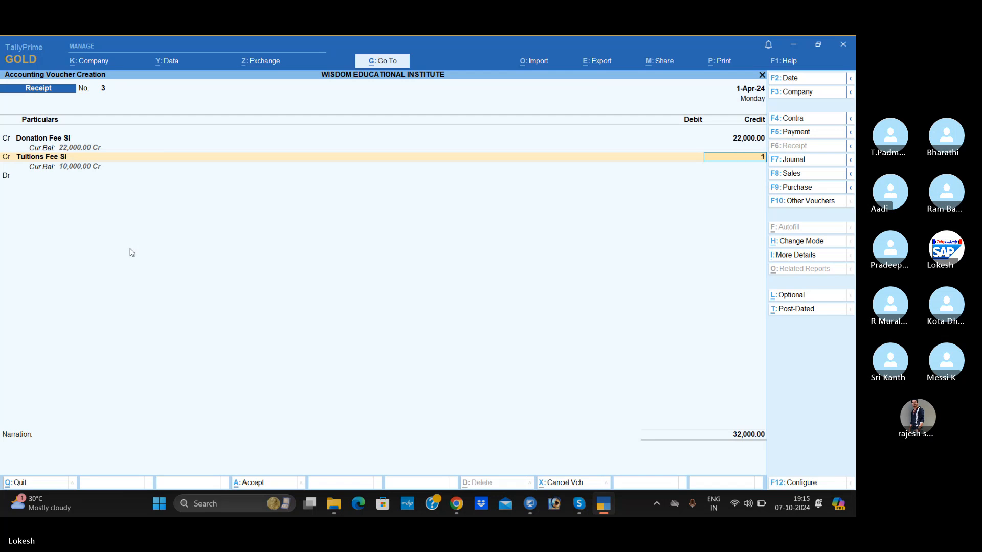
{"action": "type", "text": "0000"}
{"action": "key", "text": "Return"}
- Add a credit line to the receipt voucher for Special Fee Si with an amount of 10,000
{"action": "key", "text": "c"}
{"action": "key", "text": "Return"}
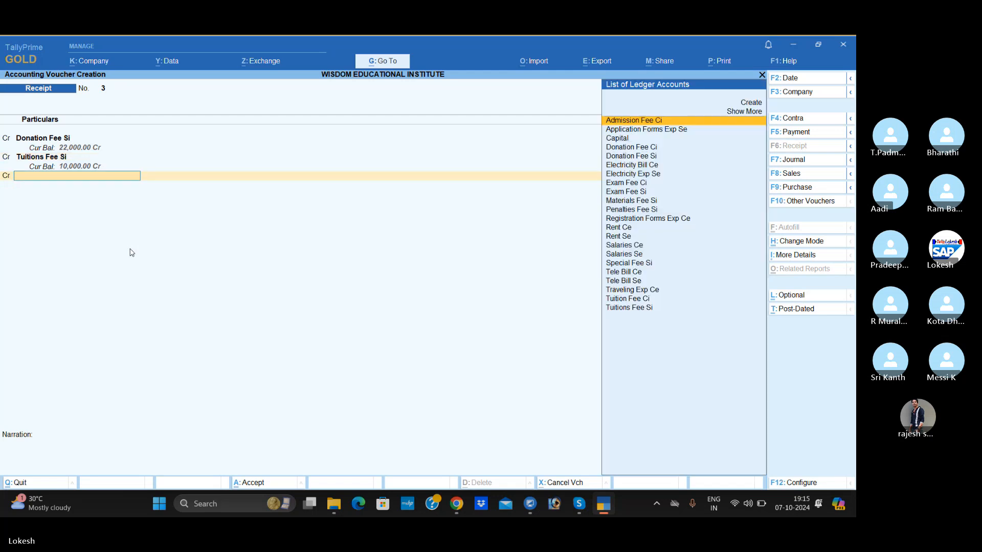
{"action": "type", "text": "sp"}
{"action": "key", "text": "Return"}
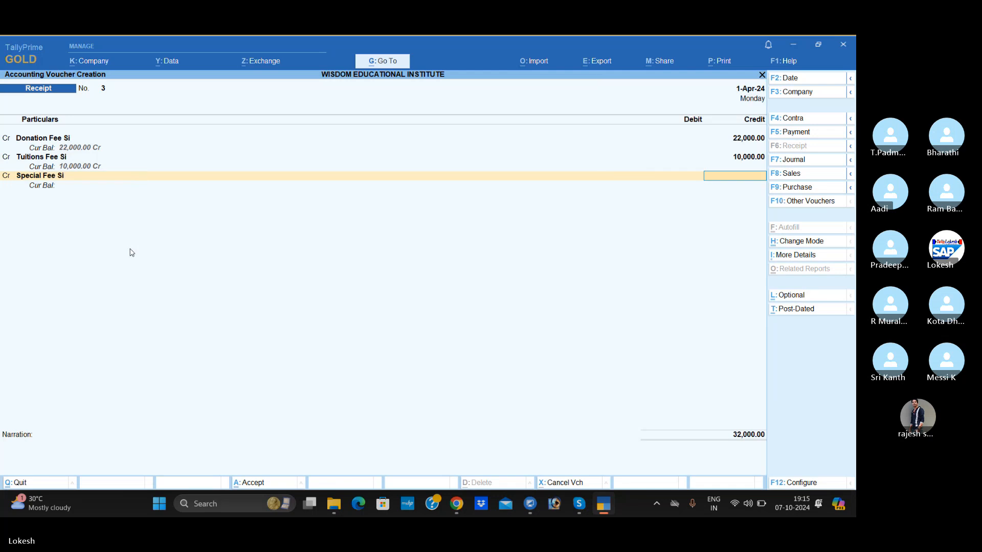
{"action": "type", "text": "10000"}
{"action": "key", "text": "Return"}
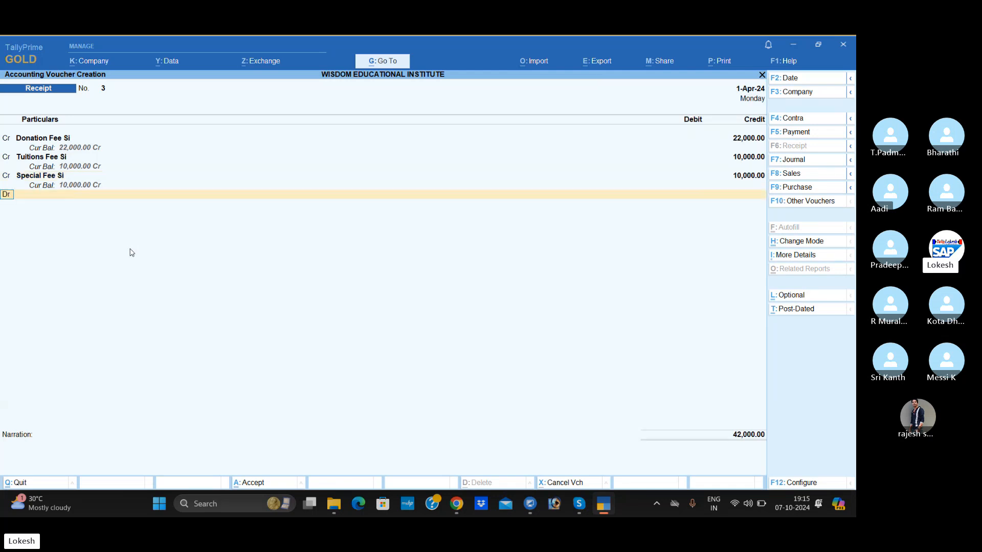
- Add a credit line to the receipt voucher for Materials Fee Si with an amount of 15,000
{"action": "key", "text": "c"}
{"action": "key", "text": "Return"}
{"action": "type", "text": "m"}
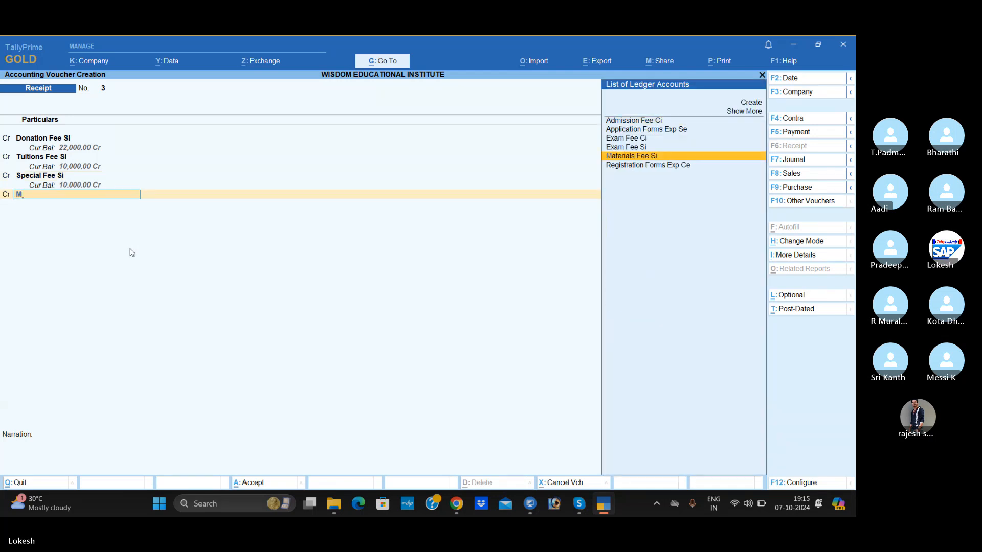
{"action": "key", "text": "Return"}
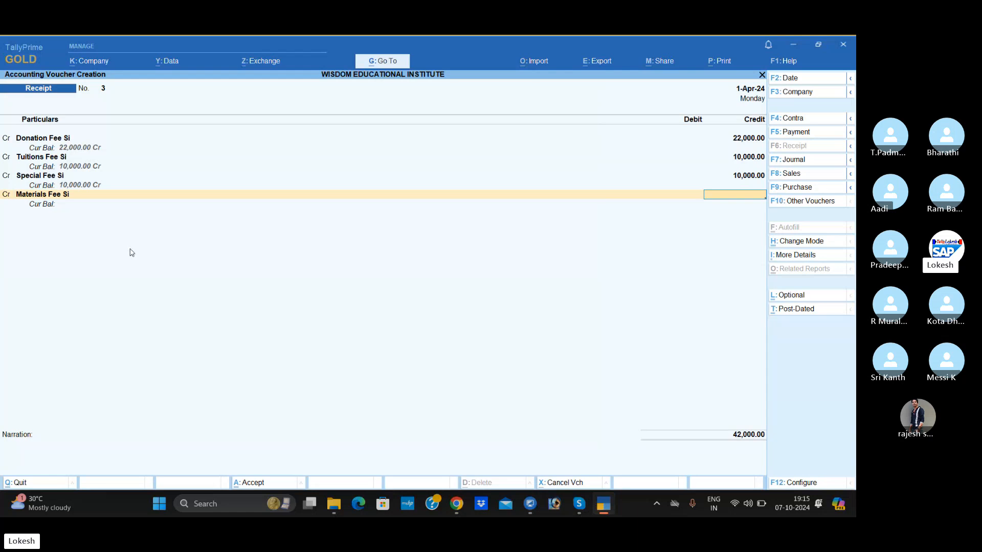
{"action": "type", "text": "15000"}
{"action": "key", "text": "Return"}
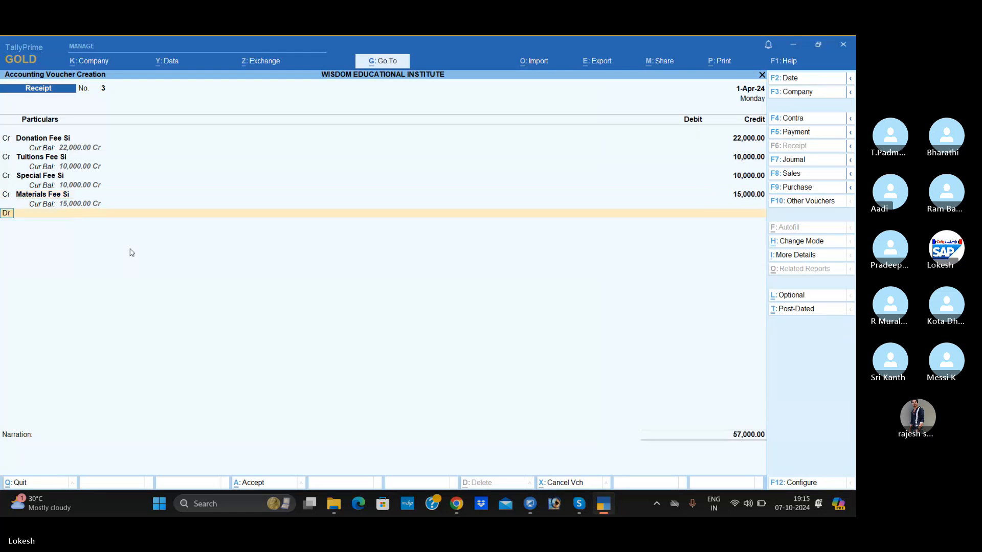
- Add a credit line to the receipt voucher for Penalties Fee Si with an amount of 1,000
{"action": "type", "text": "O"}
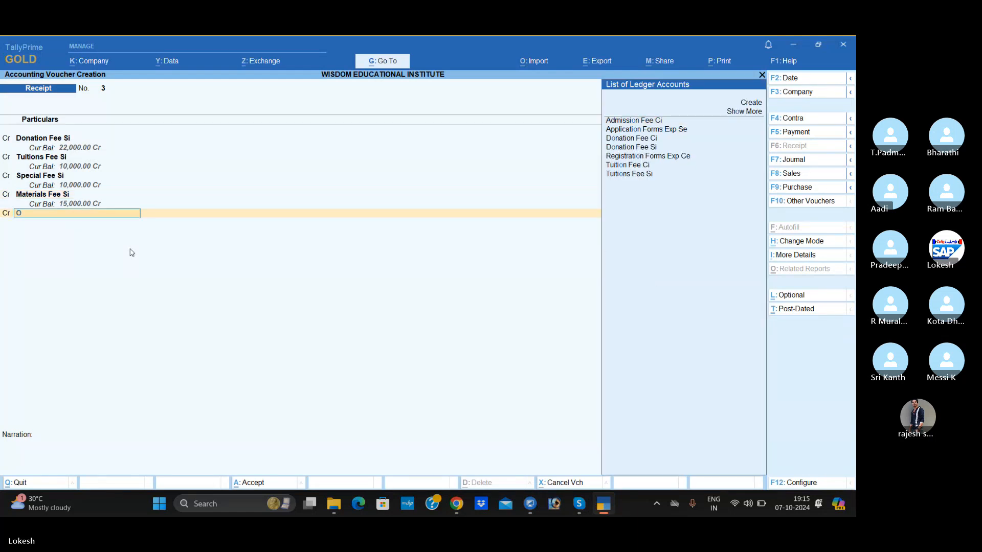
{"action": "key", "text": "BackSpace"}
{"action": "type", "text": "Pe"}
{"action": "key", "text": "Return"}
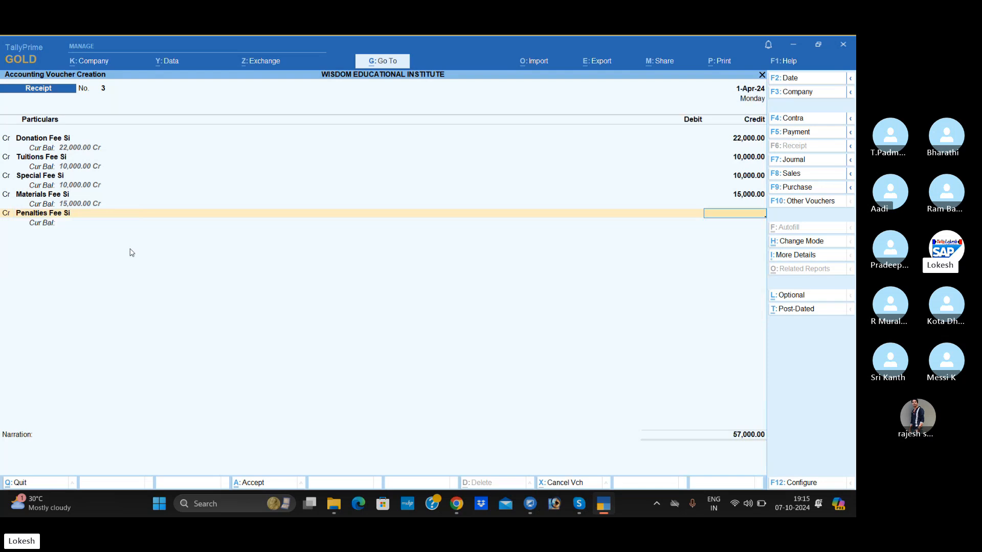
{"action": "type", "text": "1,000"}
{"action": "key", "text": "Return"}
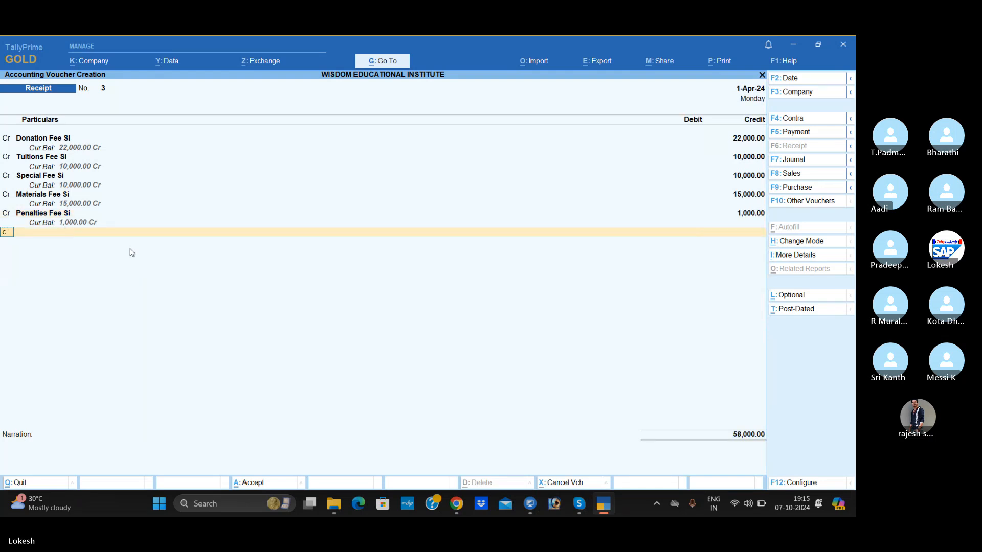
- Add a credit line to the receipt voucher for Exam Fee Si with an amount of 2,300
{"action": "type", "text": "c"}
{"action": "key", "text": "Return"}
{"action": "type", "text": "Ex"}
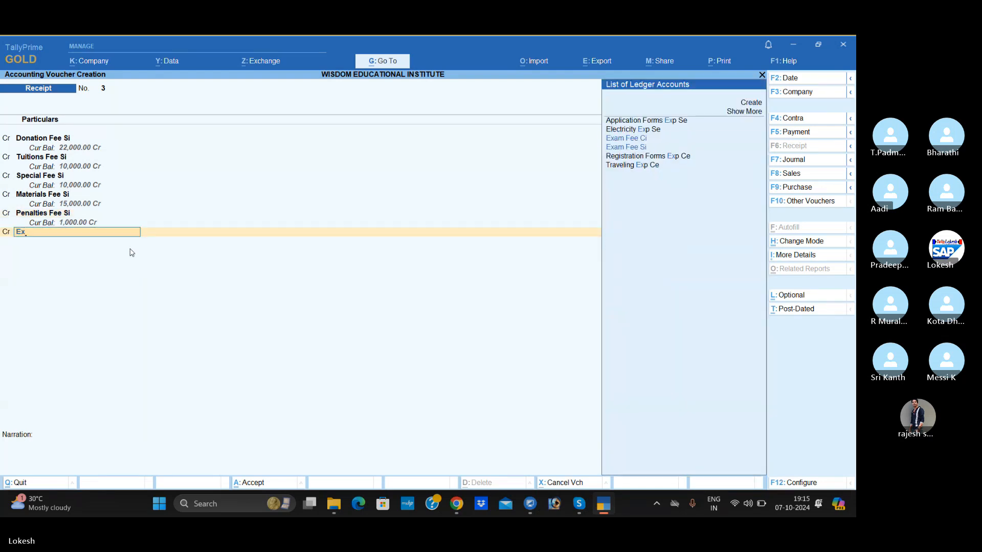
{"action": "key", "text": "Down"}
{"action": "key", "text": "Return"}
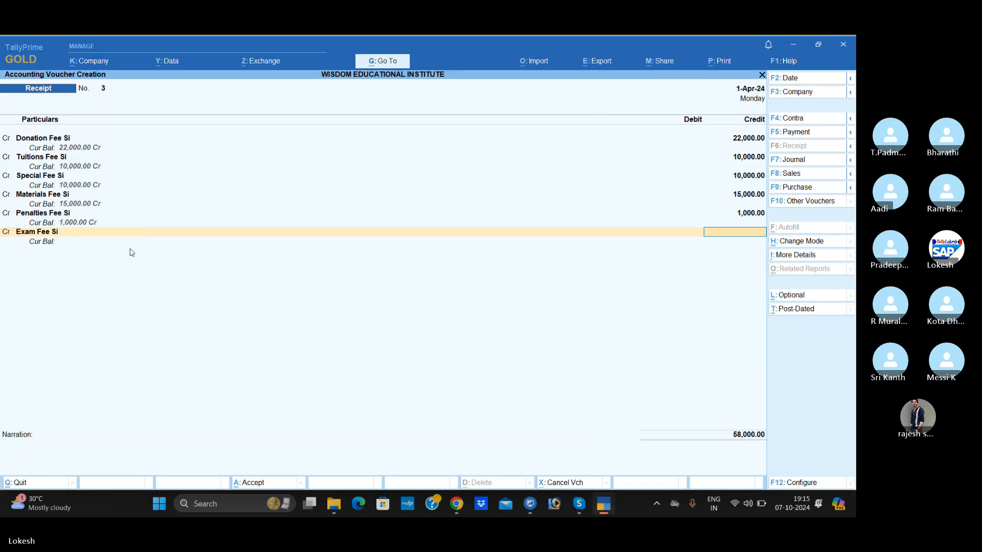
{"action": "type", "text": "2300"}
{"action": "key", "text": "Return"}
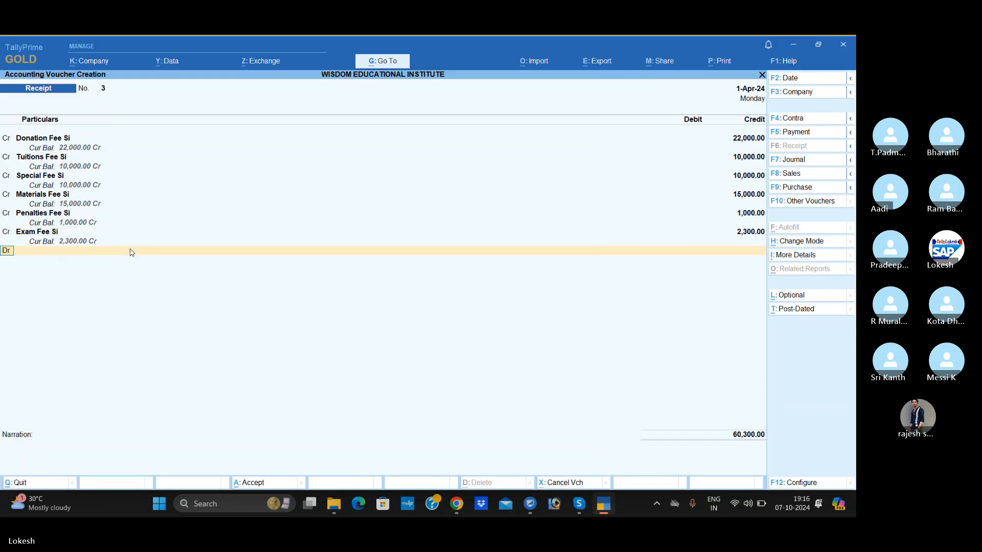
- Debit Cash for the full 60,300 in the receipt voucher and save it without a narration
{"action": "key", "text": "Return"}
{"action": "key", "text": "Down"}
{"action": "key", "text": "Down"}
{"action": "key", "text": "Down"}
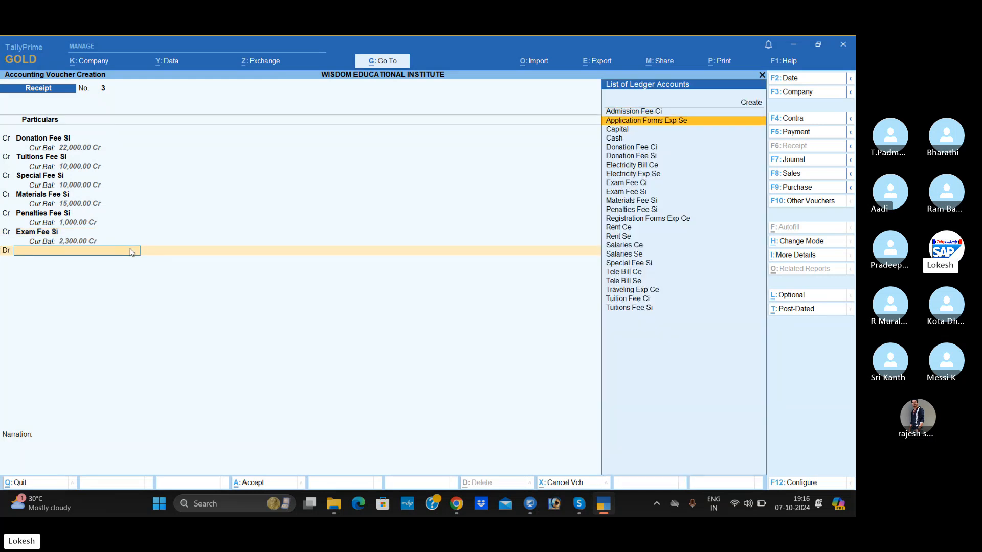
{"action": "key", "text": "Return"}
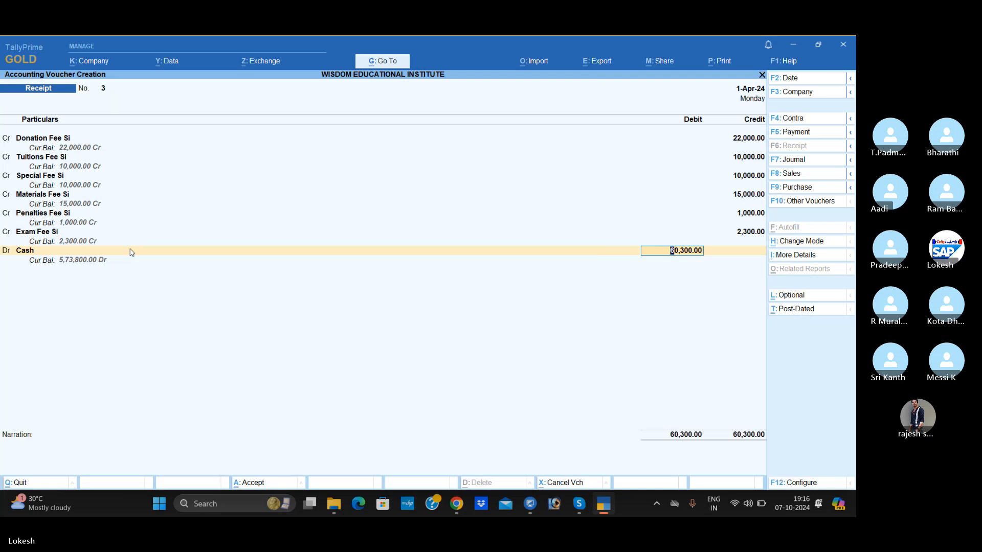
{"action": "key", "text": "Return"}
{"action": "key", "text": "Return"}
{"action": "key", "text": "Return"}
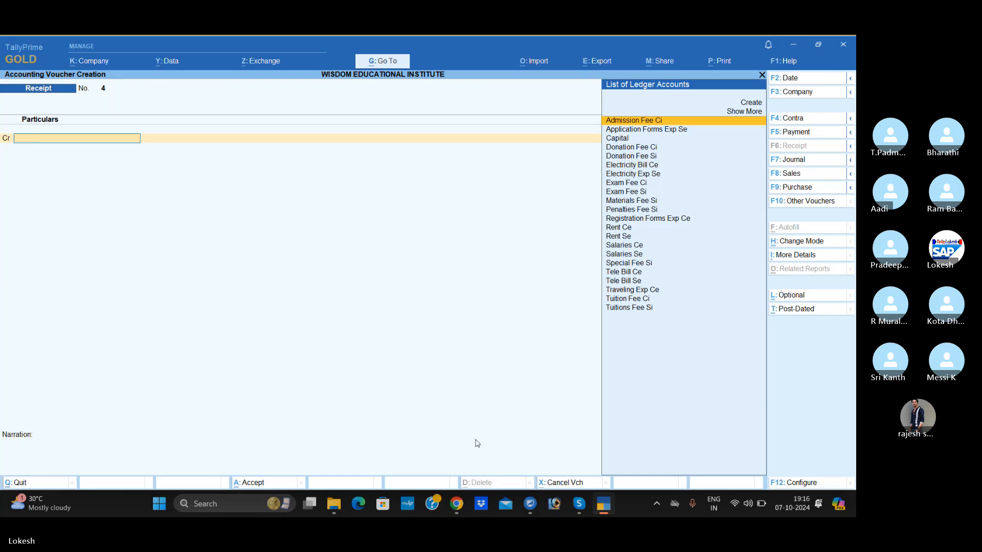
- Unmute the microphone in the Skype call and switch back to TallyPrime
{"action": "left_click", "coordinate": [578, 503]}
{"action": "left_click", "coordinate": [559, 447]}
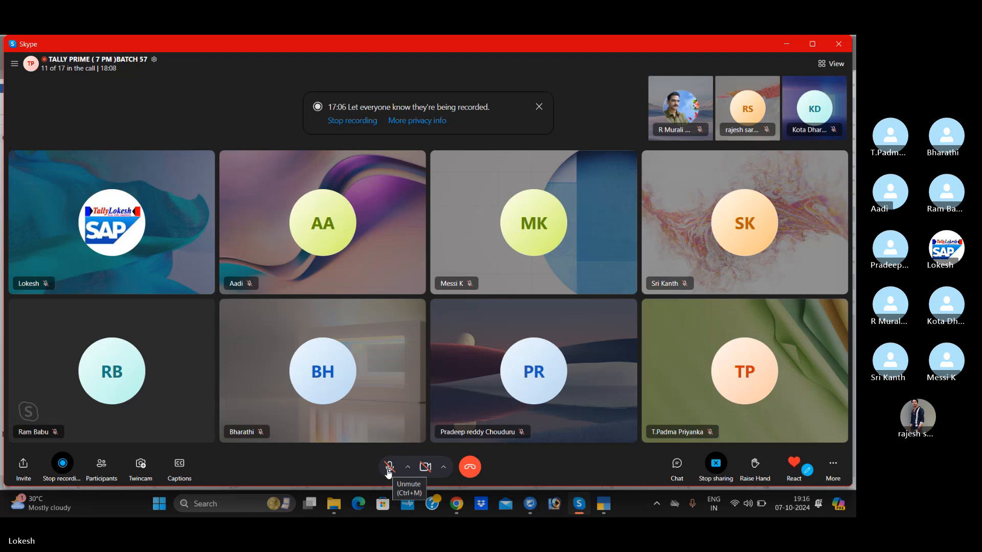
{"action": "left_click", "coordinate": [389, 467]}
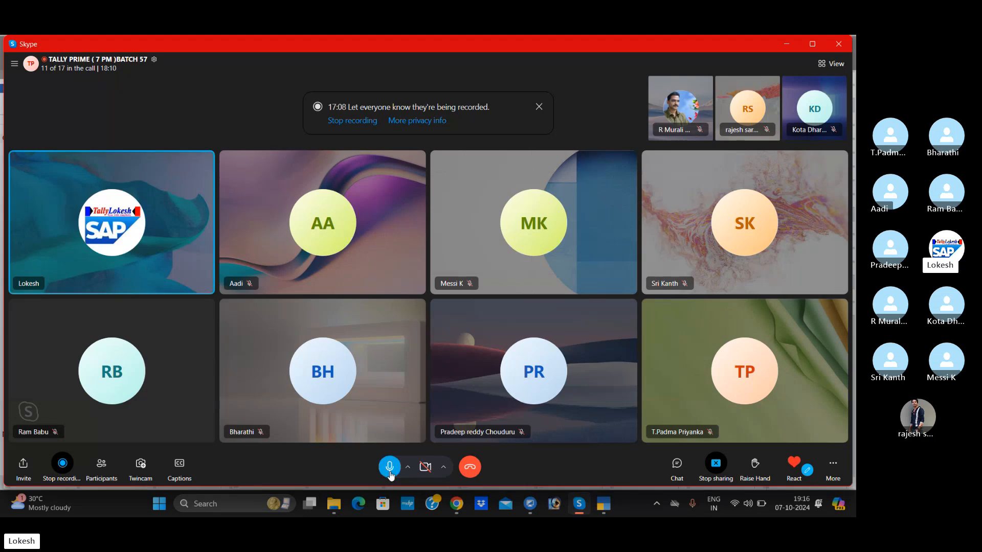
{"action": "key", "text": "alt+Tab"}
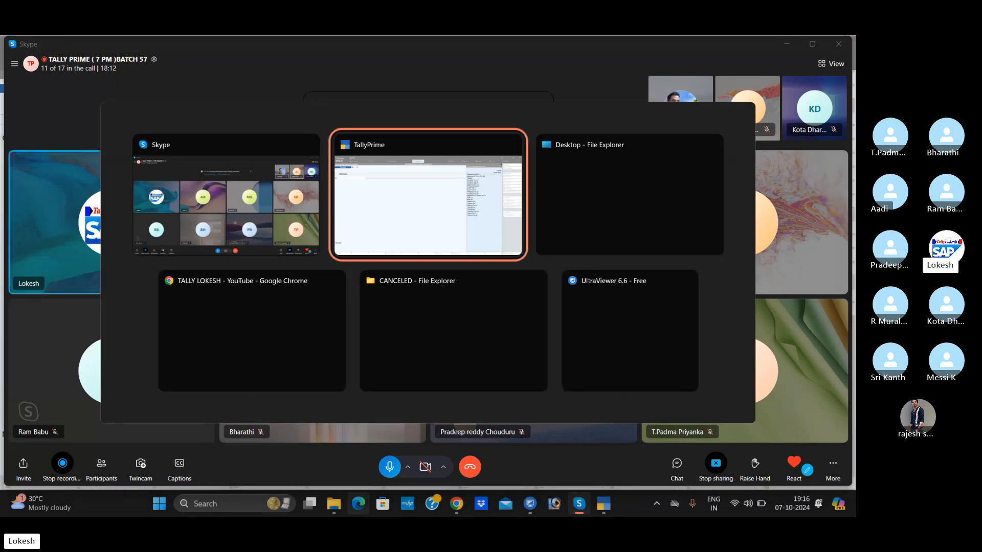
- Quit the blank receipt voucher and review the recorded vouchers in the Day Book
{"action": "key", "text": "Escape"}
{"action": "key", "text": "Escape"}
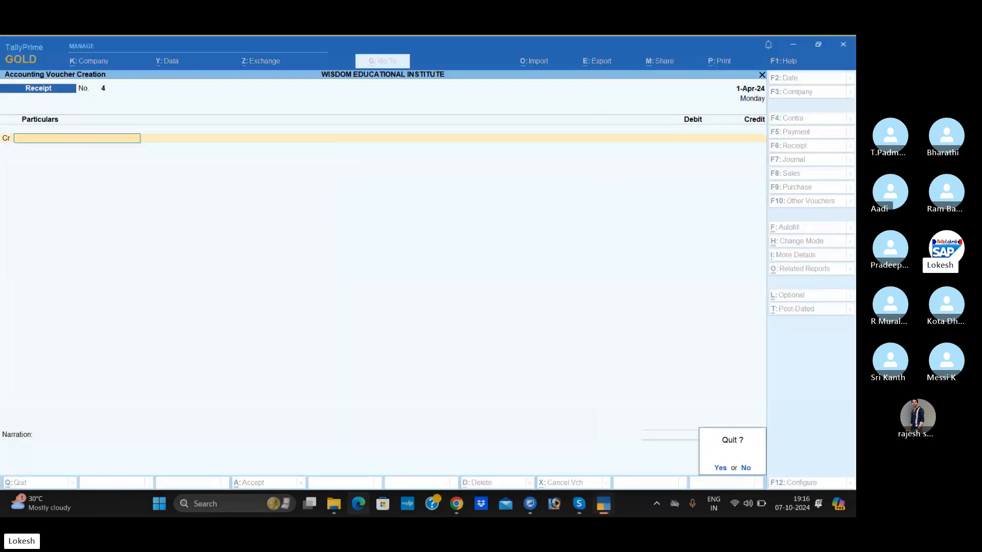
{"action": "key", "text": "y"}
{"action": "key", "text": "Down"}
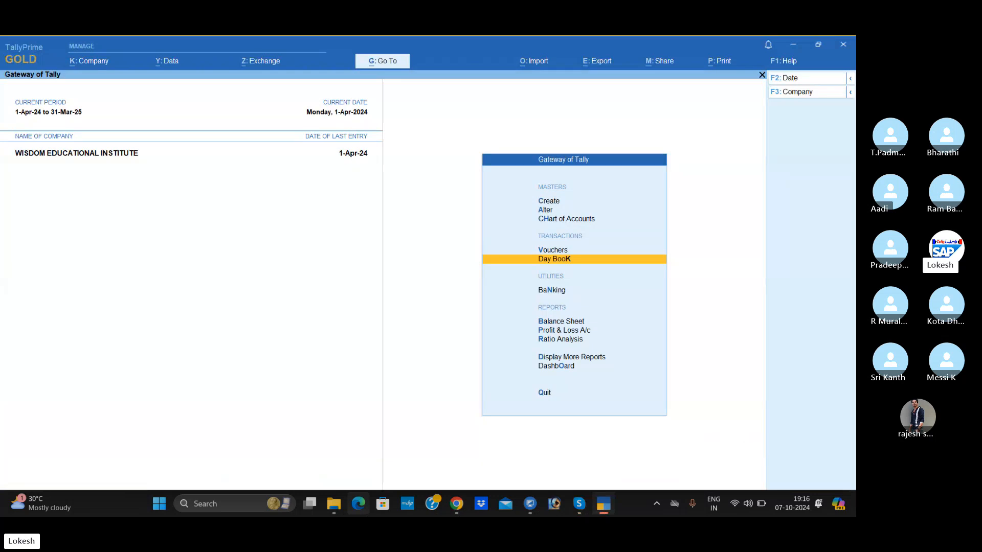
{"action": "key", "text": "Return"}
{"action": "key", "text": "Down"}
{"action": "key", "text": "Down"}
{"action": "key", "text": "Down"}
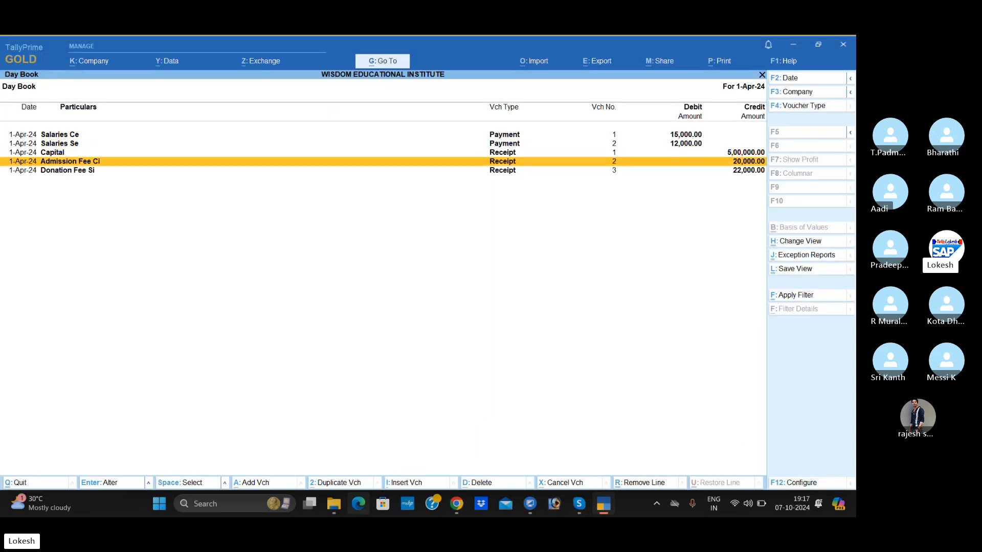
- Leave the Day Book and open the Profit & Loss A/c in detailed view
{"action": "key", "text": "Escape"}
{"action": "key", "text": "Down"}
{"action": "key", "text": "Down"}
{"action": "key", "text": "Down"}
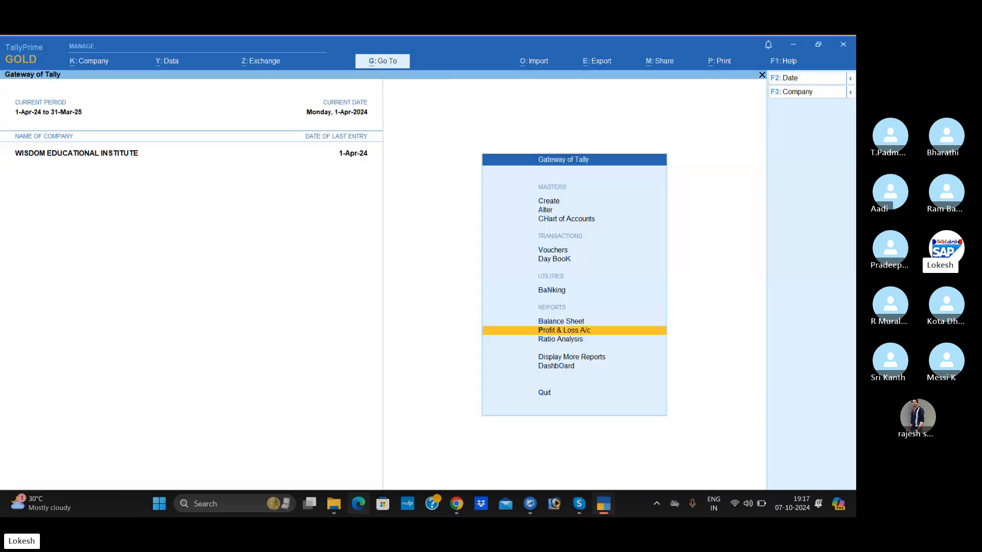
{"action": "key", "text": "Return"}
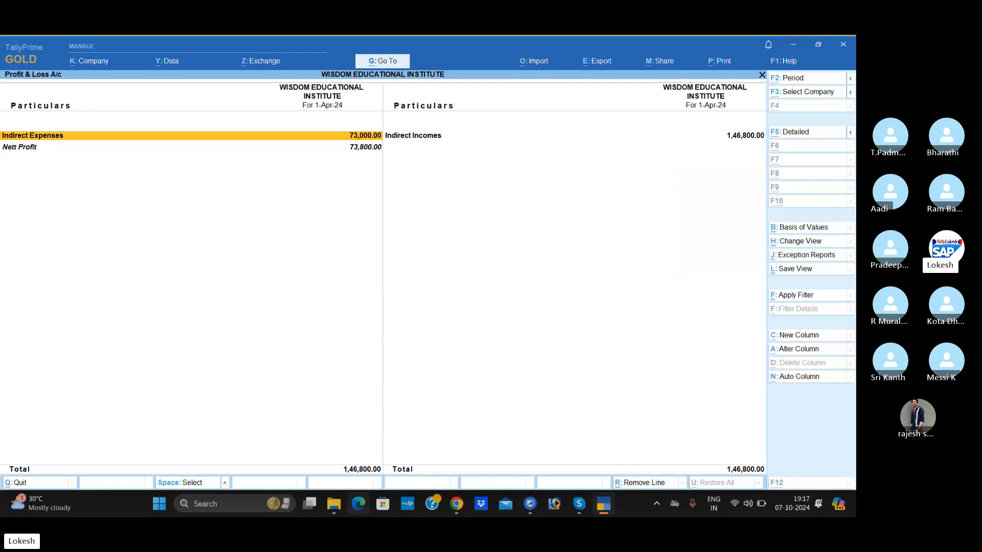
{"action": "key", "text": "alt+F5"}
- Examine the college and school breakdown of indirect expenses and indirect incomes in the Profit & Loss A/c
{"action": "key", "text": "Down"}
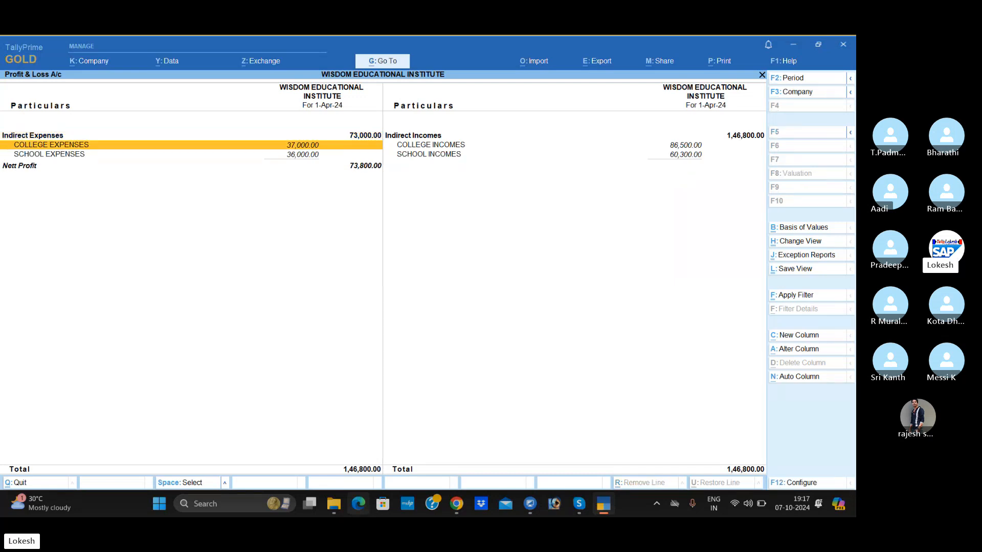
{"action": "key", "text": "Down"}
{"action": "key", "text": "Down"}
{"action": "key", "text": "Right"}
{"action": "key", "text": "Up"}
{"action": "key", "text": "Up"}
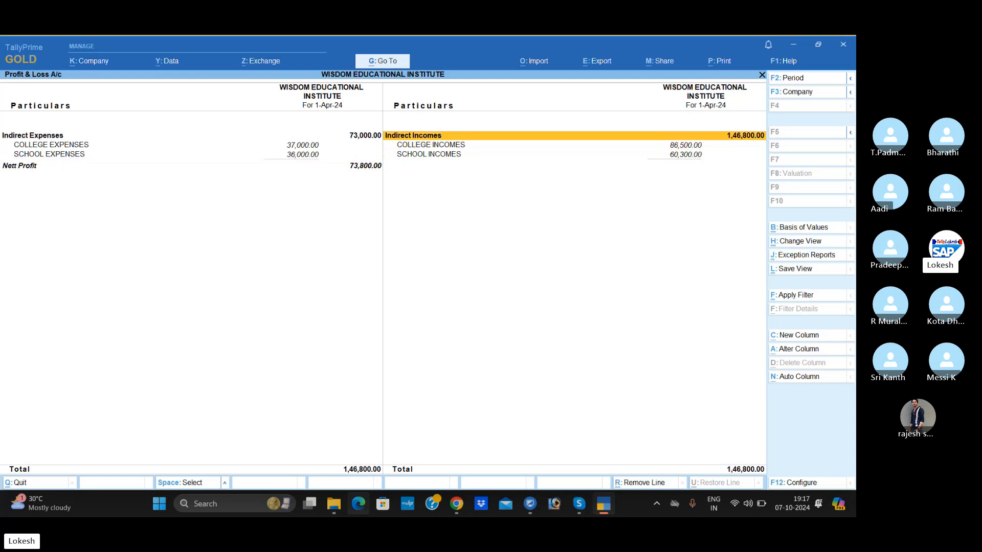
{"action": "key", "text": "Left"}
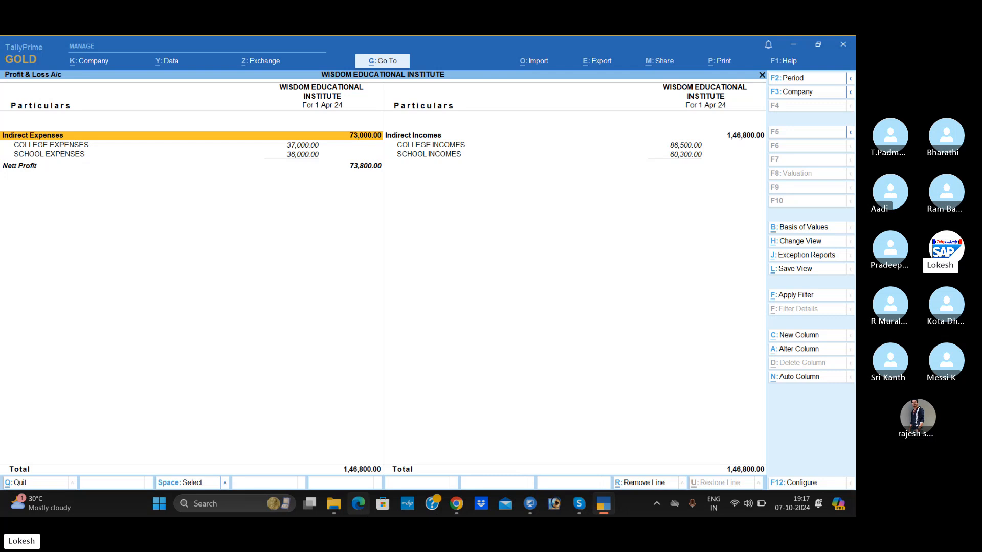
- Leave the Profit & Loss A/c and open the Dashboard to examine its summary tiles
{"action": "key", "text": "Down"}
{"action": "key", "text": "Down"}
{"action": "key", "text": "Down"}
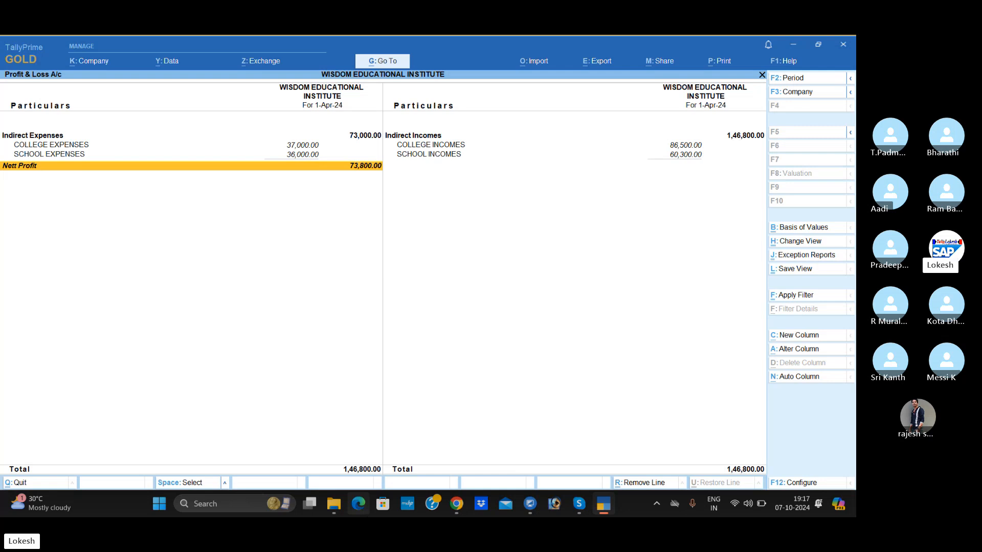
{"action": "key", "text": "Escape"}
{"action": "key", "text": "Down"}
{"action": "key", "text": "Down"}
{"action": "key", "text": "Down"}
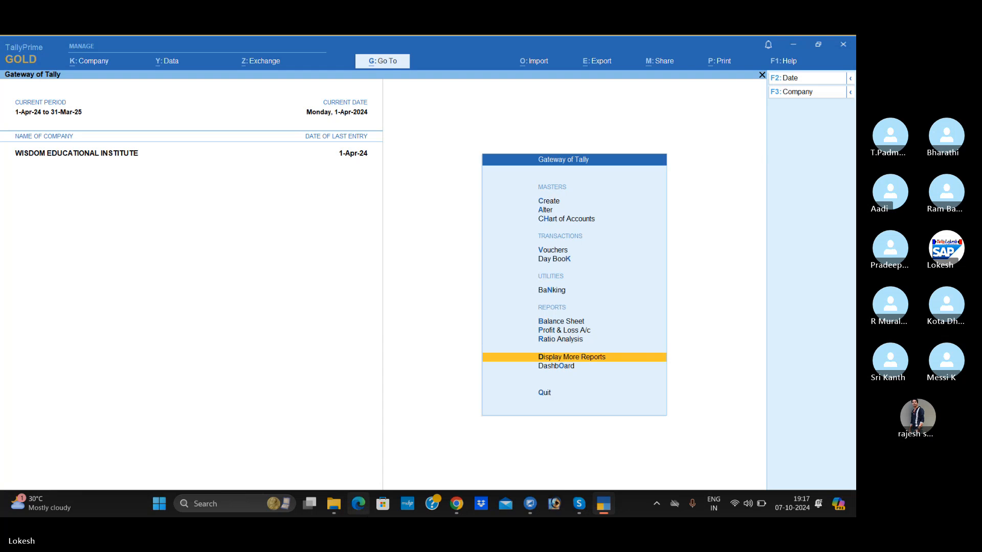
{"action": "key", "text": "Return"}
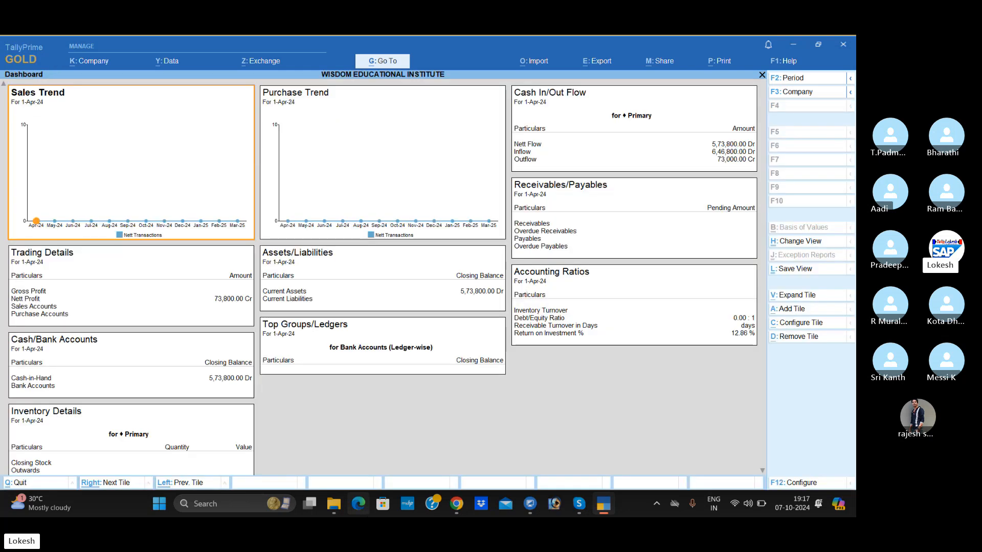
{"action": "left_click", "coordinate": [762, 470]}
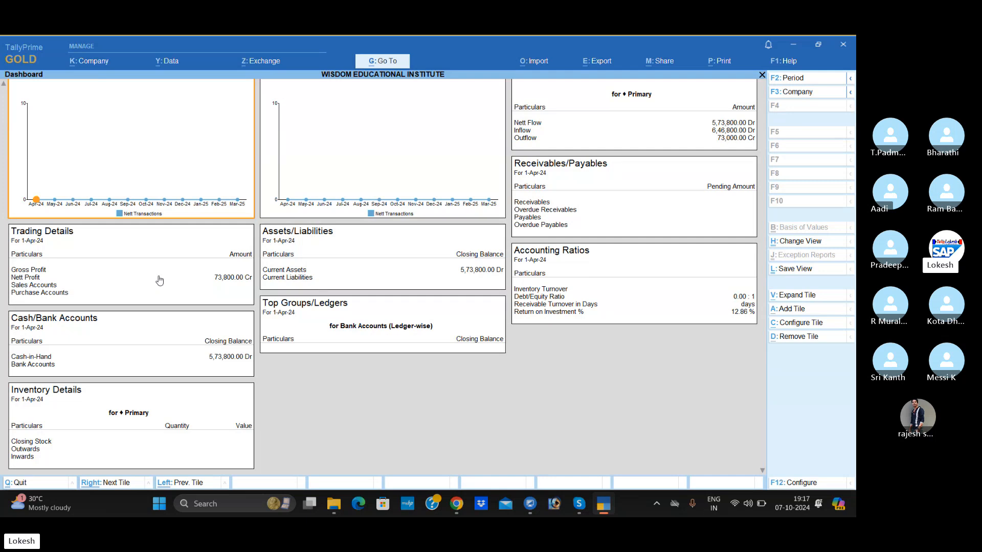
- Quit the Dashboard and reopen the Profit & Loss A/c
{"action": "key", "text": "Escape"}
{"action": "key", "text": "Up"}
{"action": "key", "text": "Up"}
{"action": "key", "text": "Up"}
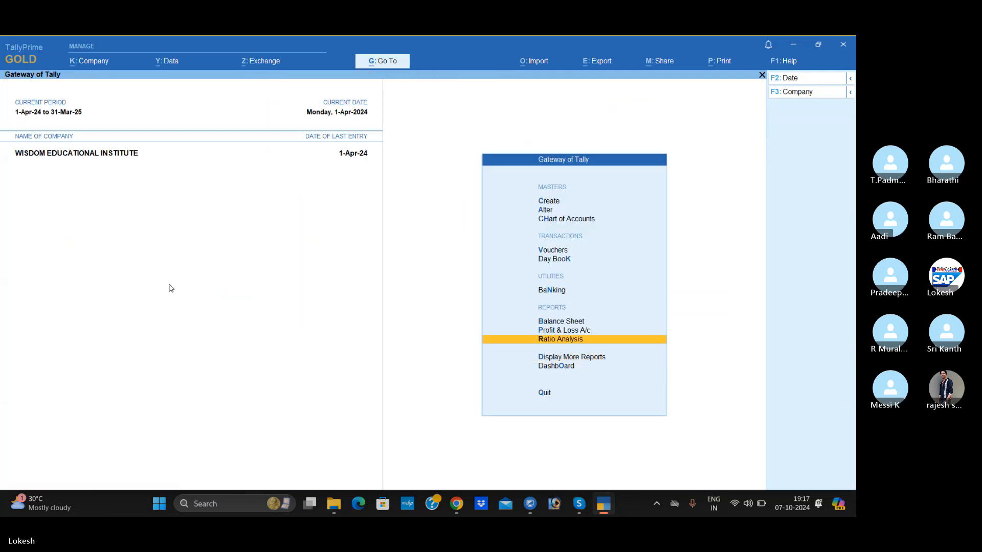
{"action": "key", "text": "Return"}
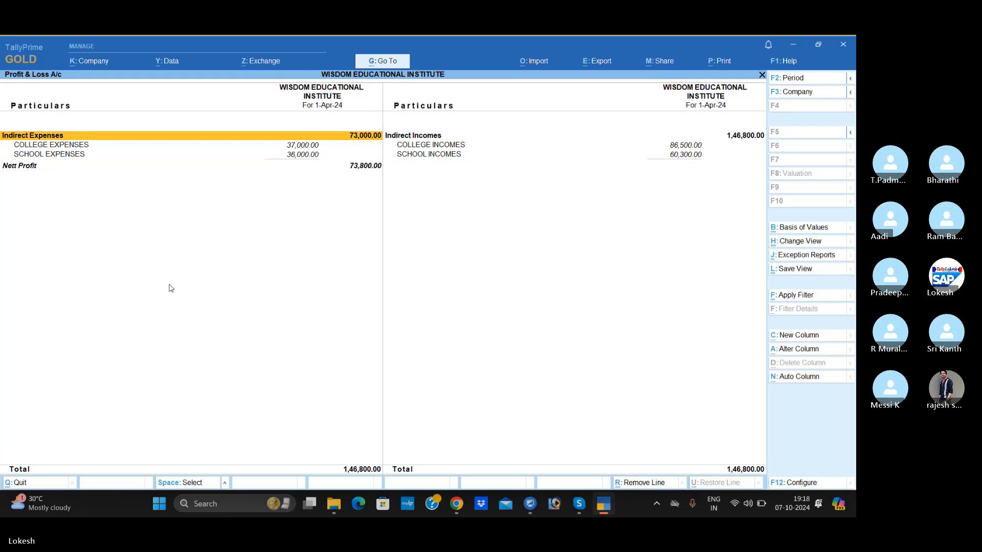
- Drill into COLLEGE EXPENSES under Indirect Expenses, review each ledger's closing balance, and return to the Profit & Loss A/c
{"action": "key", "text": "Down"}
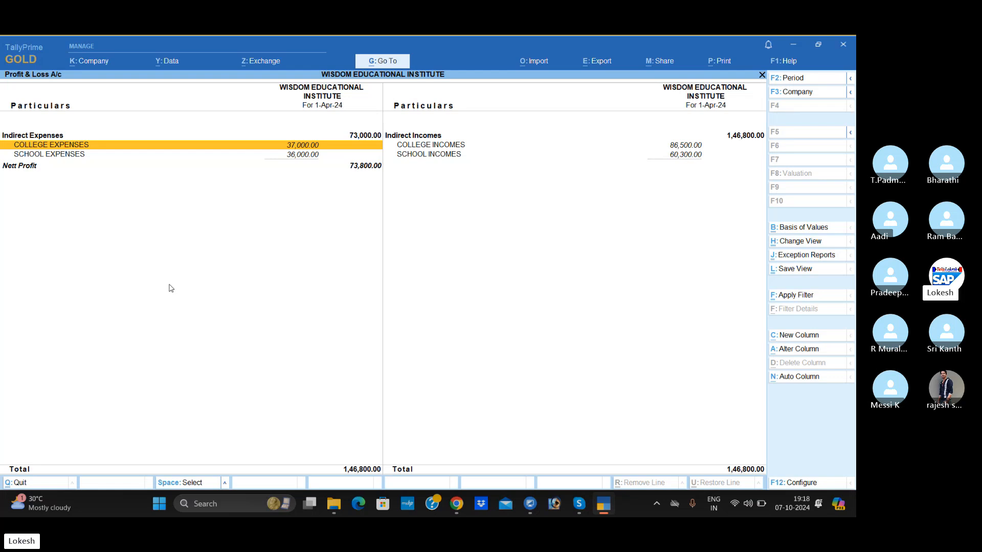
{"action": "key", "text": "Return"}
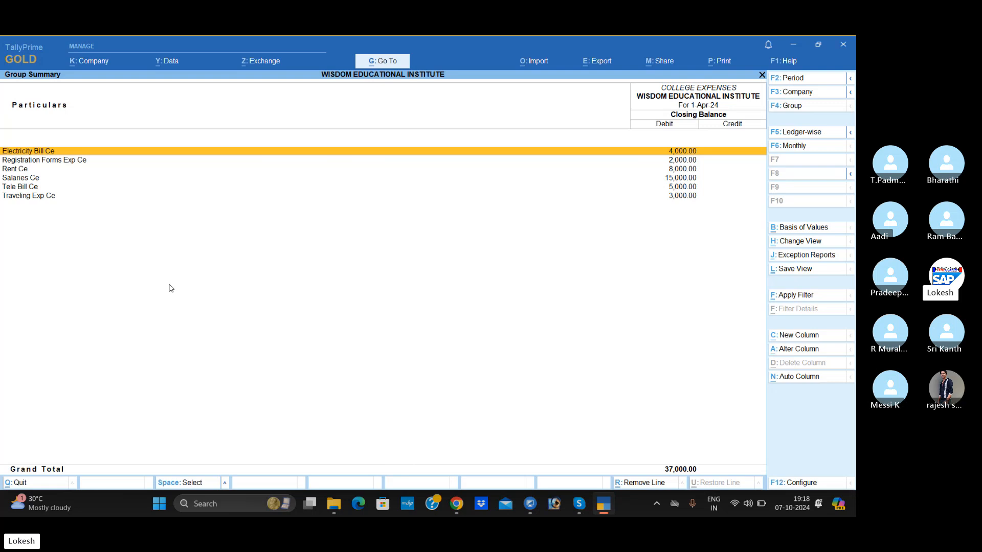
{"action": "key", "text": "Down"}
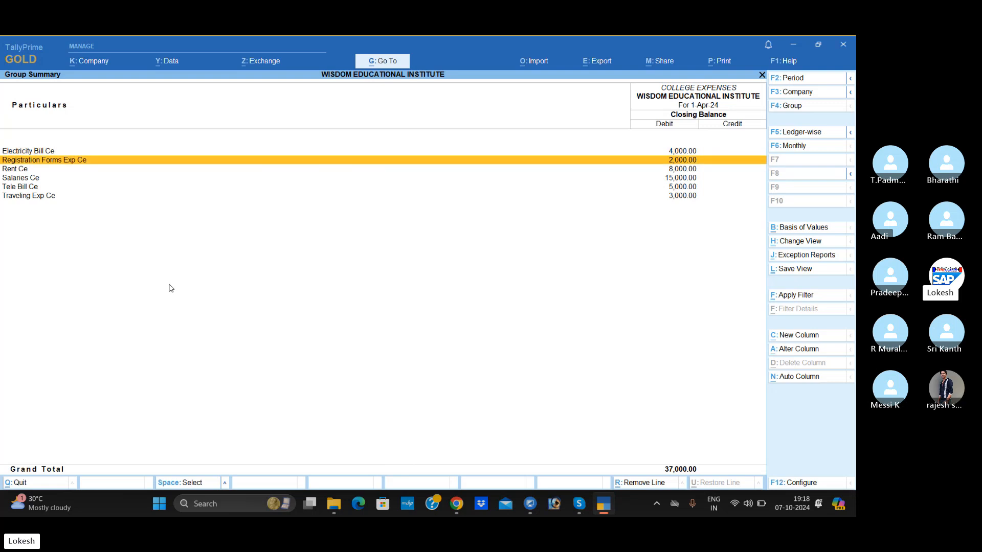
{"action": "key", "text": "Down"}
{"action": "key", "text": "Down"}
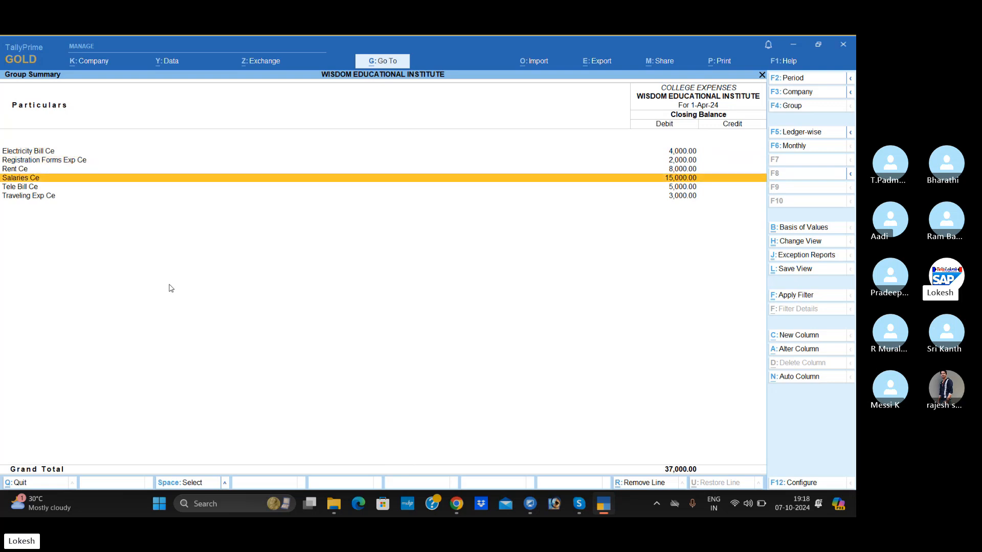
{"action": "key", "text": "Down"}
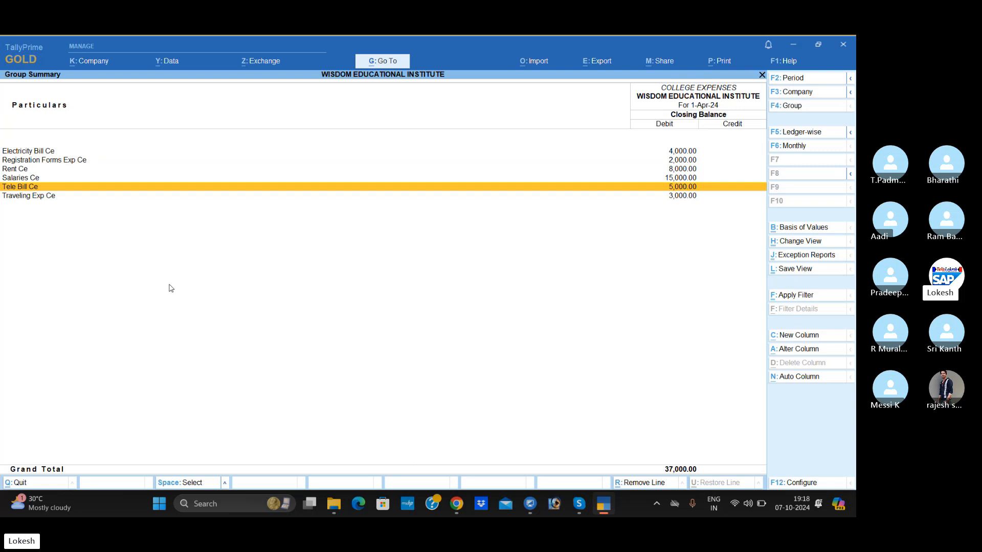
{"action": "key", "text": "Down"}
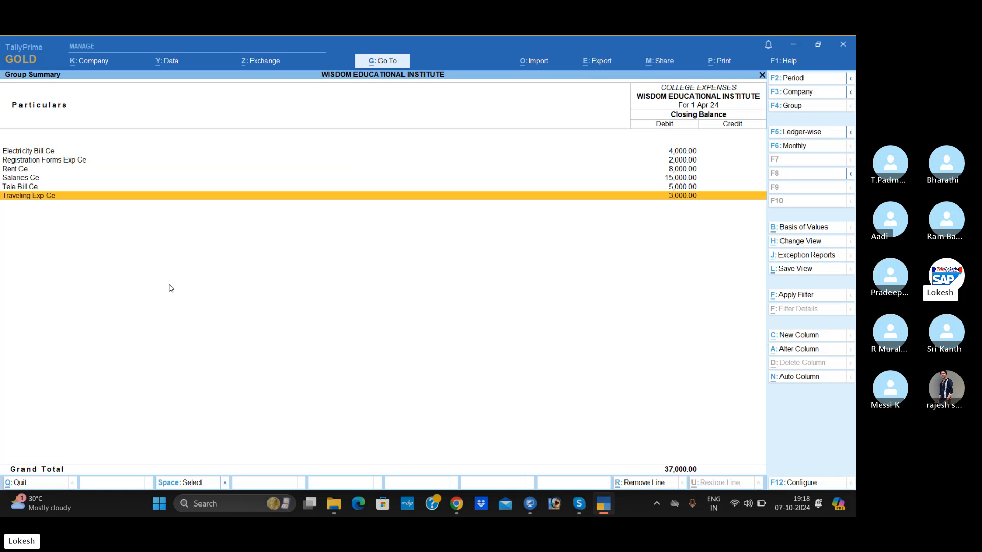
{"action": "key", "text": "Escape"}
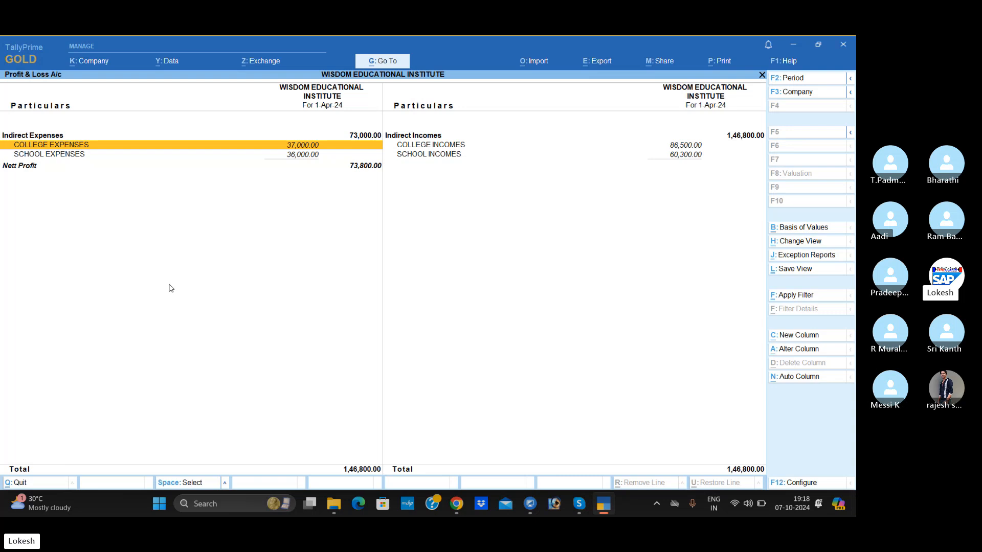
- Drill into SCHOOL EXPENSES under Indirect Expenses, review each ledger's closing balance, and return to the Profit & Loss A/c
{"action": "key", "text": "Down"}
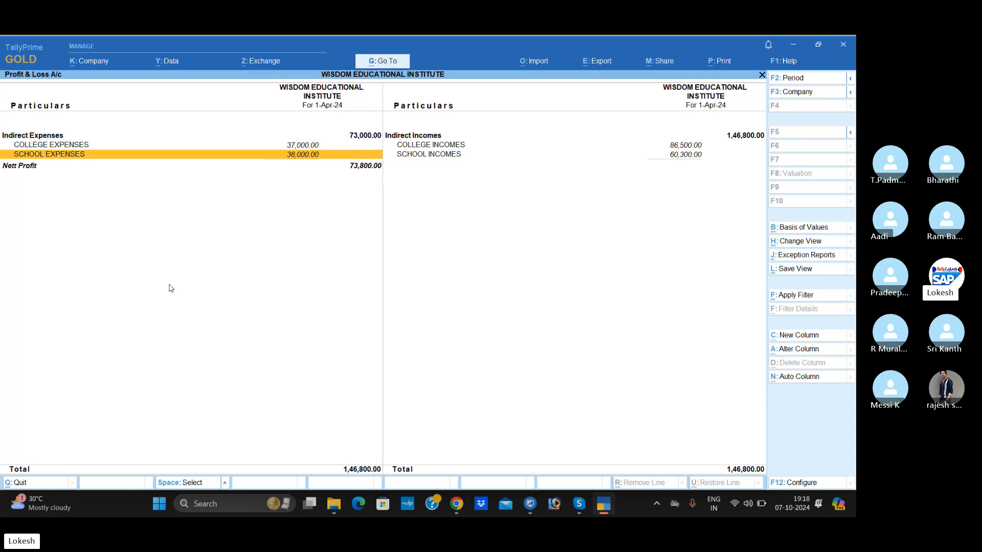
{"action": "key", "text": "Return"}
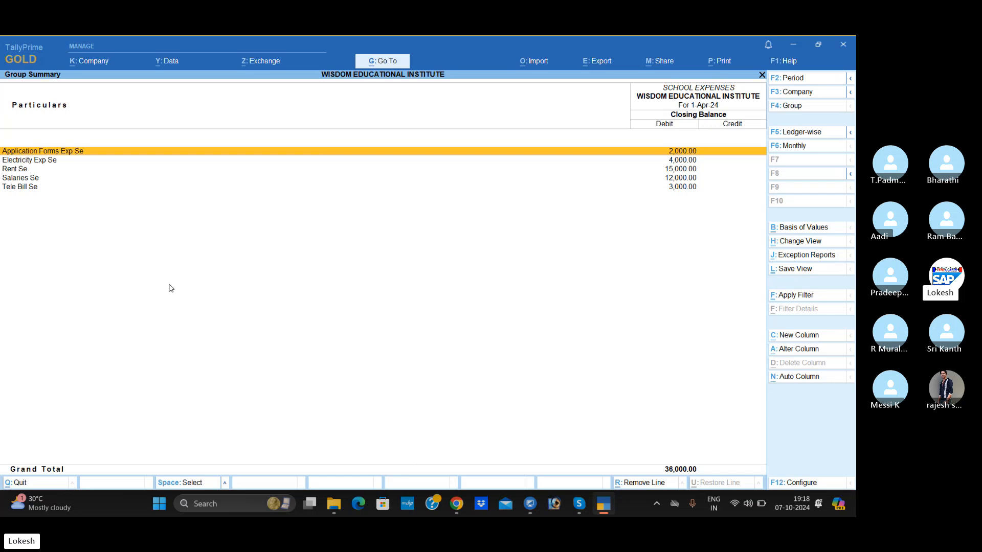
{"action": "key", "text": "Down"}
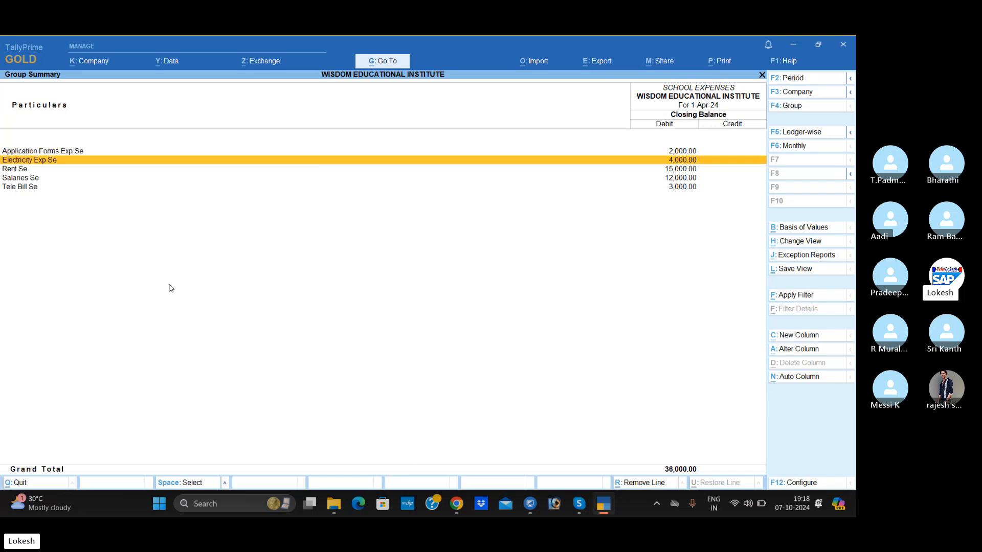
{"action": "key", "text": "Down"}
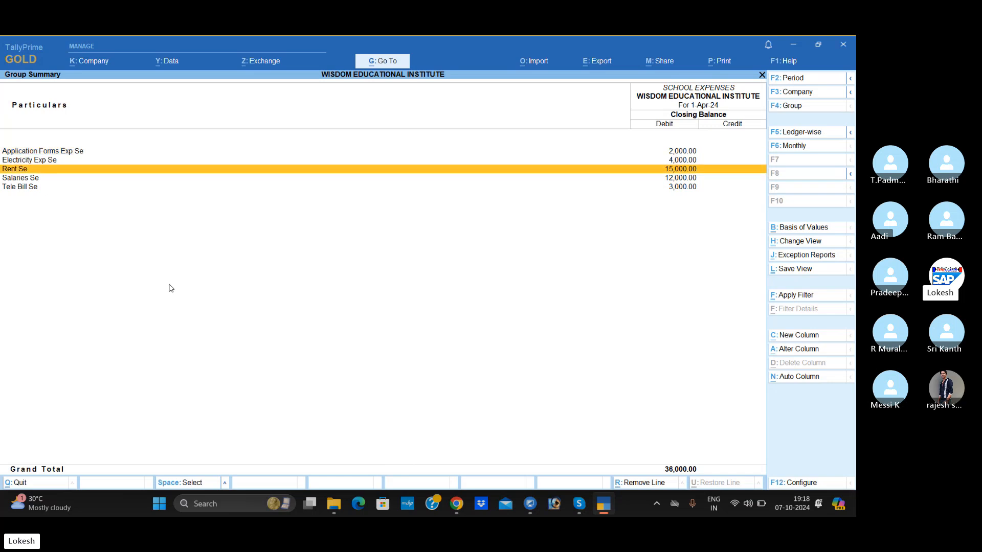
{"action": "key", "text": "Down"}
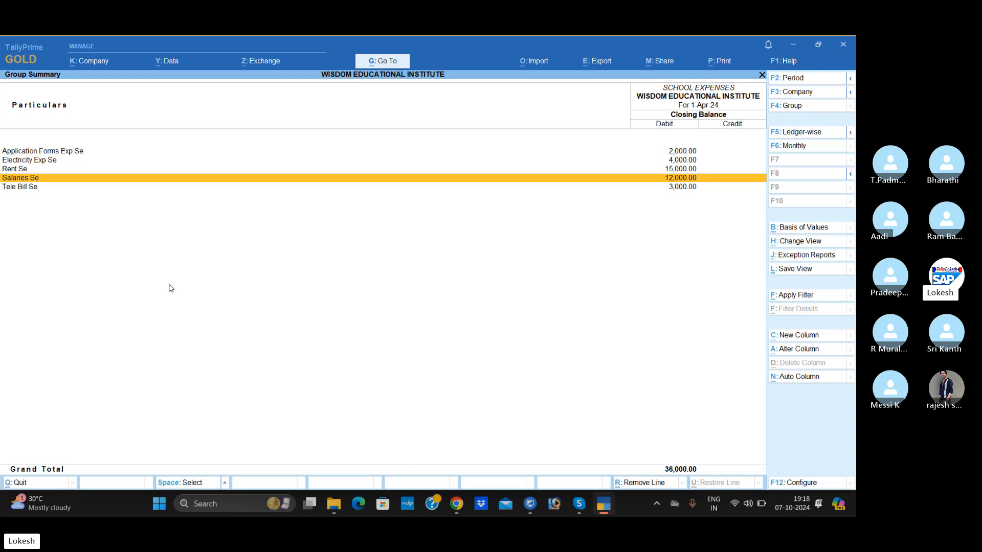
{"action": "key", "text": "Down"}
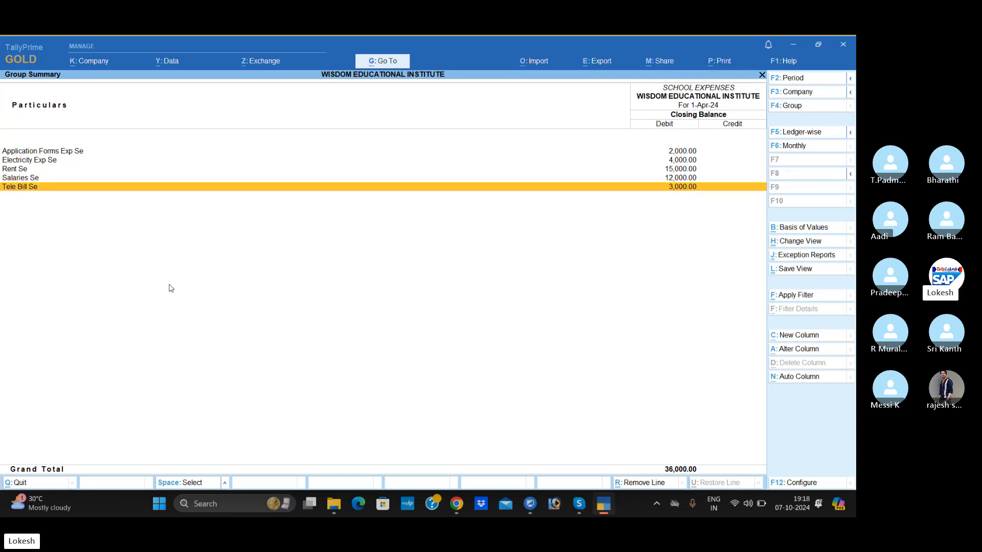
{"action": "key", "text": "Escape"}
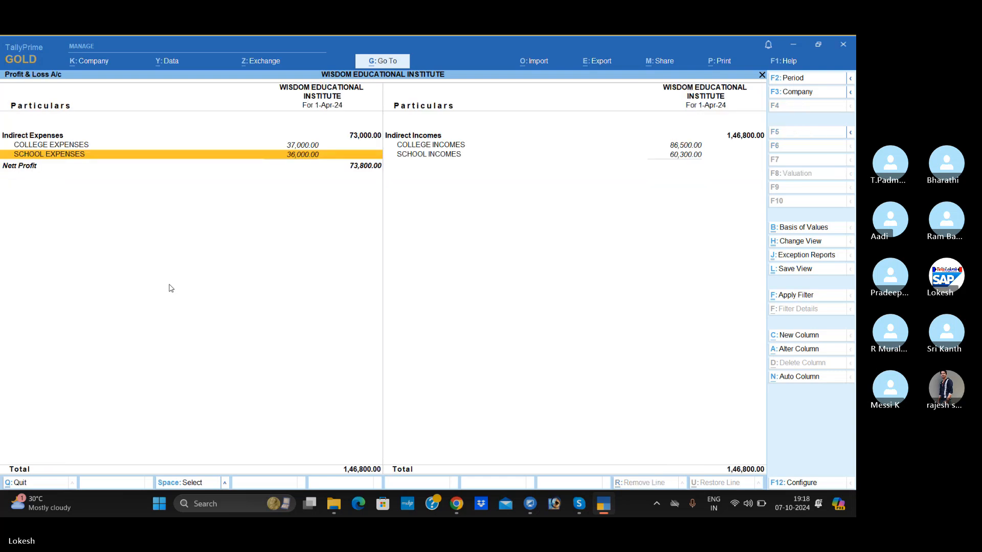
- Drill into COLLEGE INCOMES, review its fee ledgers, and return to the Profit & Loss A/c with SCHOOL INCOMES selected
{"action": "key", "text": "Right"}
{"action": "key", "text": "Up"}
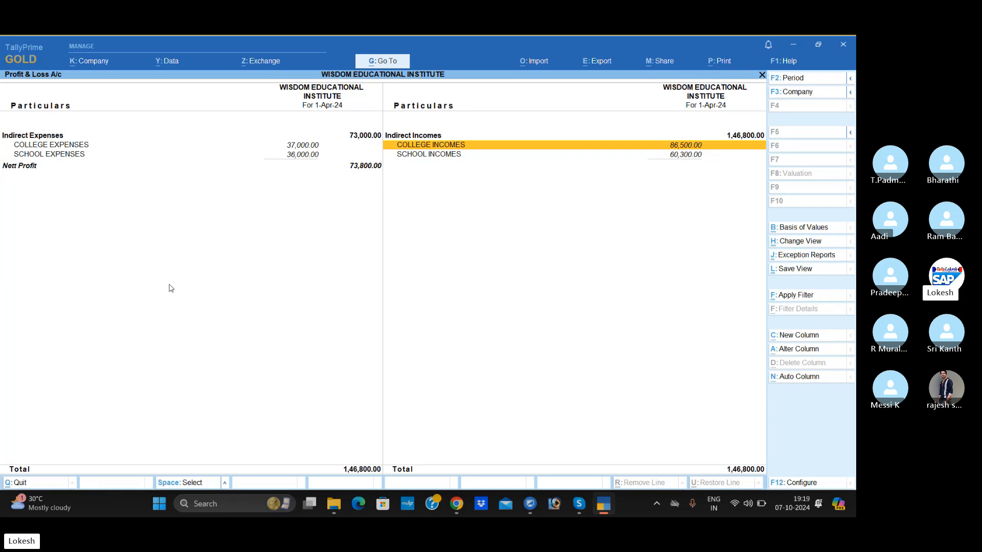
{"action": "key", "text": "Return"}
{"action": "key", "text": "Down"}
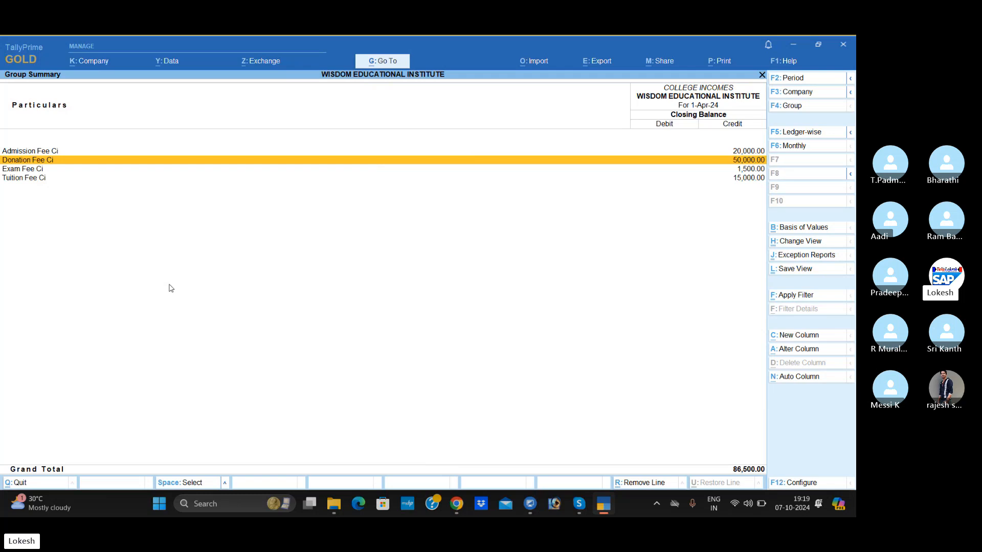
{"action": "key", "text": "Down"}
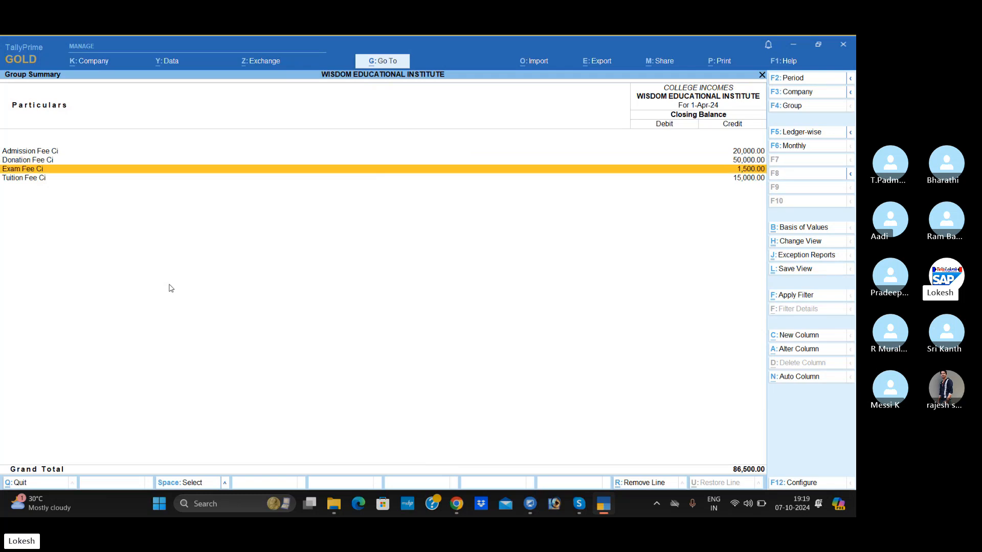
{"action": "key", "text": "Down"}
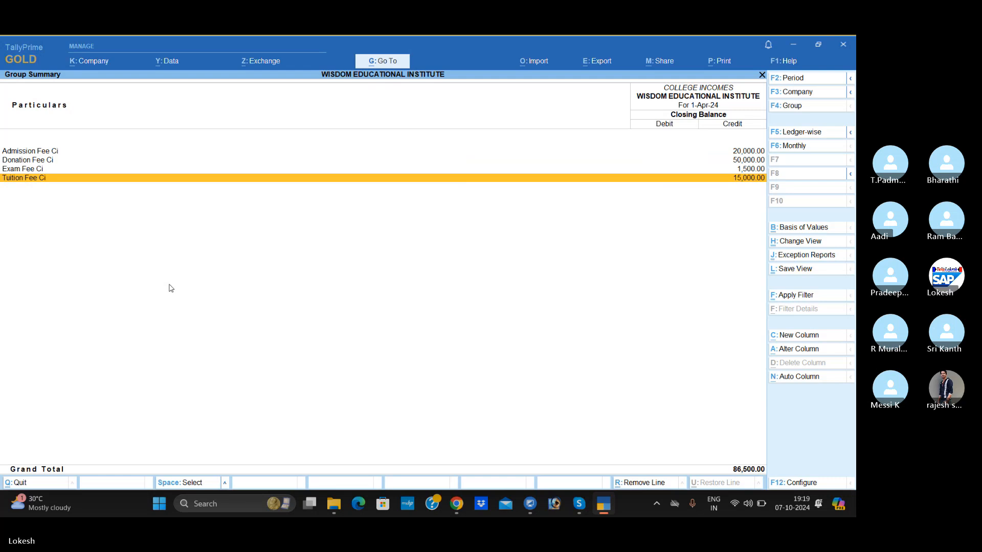
{"action": "key", "text": "Escape"}
{"action": "key", "text": "Down"}
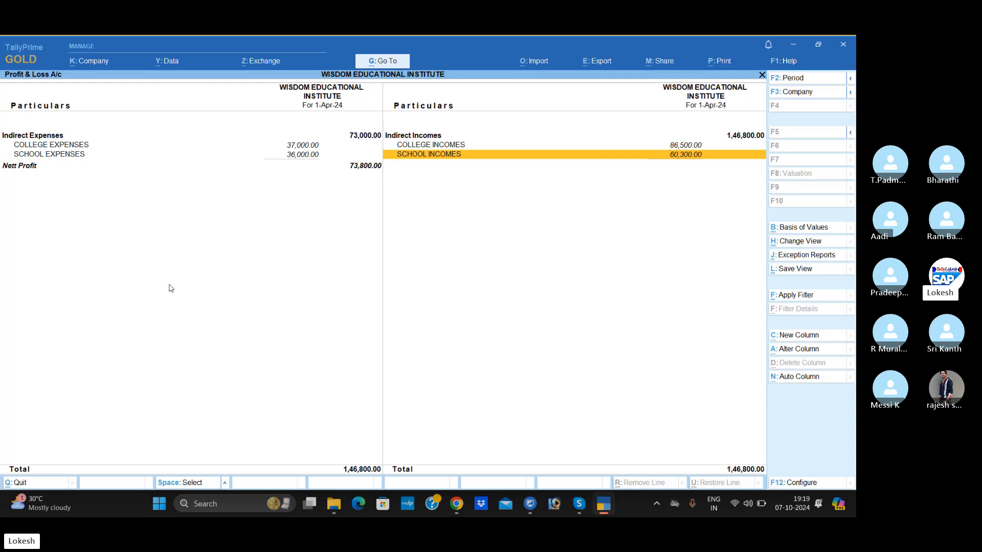
- Leave the Profit & Loss A/c and open the Account Books among the additional reports
{"action": "key", "text": "Escape"}
{"action": "key", "text": "Down"}
{"action": "key", "text": "Down"}
{"action": "key", "text": "Down"}
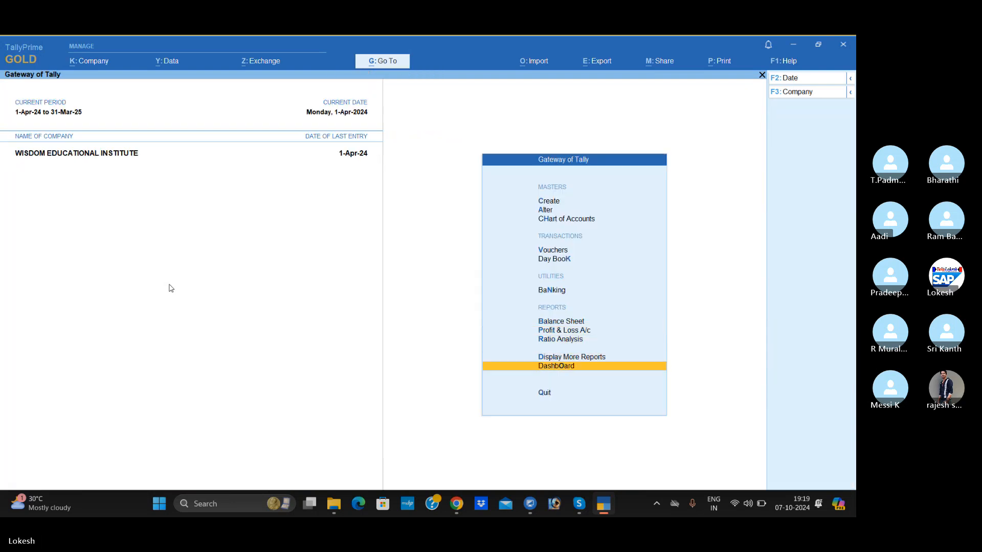
{"action": "key", "text": "Up"}
{"action": "key", "text": "Return"}
{"action": "key", "text": "Down"}
{"action": "key", "text": "Down"}
{"action": "key", "text": "Down"}
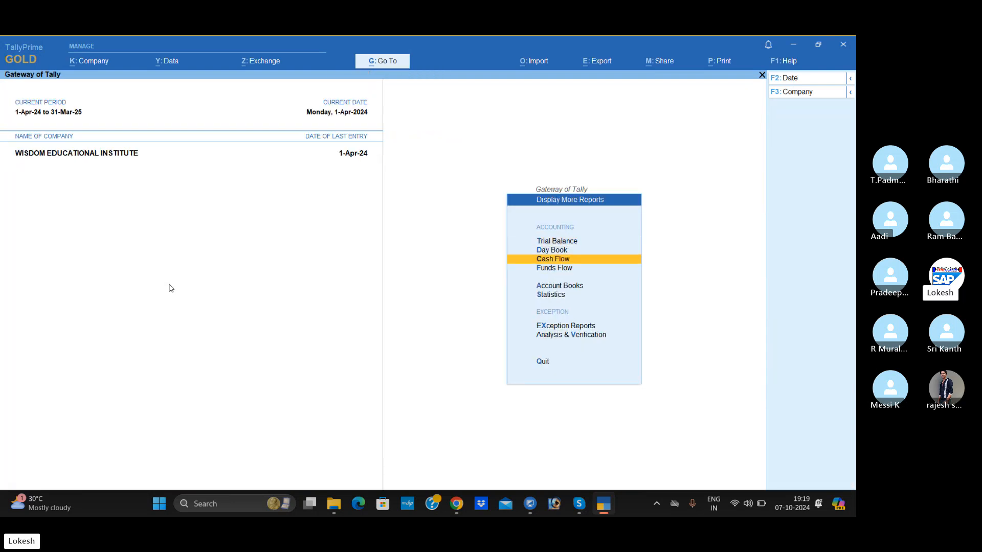
{"action": "key", "text": "Down"}
{"action": "key", "text": "Return"}
- View the April vouchers in the Receipt Register and return to the Account Books
{"action": "key", "text": "Down"}
{"action": "key", "text": "Down"}
{"action": "key", "text": "Down"}
{"action": "key", "text": "Down"}
{"action": "key", "text": "Down"}
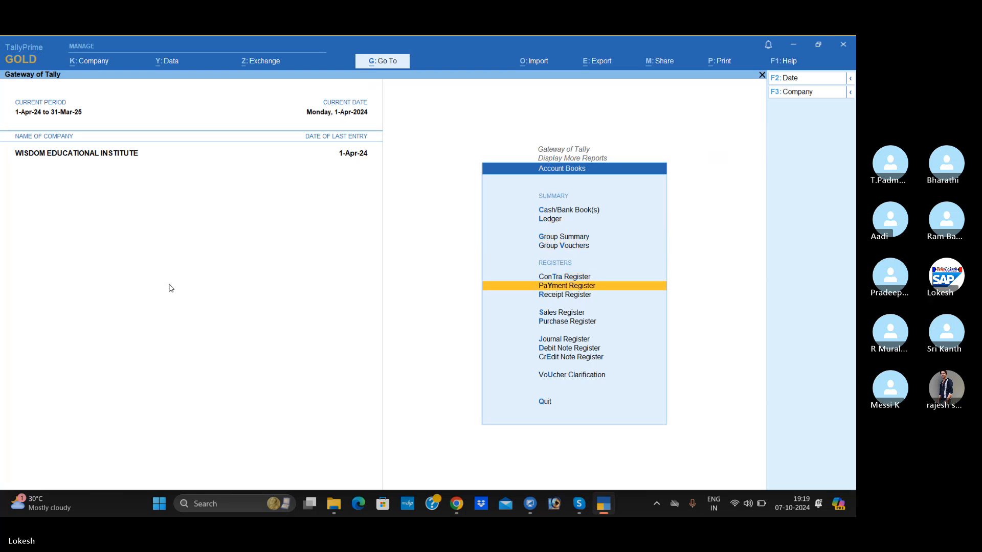
{"action": "key", "text": "Down"}
{"action": "key", "text": "Return"}
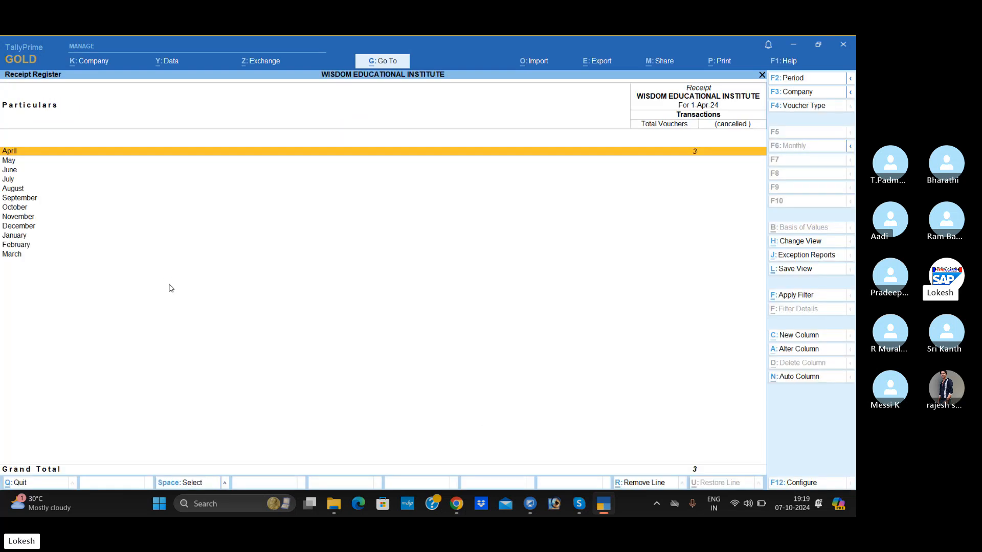
{"action": "key", "text": "Return"}
{"action": "key", "text": "Escape"}
{"action": "key", "text": "Escape"}
- View the April vouchers in the Payment Register and return to the Account Books
{"action": "key", "text": "Up"}
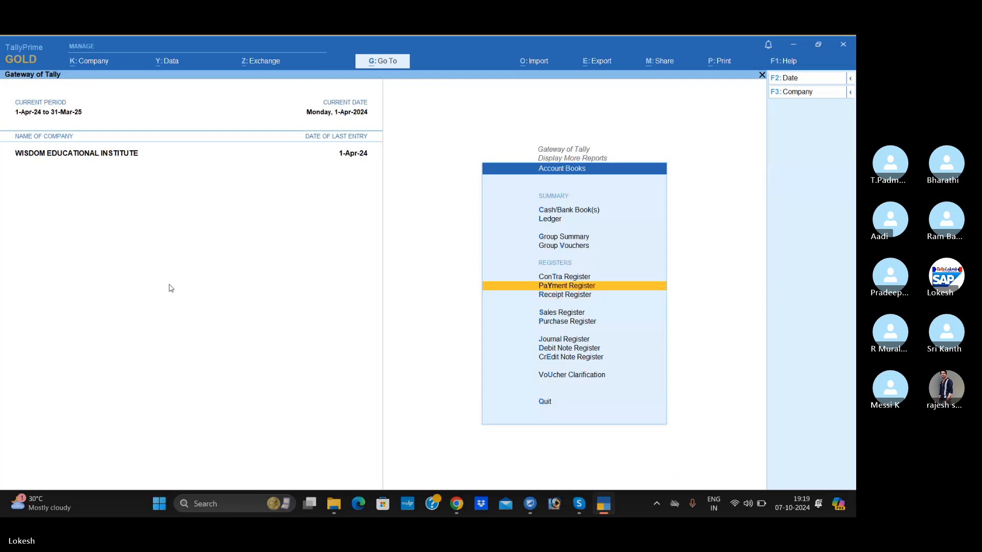
{"action": "key", "text": "Return"}
{"action": "key", "text": "Return"}
{"action": "key", "text": "Escape"}
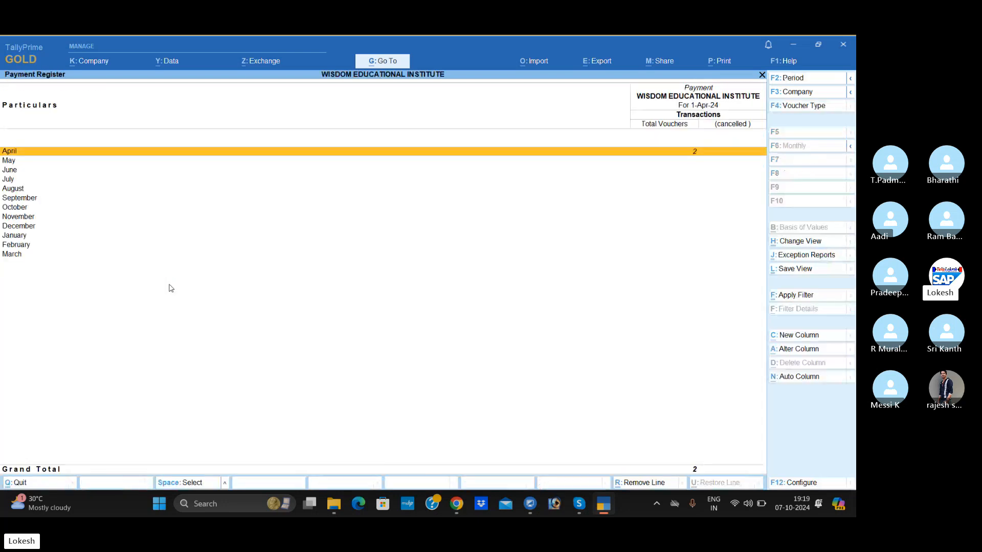
{"action": "key", "text": "Escape"}
- Check the monthly Contra Register and return to the Gateway of Tally
{"action": "key", "text": "Up"}
{"action": "key", "text": "Return"}
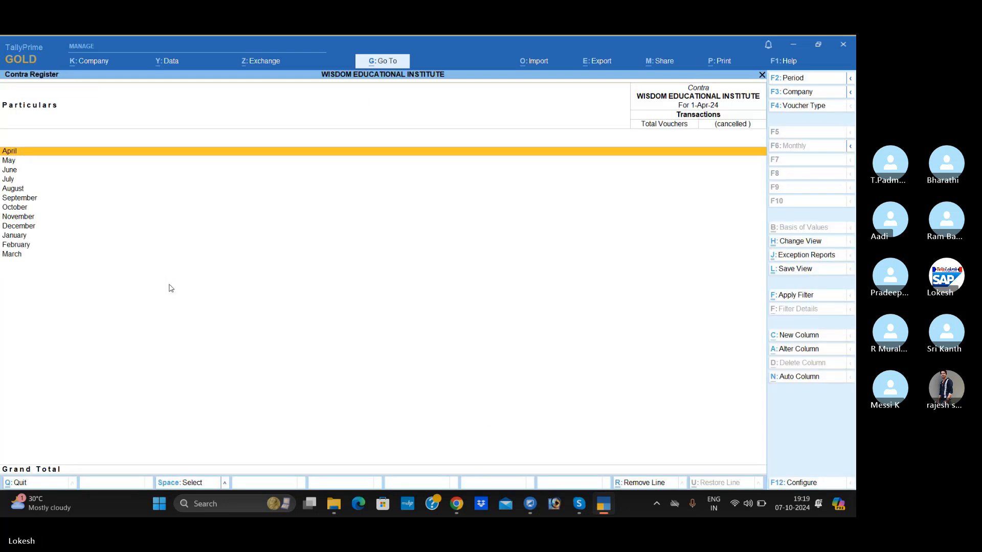
{"action": "key", "text": "Escape"}
{"action": "key", "text": "Escape"}
{"action": "key", "text": "Escape"}
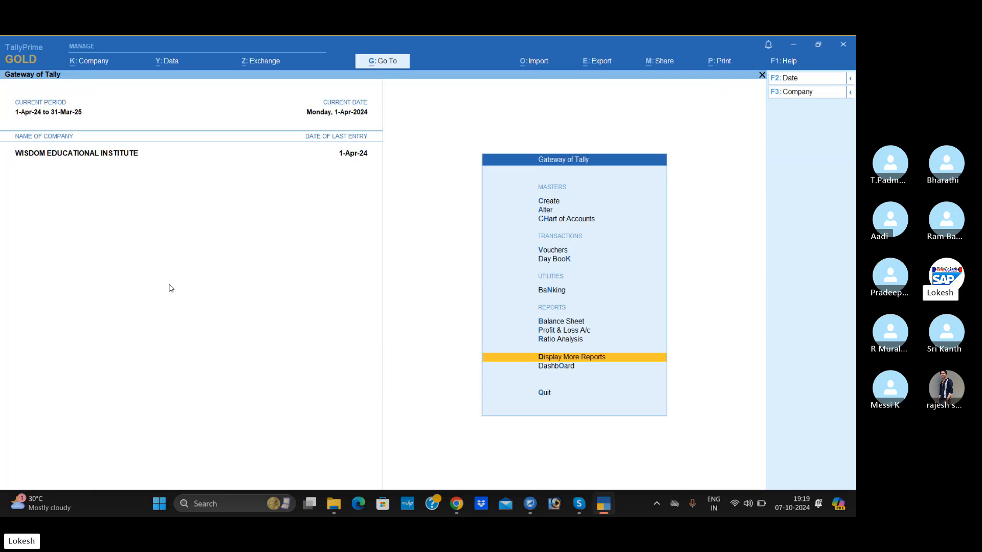
{"action": "key", "text": "Escape"}
{"action": "key", "text": "Escape"}
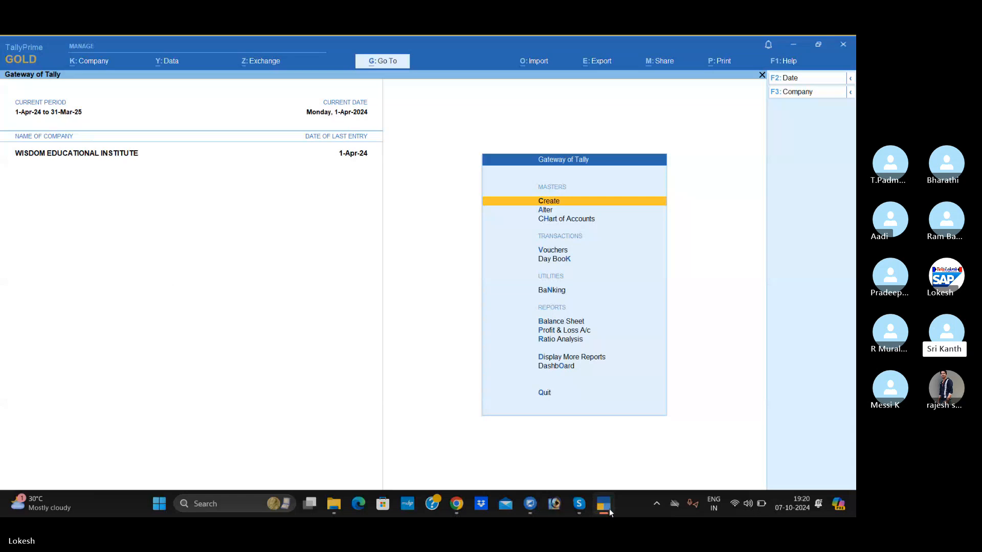
{"action": "left_click", "coordinate": [579, 504]}
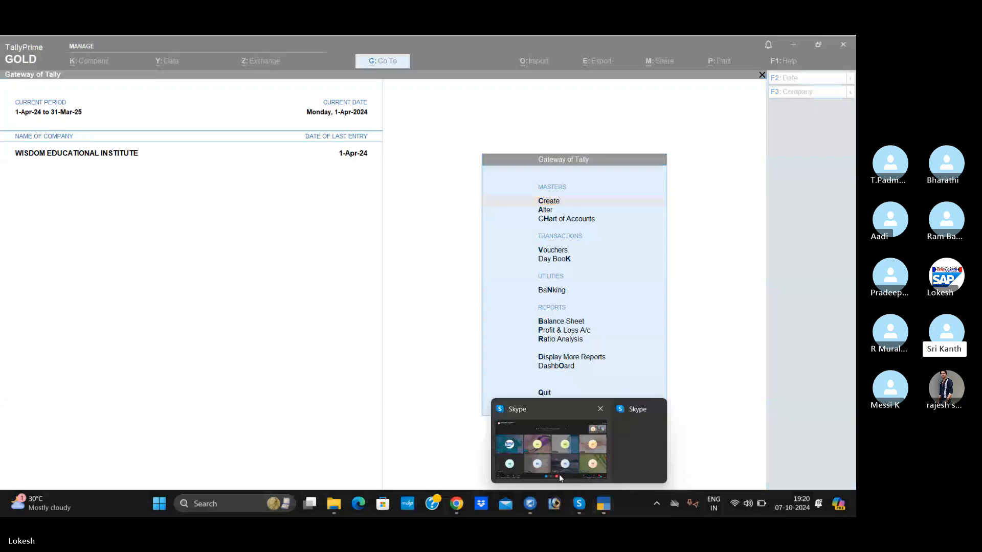
{"action": "left_click", "coordinate": [559, 477]}
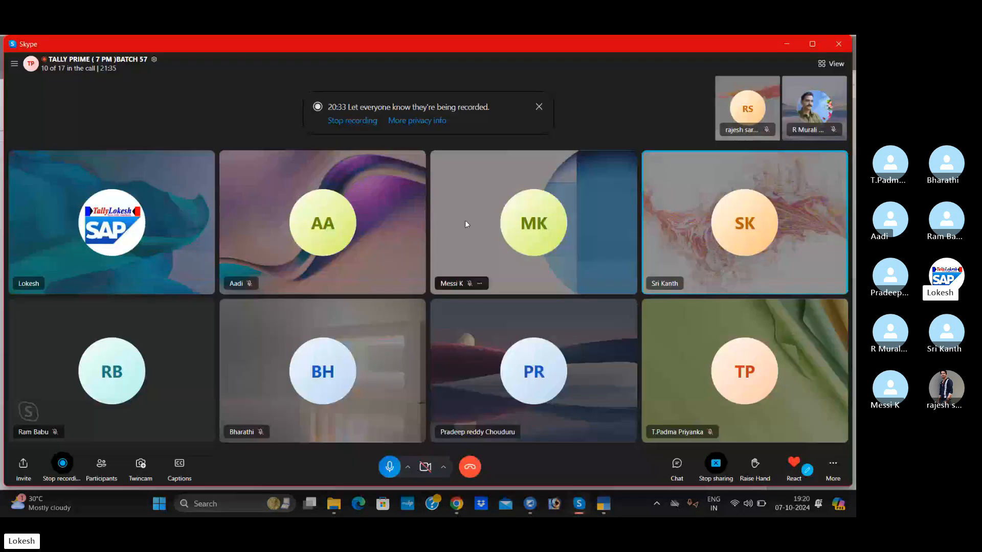
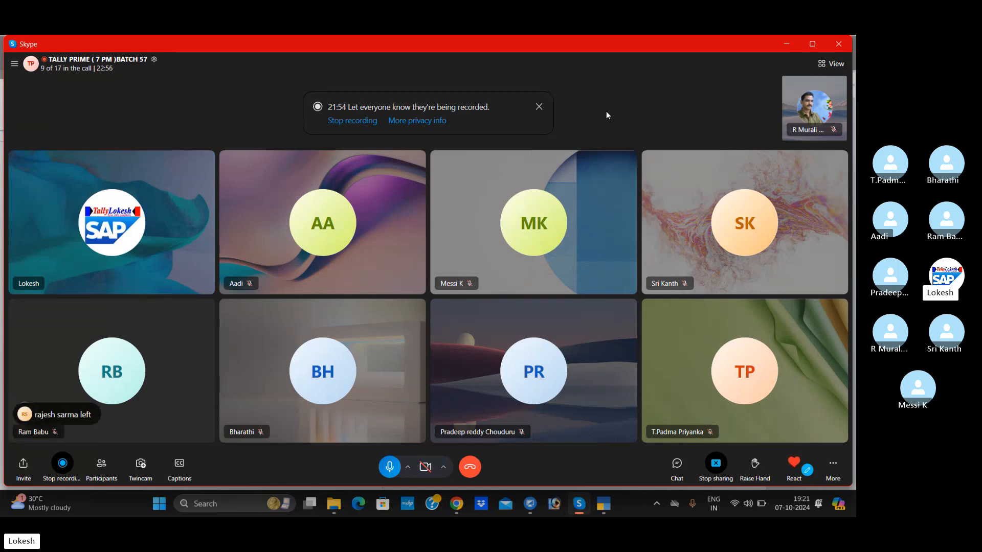
{"action": "key", "text": "alt+Tab"}
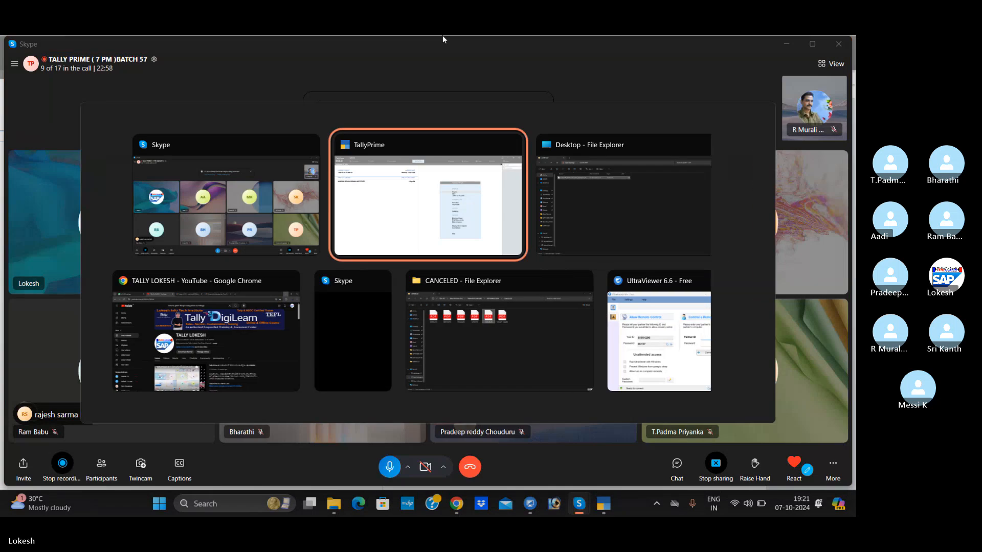
{"action": "key", "text": "alt+Tab"}
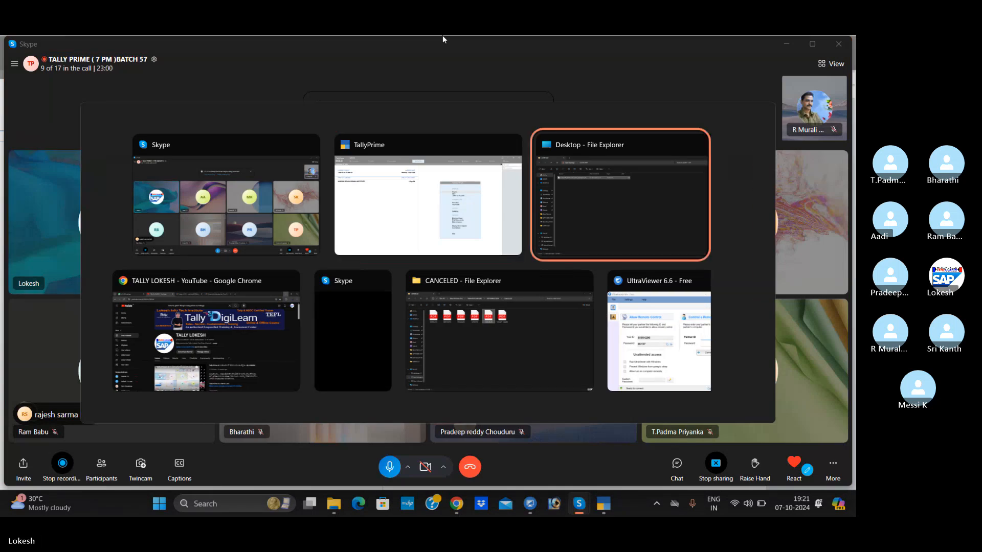
{"action": "key", "text": "alt+Tab"}
{"action": "key", "text": "alt+Tab"}
{"action": "key", "text": "alt+Tab"}
{"action": "key", "text": "alt+Tab"}
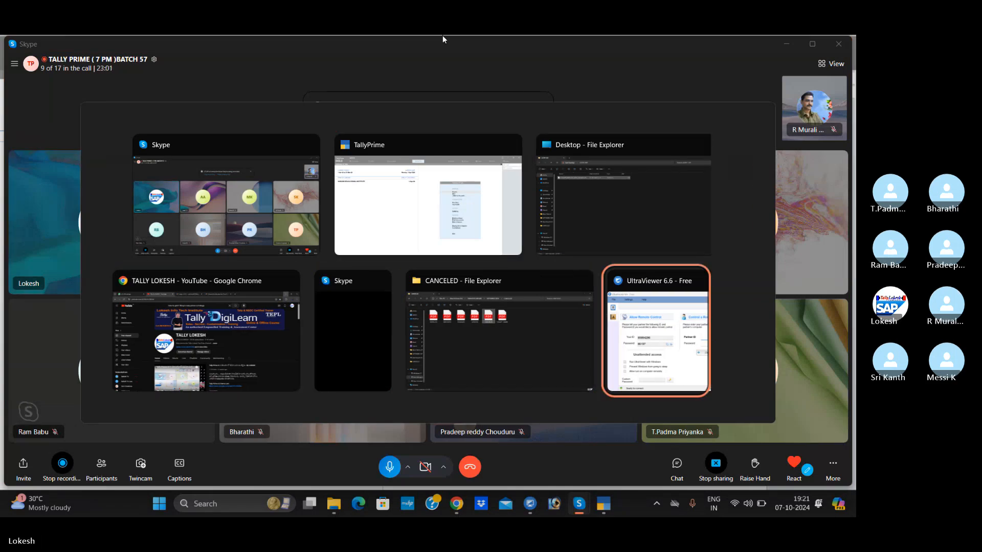
{"action": "key", "text": "alt+Tab"}
{"action": "key", "text": "alt+Tab"}
{"action": "key", "text": "alt+Tab"}
{"action": "key", "text": "alt+Tab"}
{"action": "key", "text": "alt+Tab"}
{"action": "key", "text": "alt+Tab"}
{"action": "key", "text": "alt+Tab"}
{"action": "key", "text": "alt+Tab"}
{"action": "key", "text": "alt+Tab"}
{"action": "key", "text": "alt+Tab"}
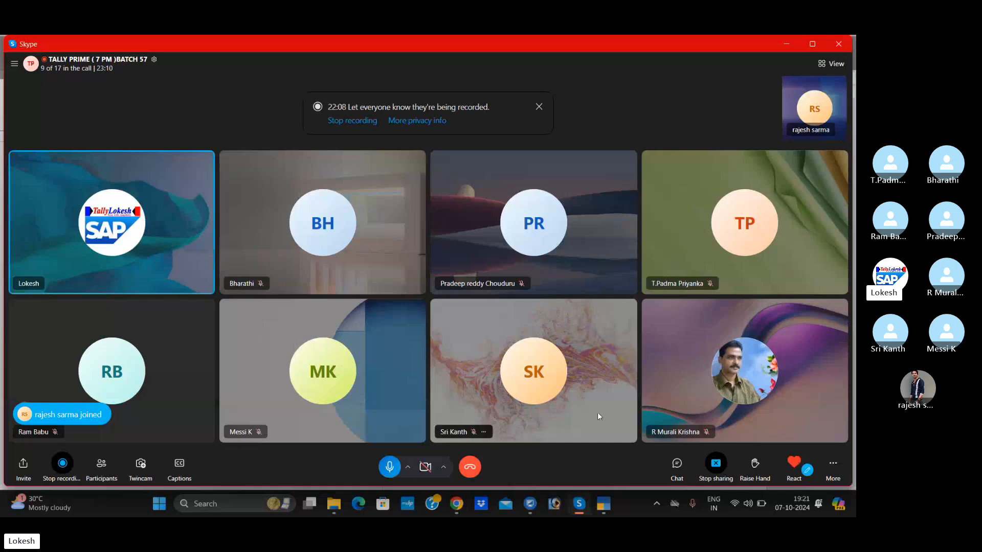
- Switch back to TallyPrime and create the group Orthopedics Dept Exp under Indirect Expenses
{"action": "left_click", "coordinate": [604, 505]}
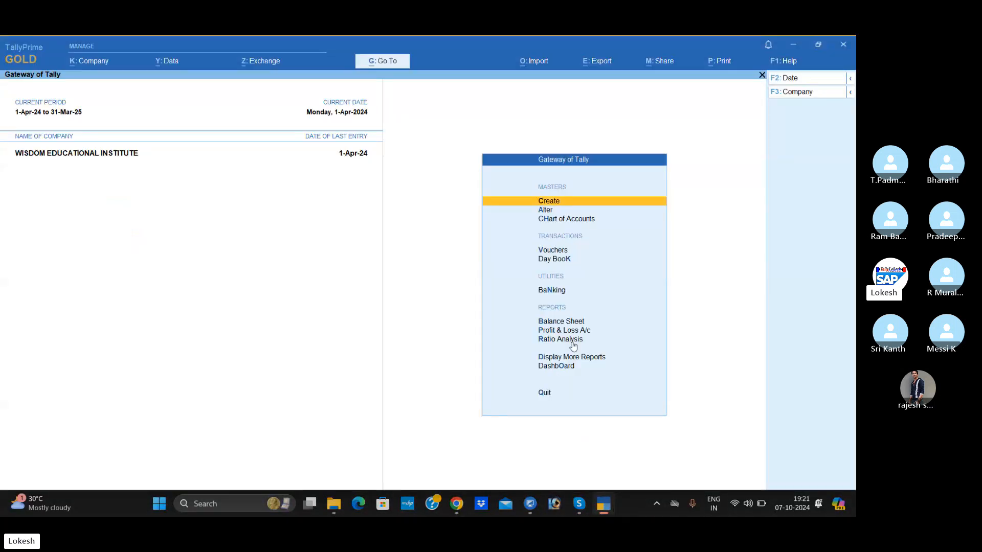
{"action": "key", "text": "Return"}
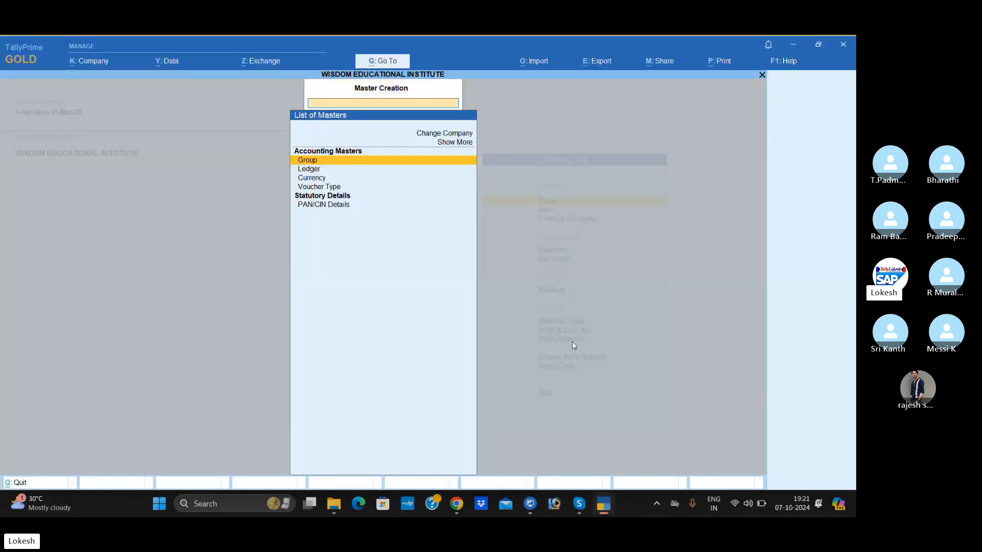
{"action": "key", "text": "Return"}
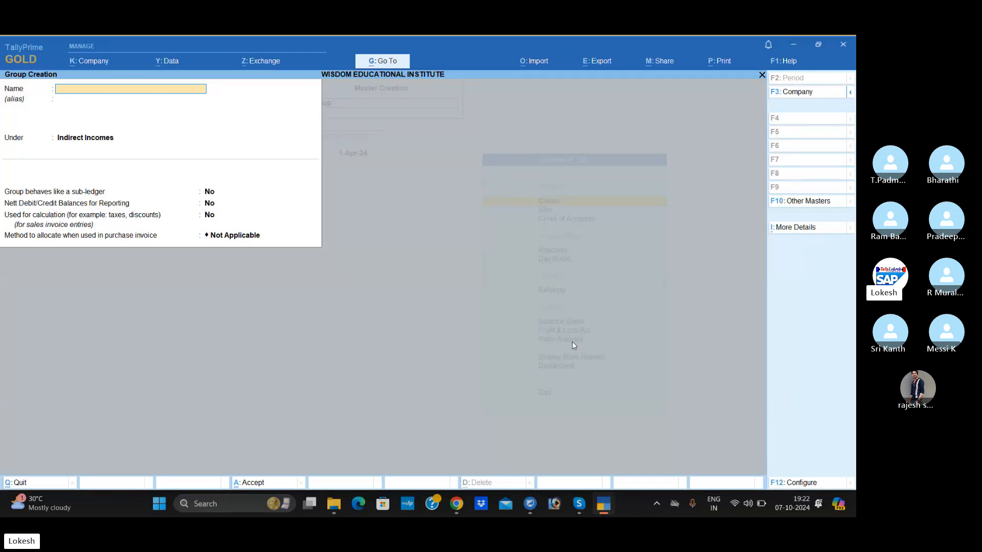
{"action": "type", "text": "Ortho"}
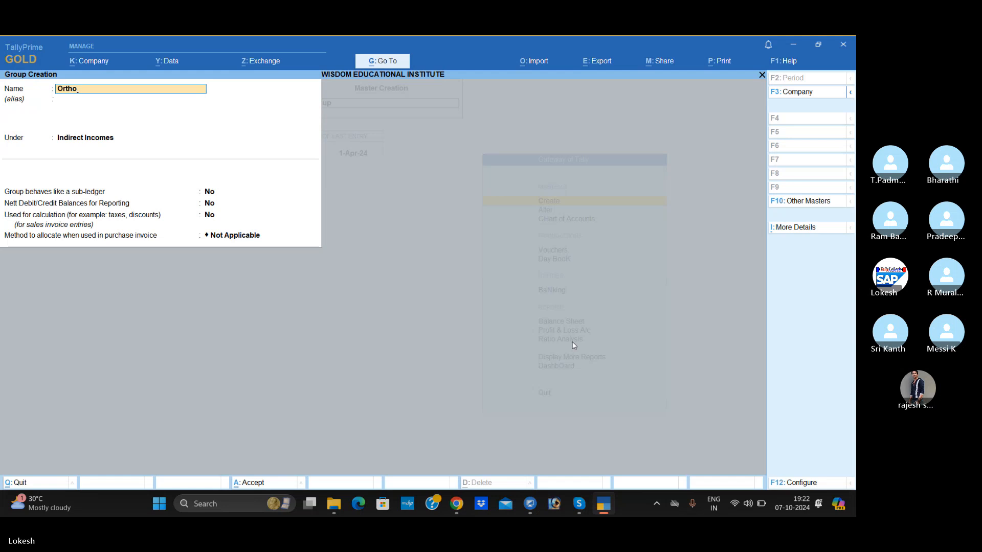
{"action": "type", "text": "pedics"}
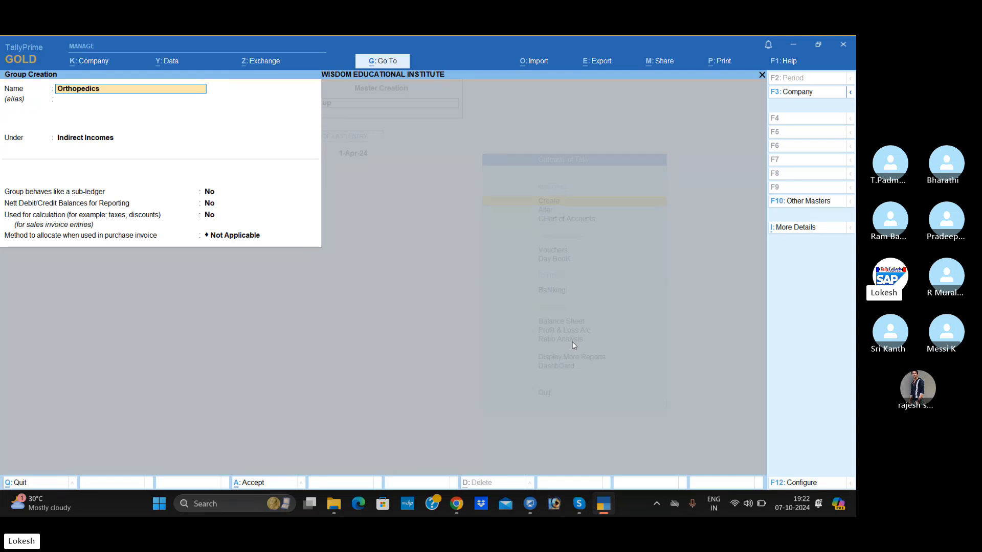
{"action": "type", "text": " Dept Exp"}
{"action": "key", "text": "Return"}
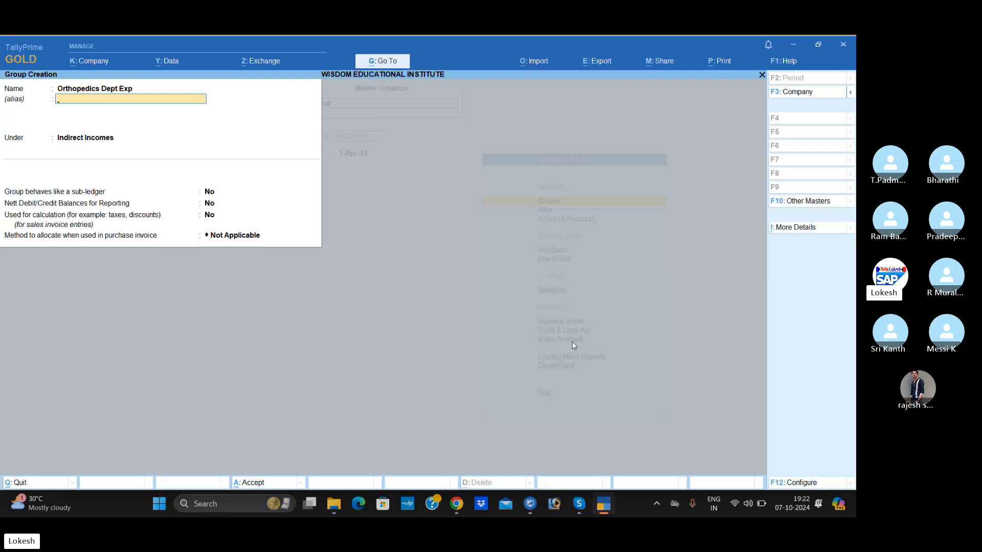
{"action": "key", "text": "Return"}
{"action": "key", "text": "Up"}
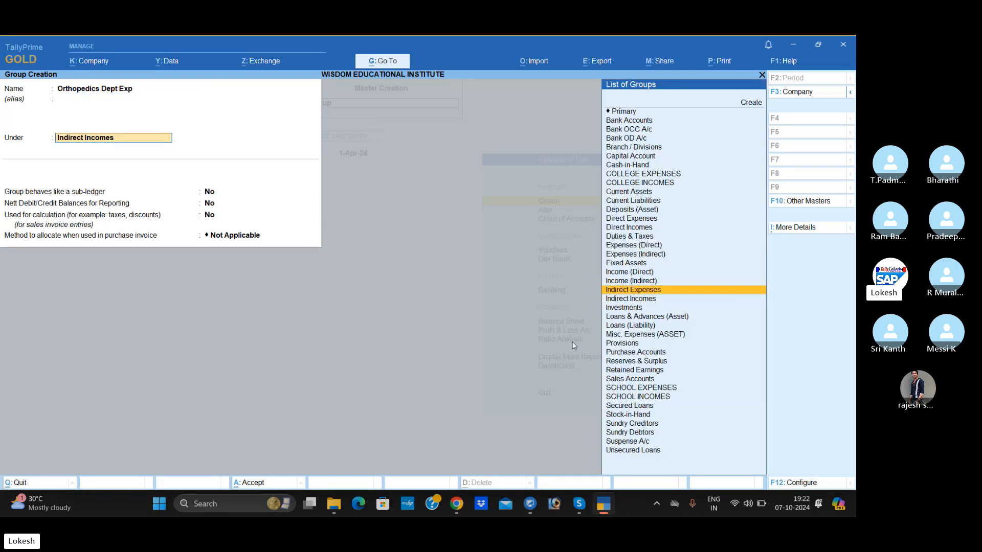
{"action": "key", "text": "Return"}
{"action": "key", "text": "Return"}
{"action": "key", "text": "Return"}
{"action": "key", "text": "Return"}
{"action": "key", "text": "Return"}
{"action": "key", "text": "Return"}
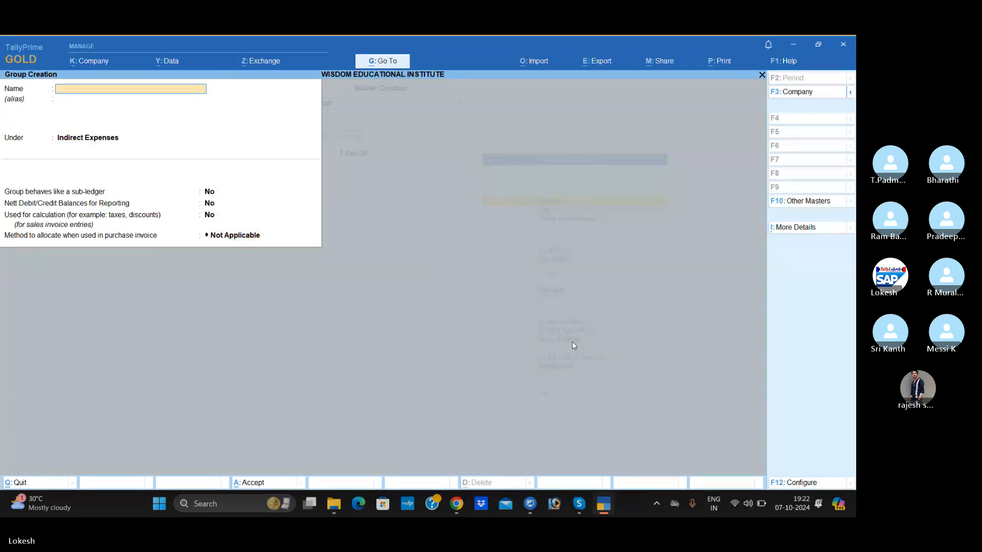
- Create the group Oncology Dept Exp under Indirect Expenses, keeping the default options
{"action": "type", "text": "Oncology Dept i"}
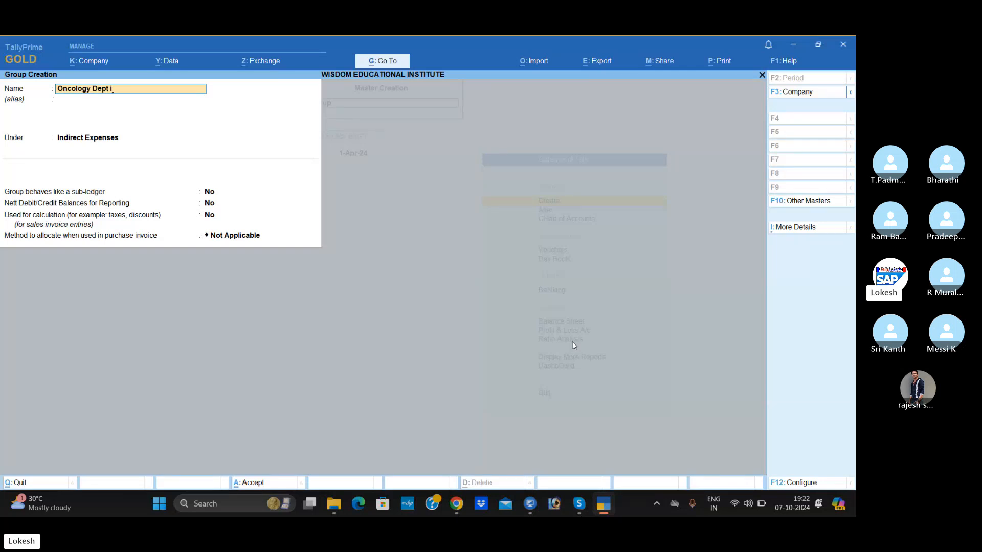
{"action": "type", "text": "nco"}
{"action": "key", "text": "BackSpace"}
{"action": "key", "text": "BackSpace"}
{"action": "key", "text": "BackSpace"}
{"action": "key", "text": "BackSpace"}
{"action": "type", "text": "Exp"}
{"action": "key", "text": "Return"}
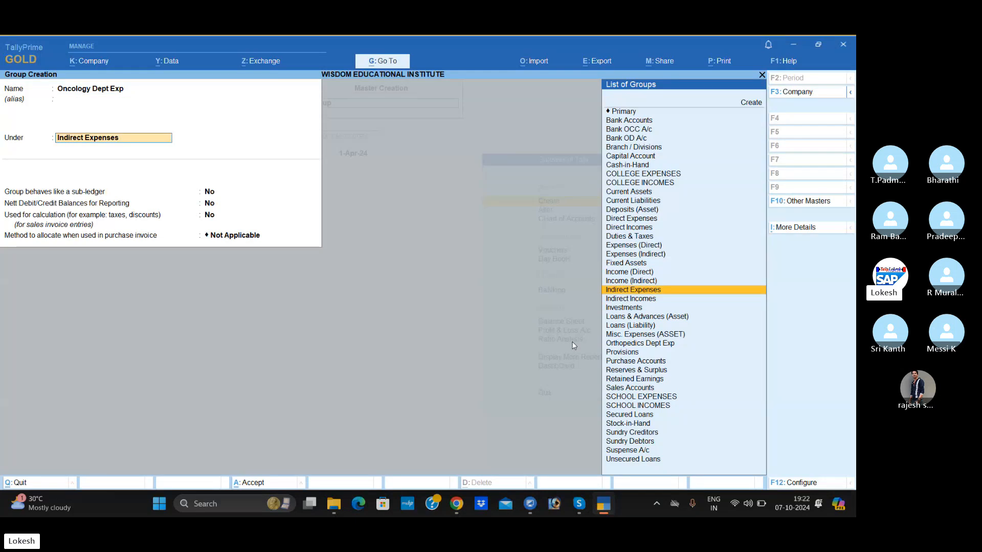
{"action": "key", "text": "Return"}
{"action": "key", "text": "Return"}
{"action": "key", "text": "Return"}
{"action": "key", "text": "Return"}
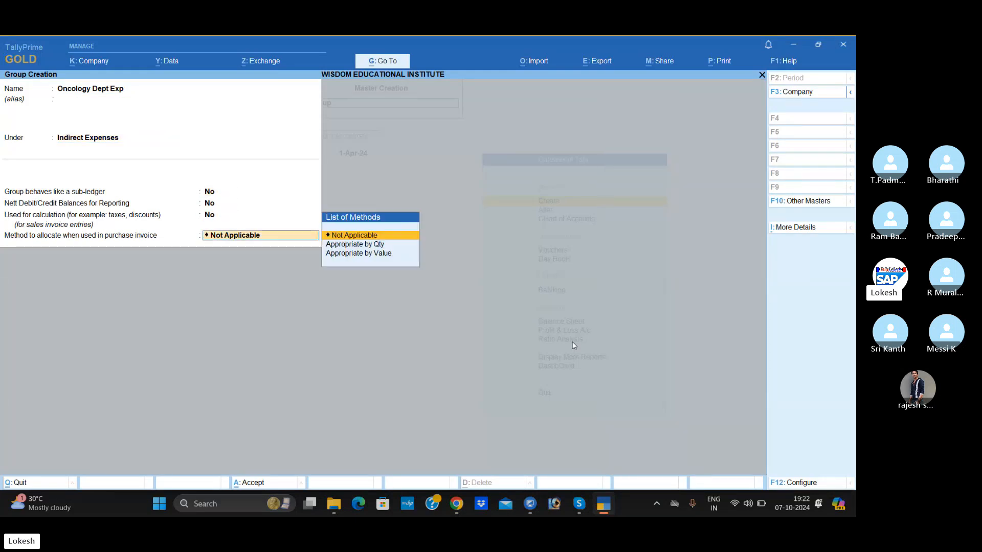
{"action": "key", "text": "Return"}
{"action": "key", "text": "Return"}
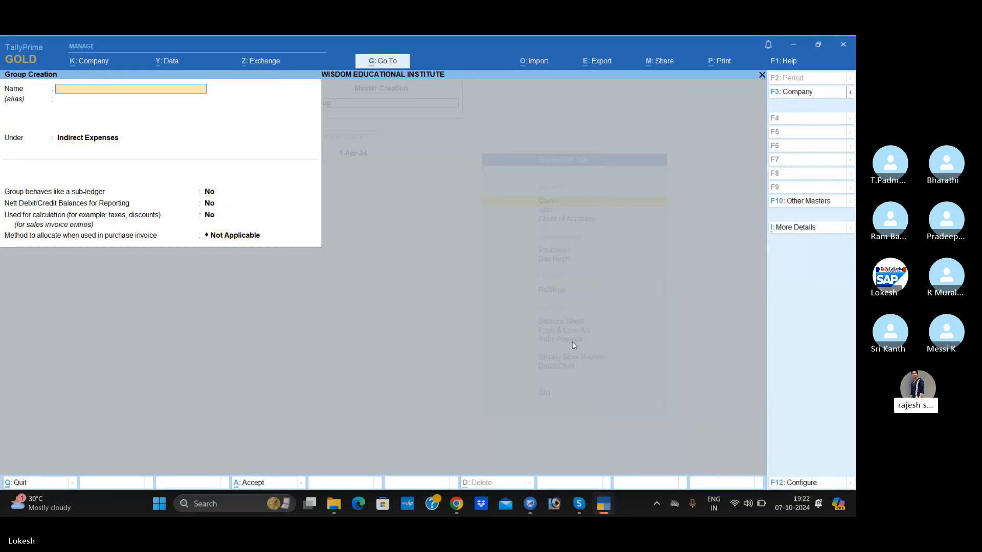
- Create the group Orthopedics Dept Incomes under Indirect Incomes, keeping the default options
{"action": "type", "text": "Orthopedics dept i"}
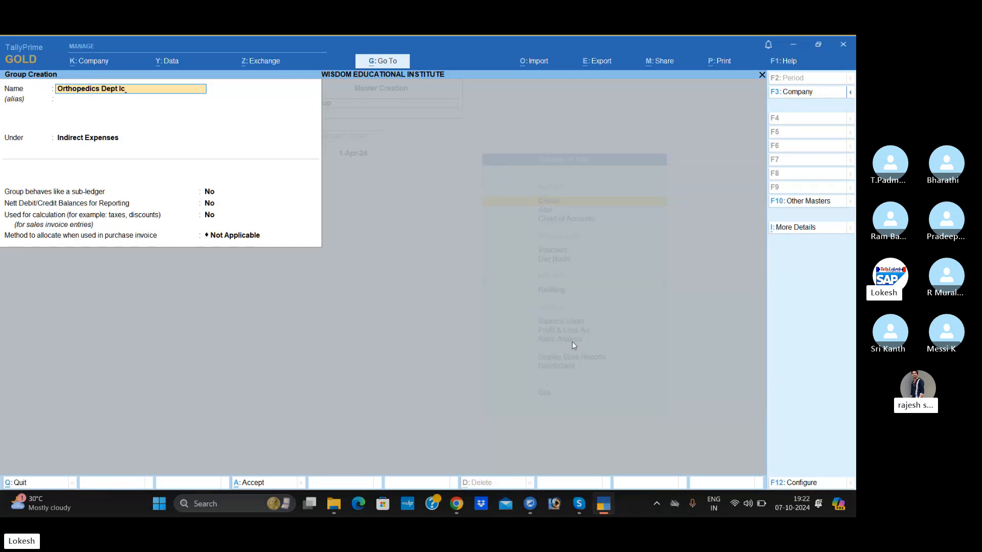
{"action": "type", "text": "ncomes"}
{"action": "key", "text": "Return"}
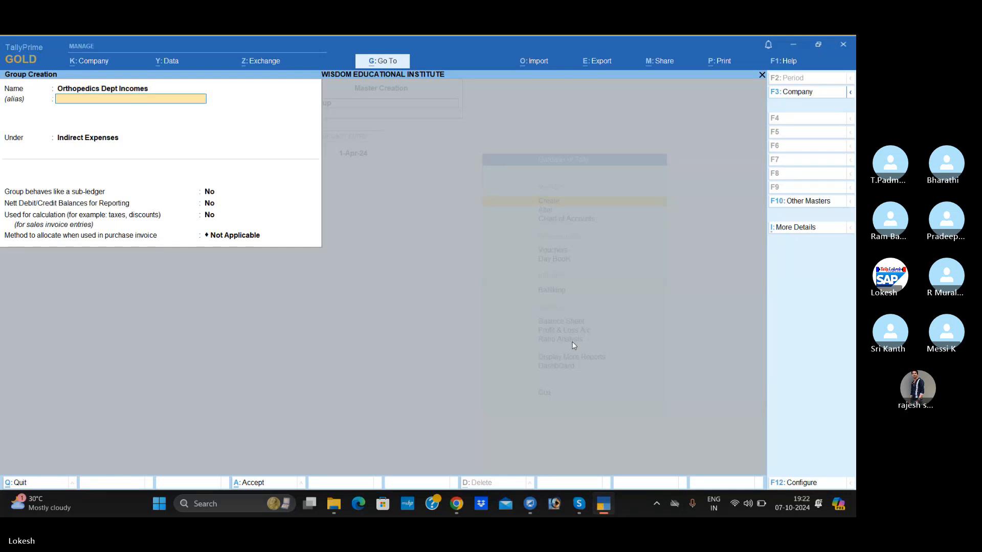
{"action": "key", "text": "Down"}
{"action": "key", "text": "Return"}
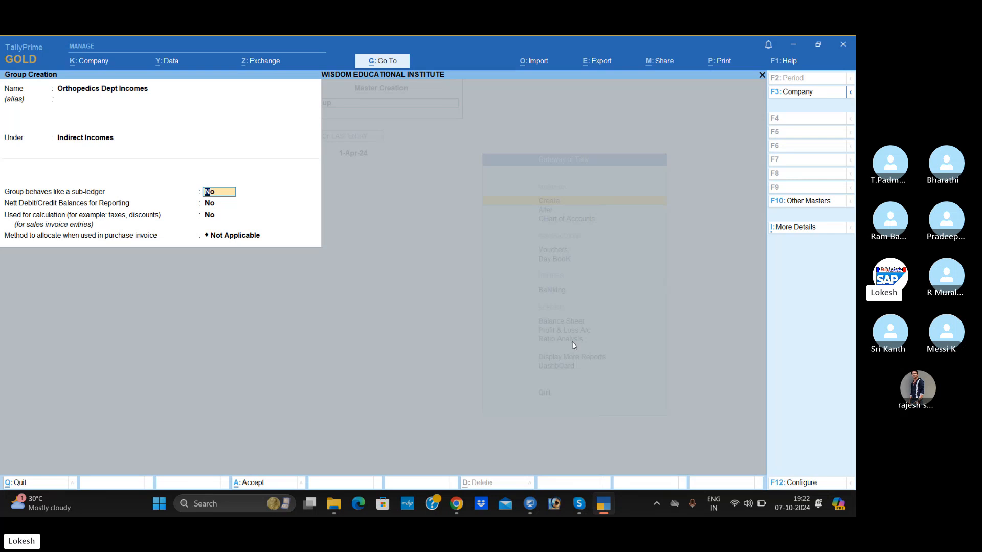
{"action": "key", "text": "Return"}
{"action": "key", "text": "Return"}
{"action": "key", "text": "Return"}
{"action": "key", "text": "Return"}
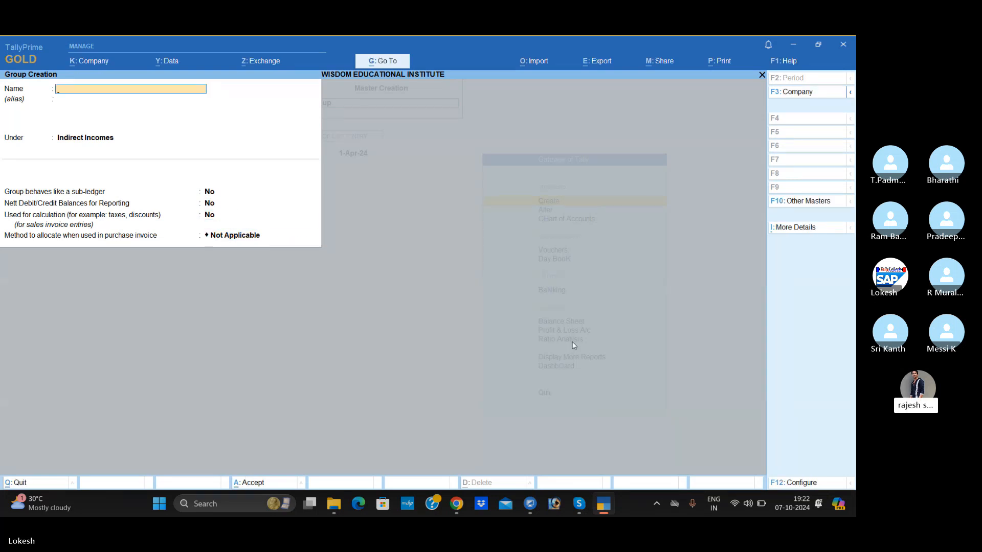
- Create the group Onclolgy Dept Incomes under Indirect Incomes and leave group creation
{"action": "type", "text": "Onclolgy"}
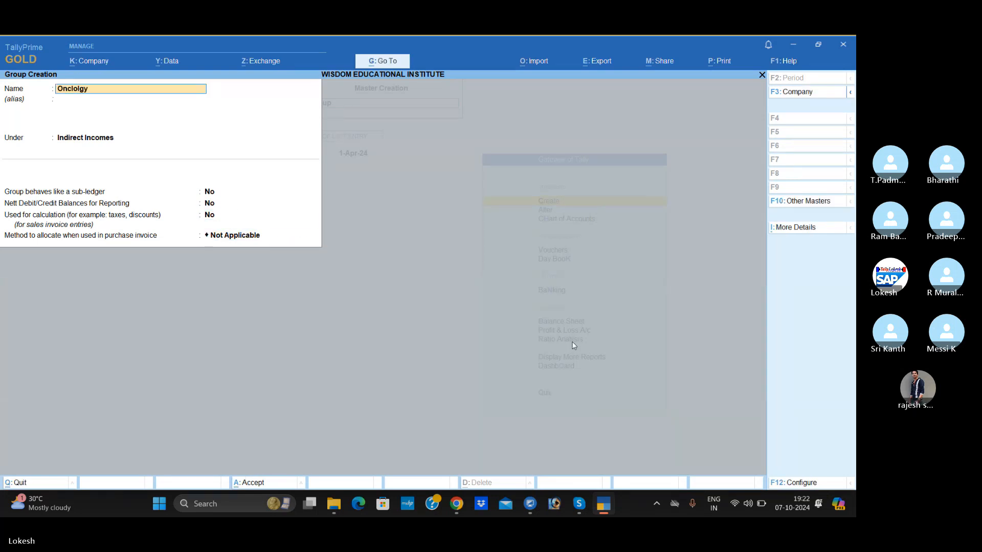
{"action": "type", "text": " Dept i"}
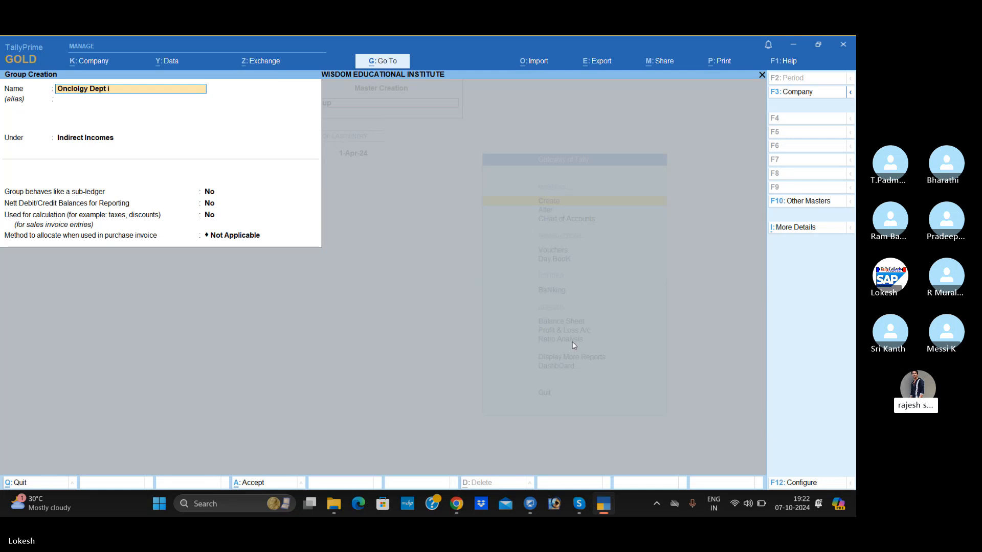
{"action": "type", "text": "ncomes"}
{"action": "key", "text": "Return"}
{"action": "key", "text": "Return"}
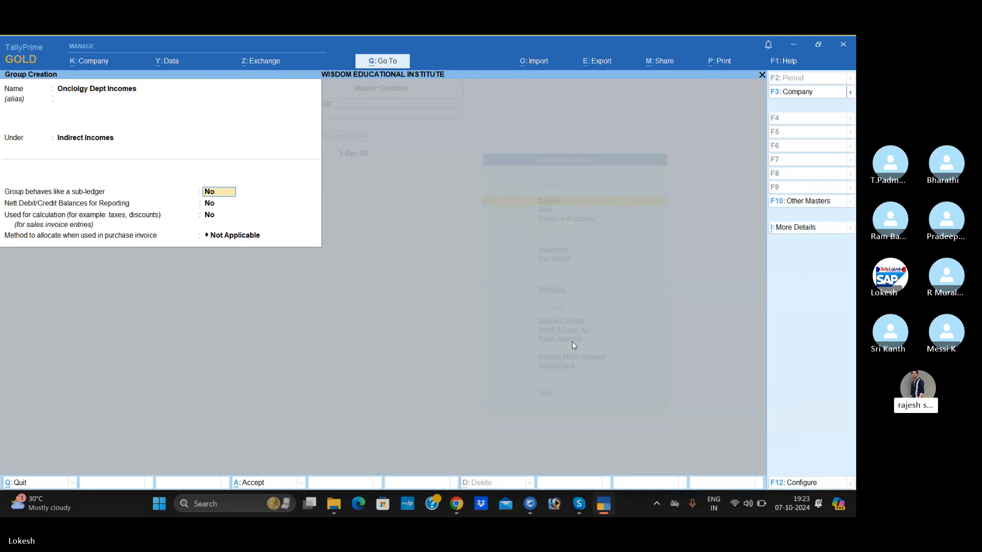
{"action": "key", "text": "Return"}
{"action": "key", "text": "Return"}
{"action": "key", "text": "Return"}
{"action": "key", "text": "Return"}
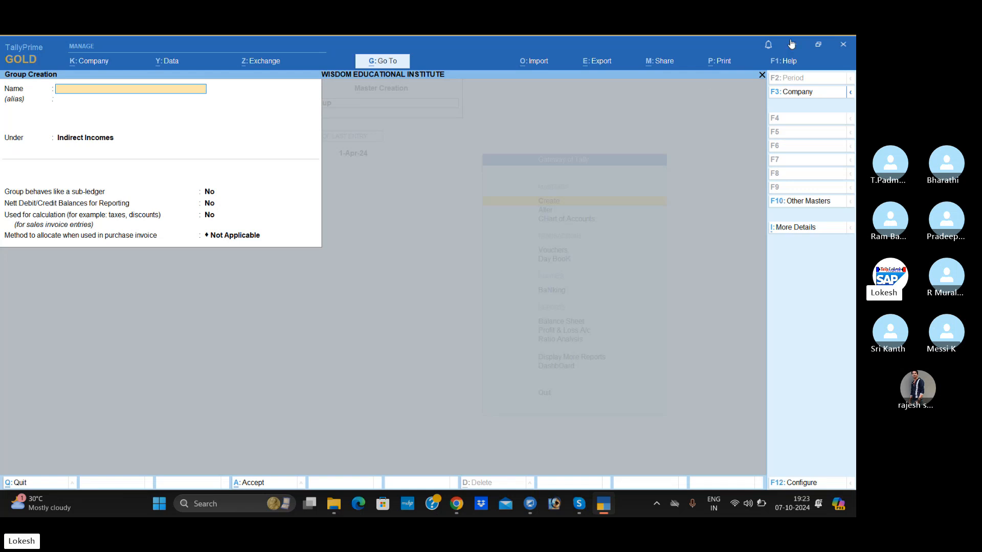
{"action": "key", "text": "Escape"}
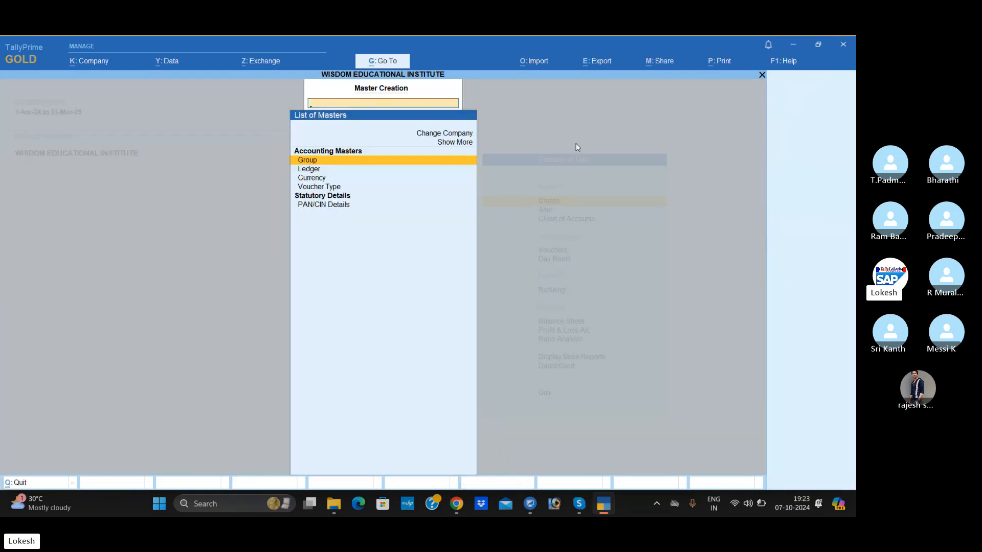
{"action": "key", "text": "Down"}
{"action": "key", "text": "Return"}
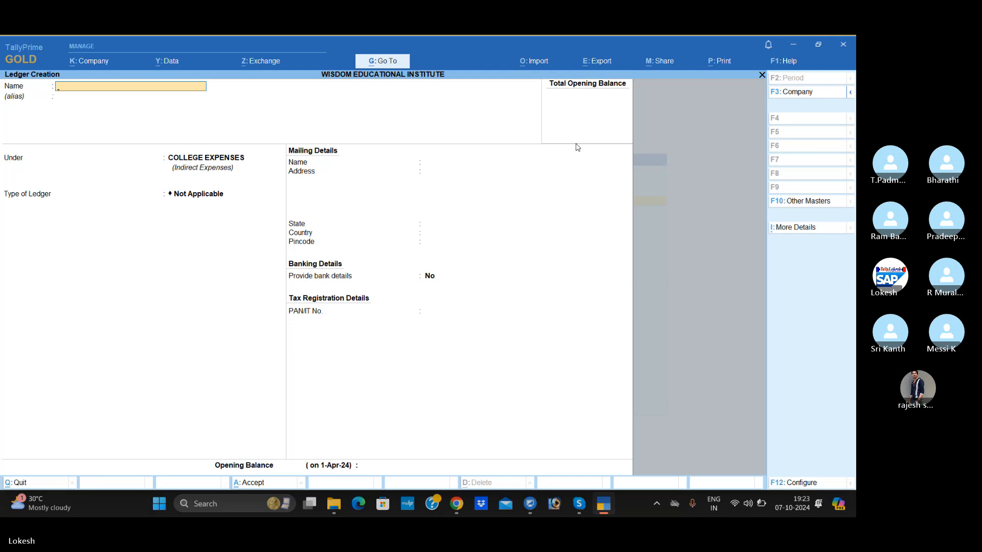
{"action": "key", "text": "Escape"}
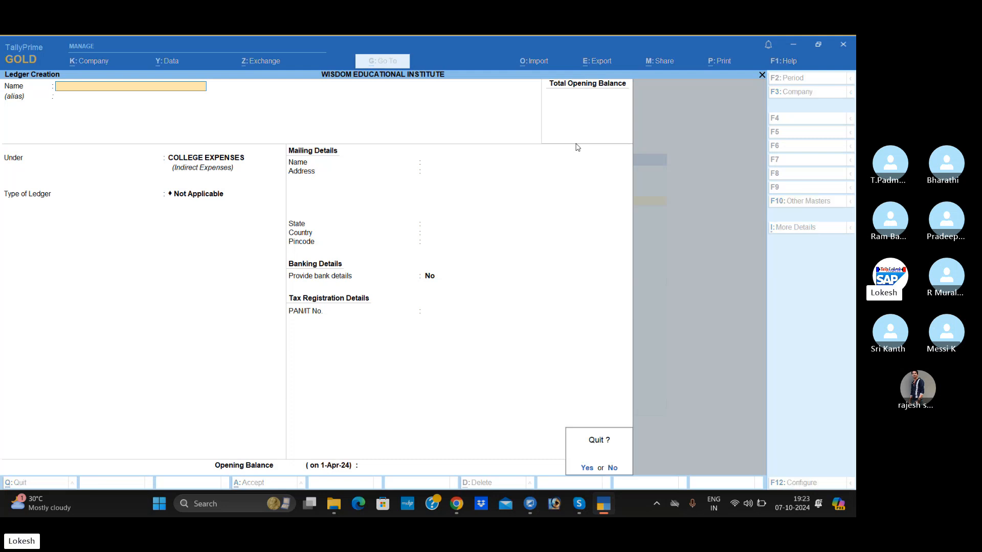
{"action": "key", "text": "y"}
{"action": "key", "text": "Escape"}
{"action": "key", "text": "Escape"}
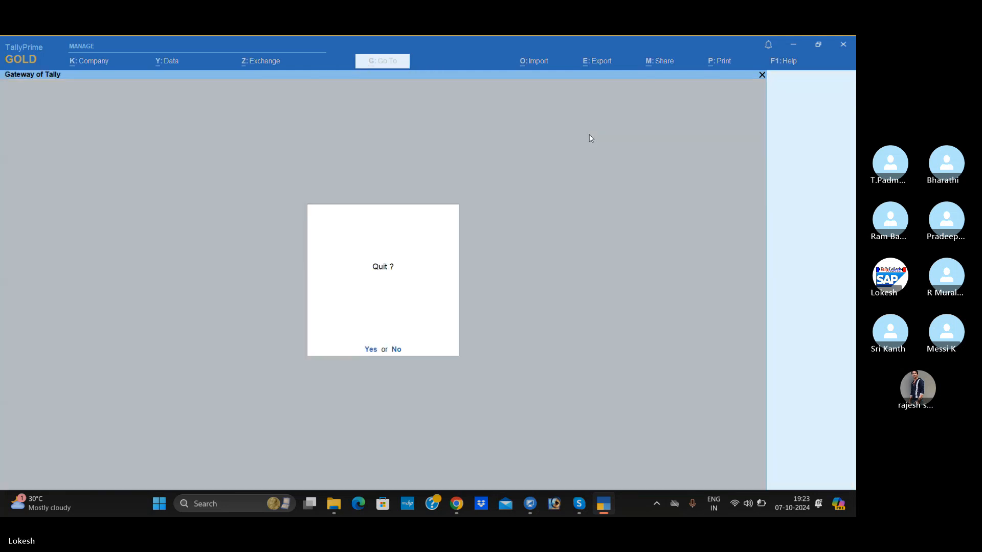
{"action": "key", "text": "Escape"}
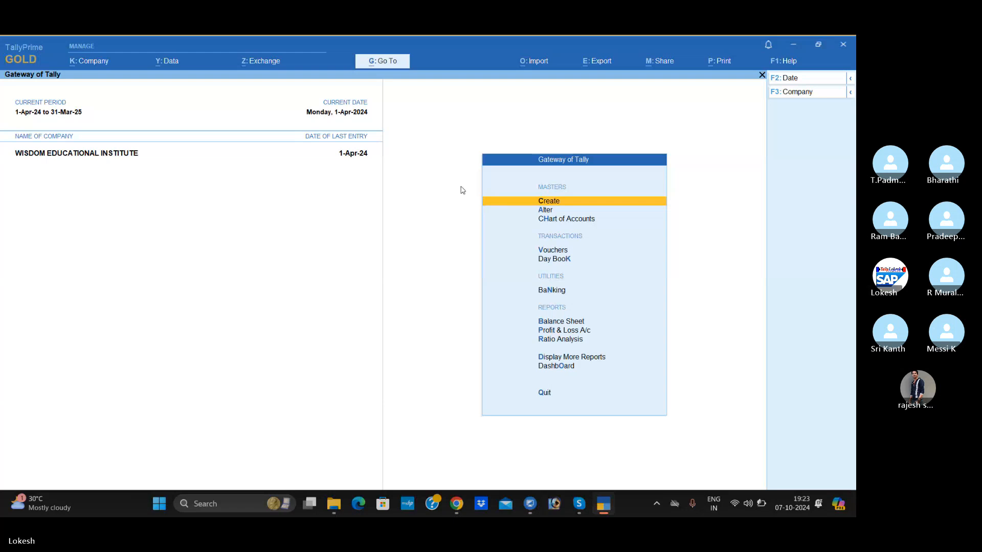
{"action": "key", "text": "alt+Tab"}
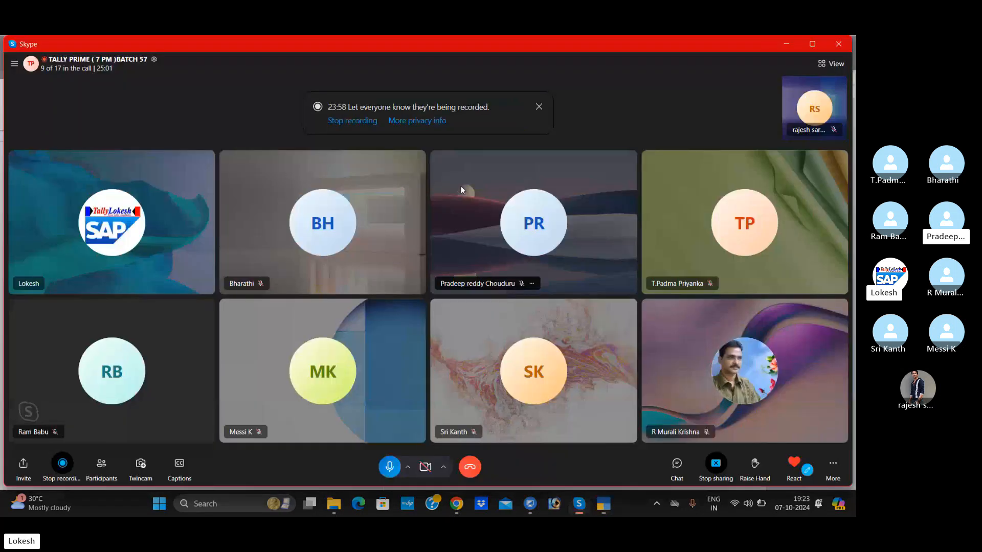